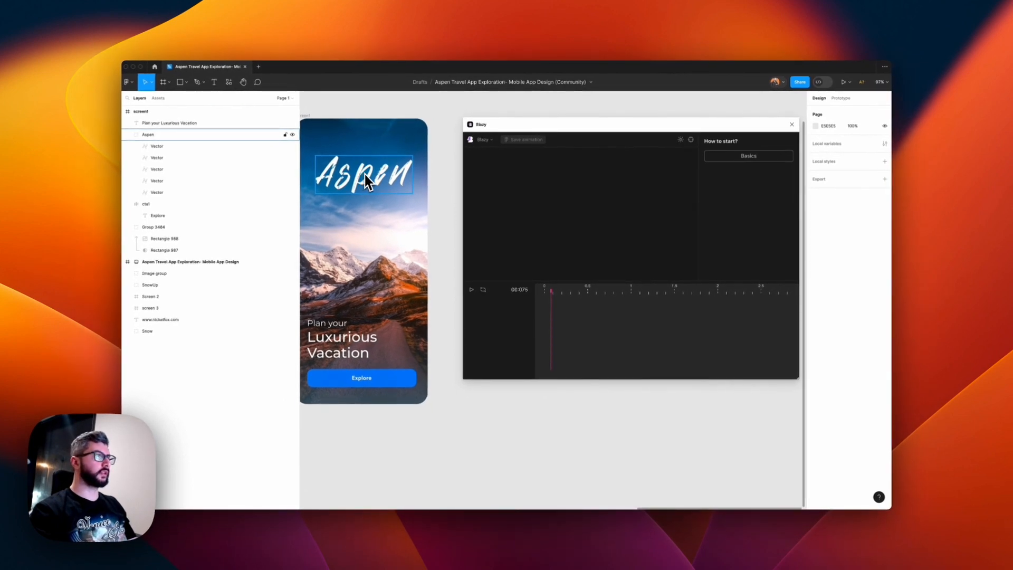
Clear the selection on the canvas and reset the animation timeline's playhead to 0 seconds
left_click(385, 205)
left_click(366, 182)
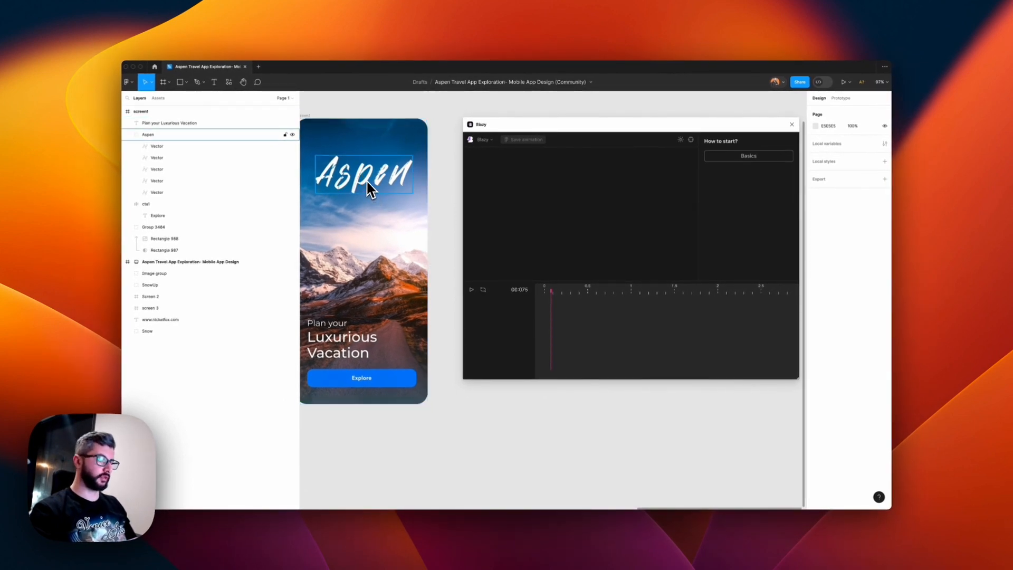
key("Escape")
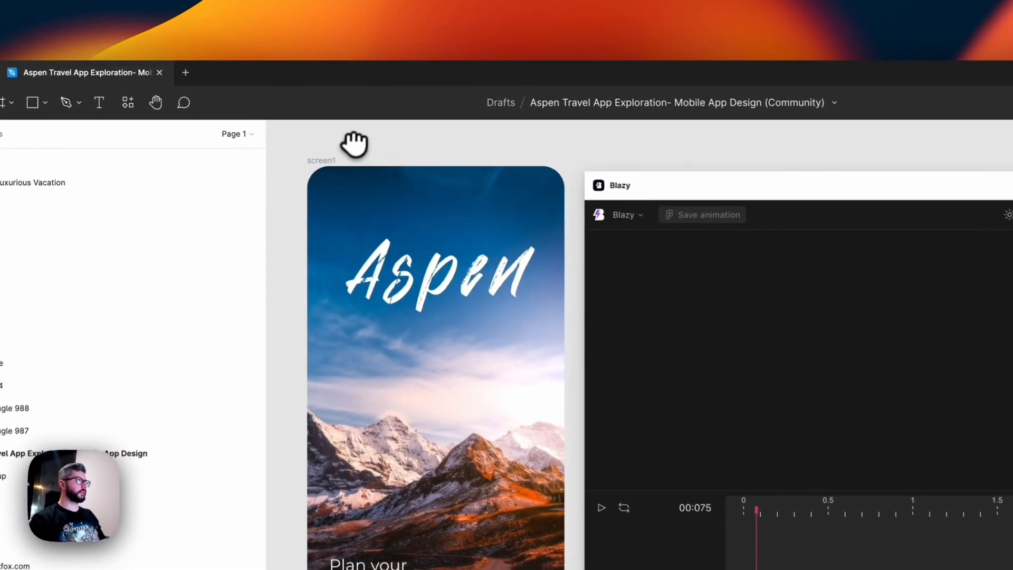
left_click(343, 187)
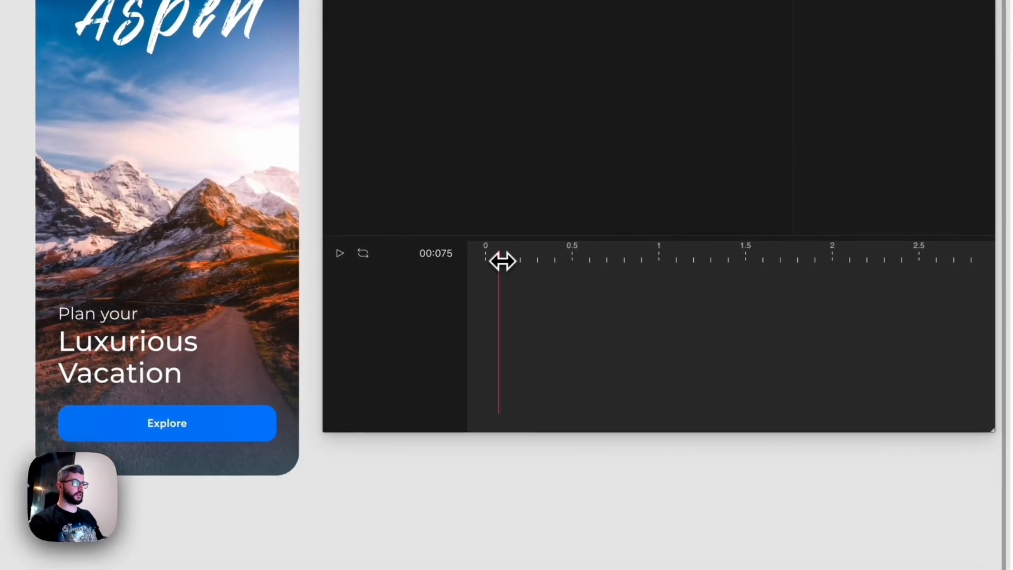
left_click_drag(503, 260, 477, 263)
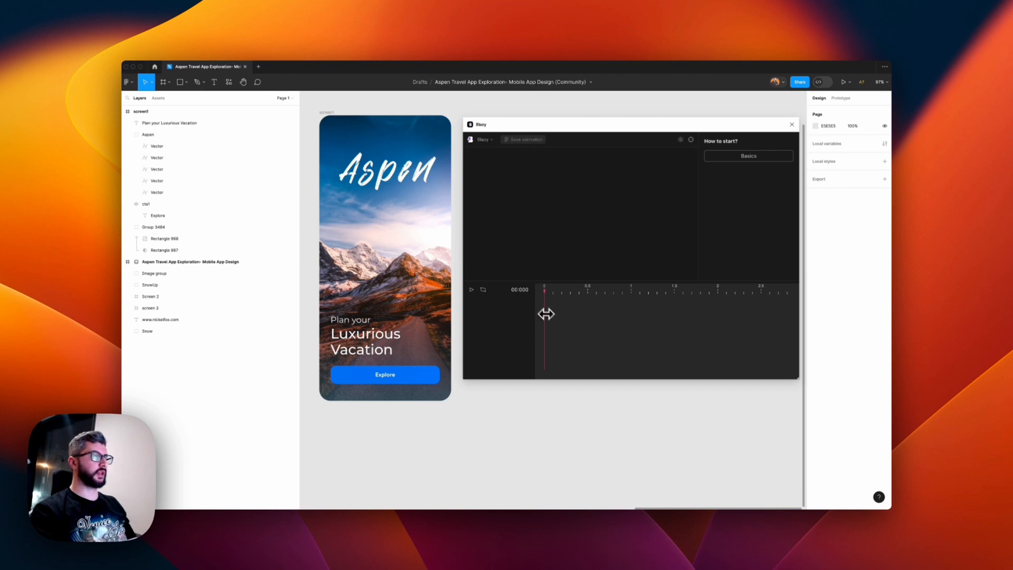
Select the Aspen group, the "Plan your Luxurious Vacation" text and the Explore button together in the screen1 frame to load them as timeline layers
left_click(385, 177)
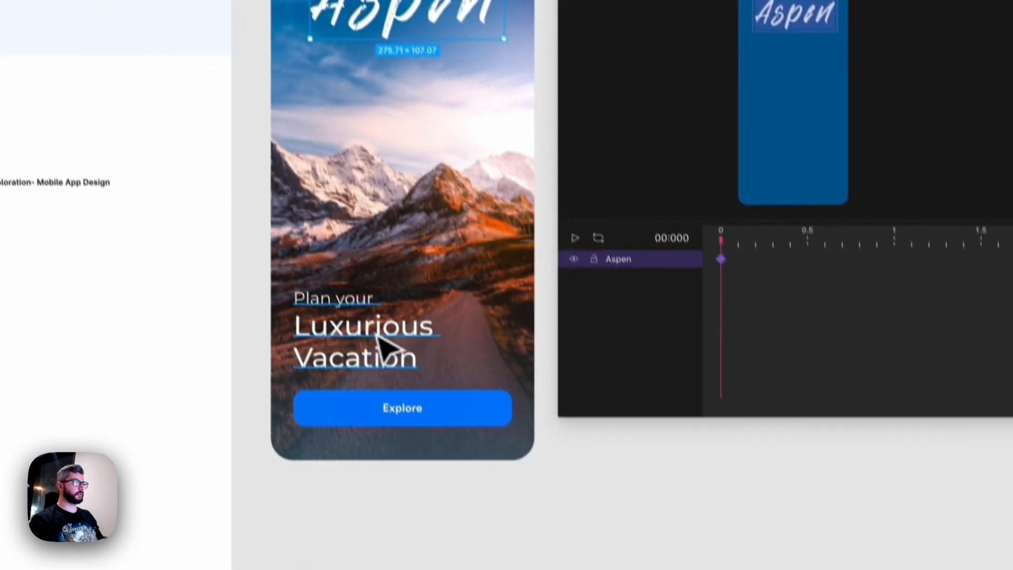
left_click(425, 514, "shift")
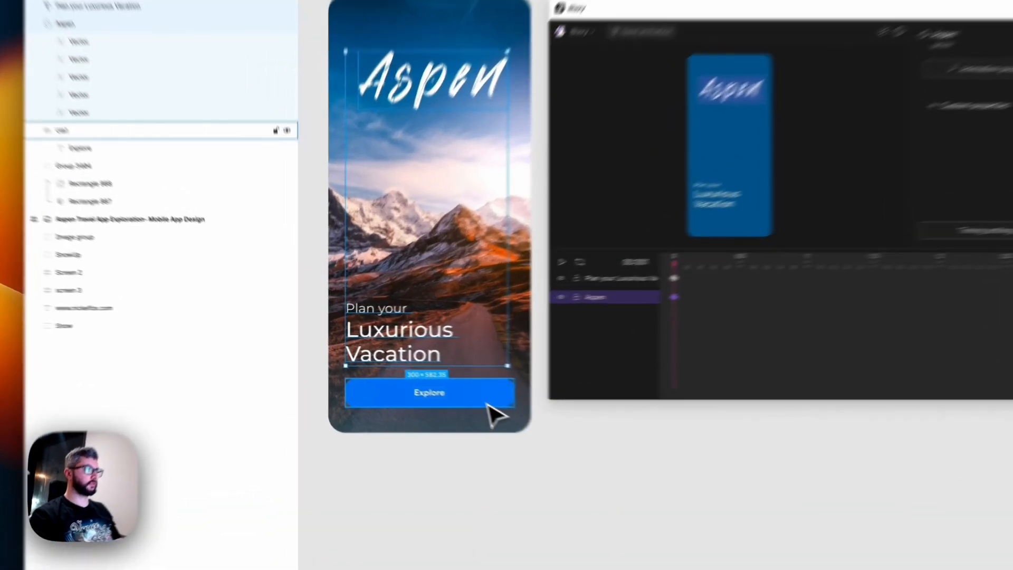
left_click(423, 381, "shift")
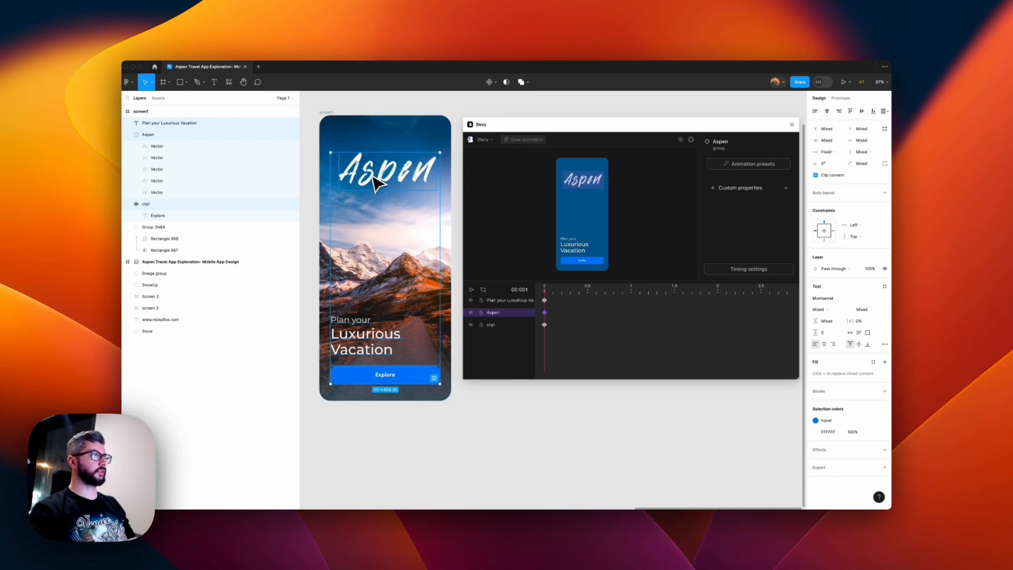
Examine how elements such as the "Plan your Luxurious Vacation" text can be selected in the animation preview
left_click(583, 213)
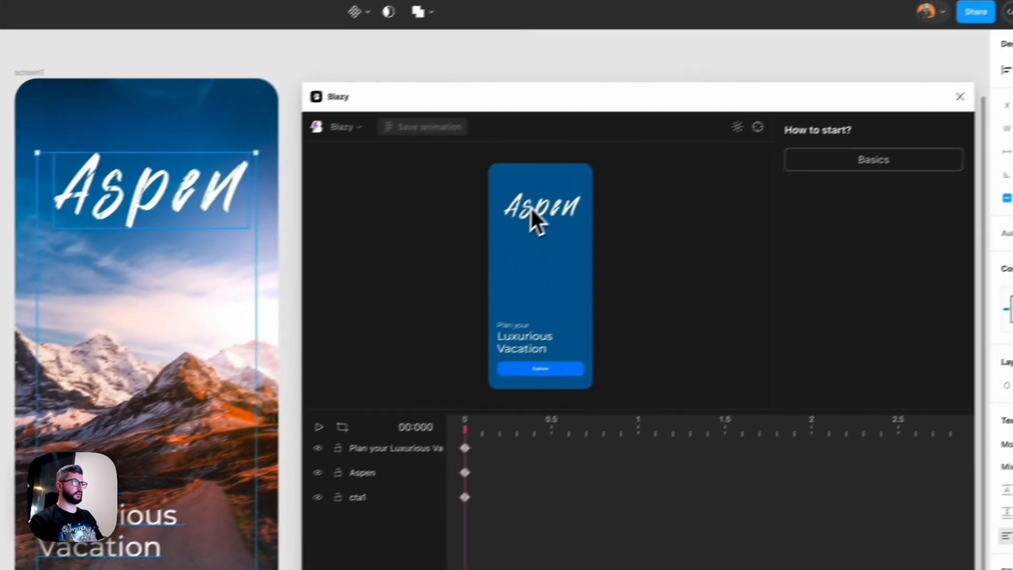
left_click(696, 232)
left_click(493, 351)
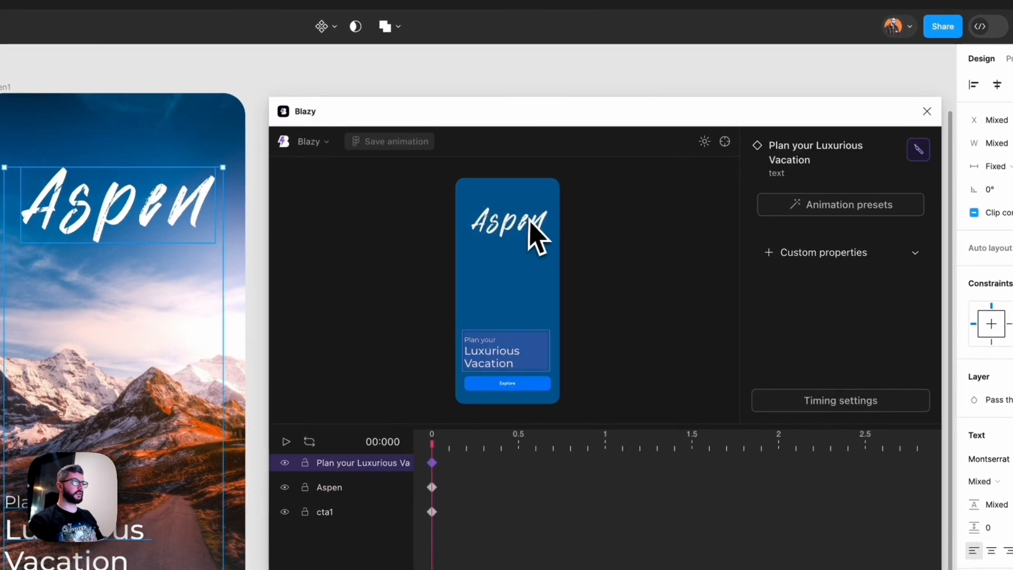
left_click(517, 270)
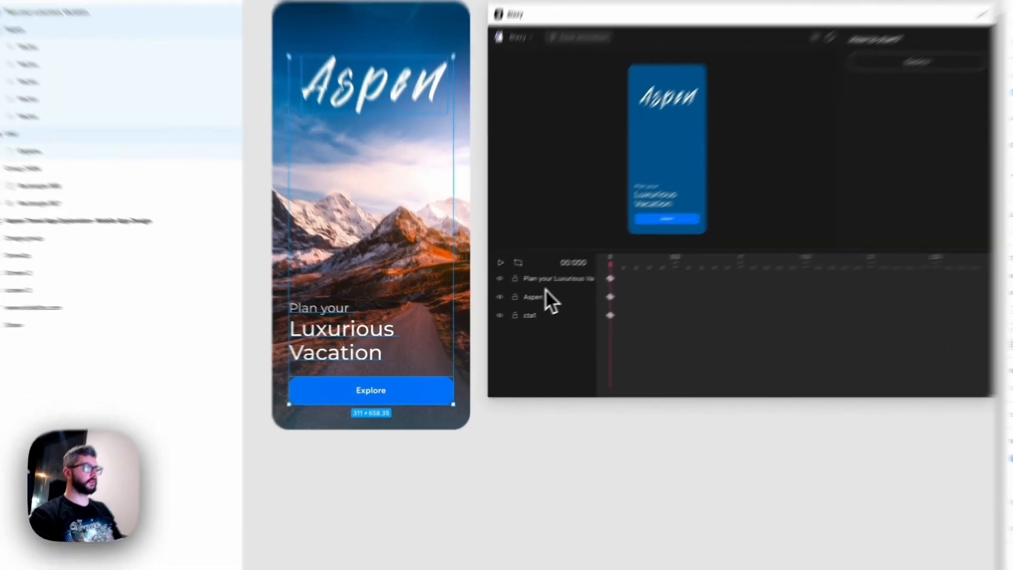
Select the "Plan your Luxurious Vacation", Aspen and cta1 timeline layers in turn to examine which preview element each one represents
left_click(499, 301)
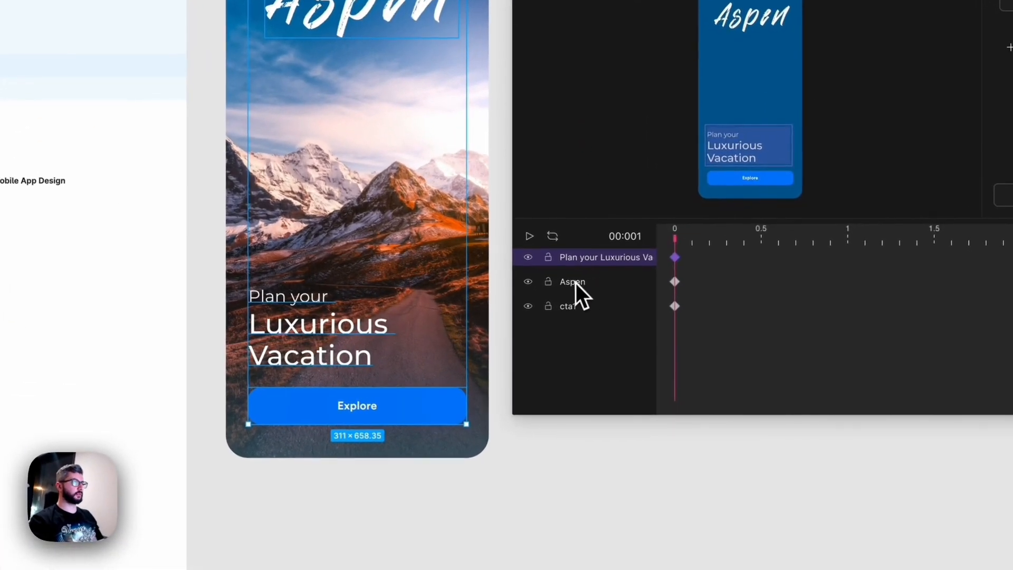
left_click(494, 314)
left_click(570, 306)
left_click(584, 281)
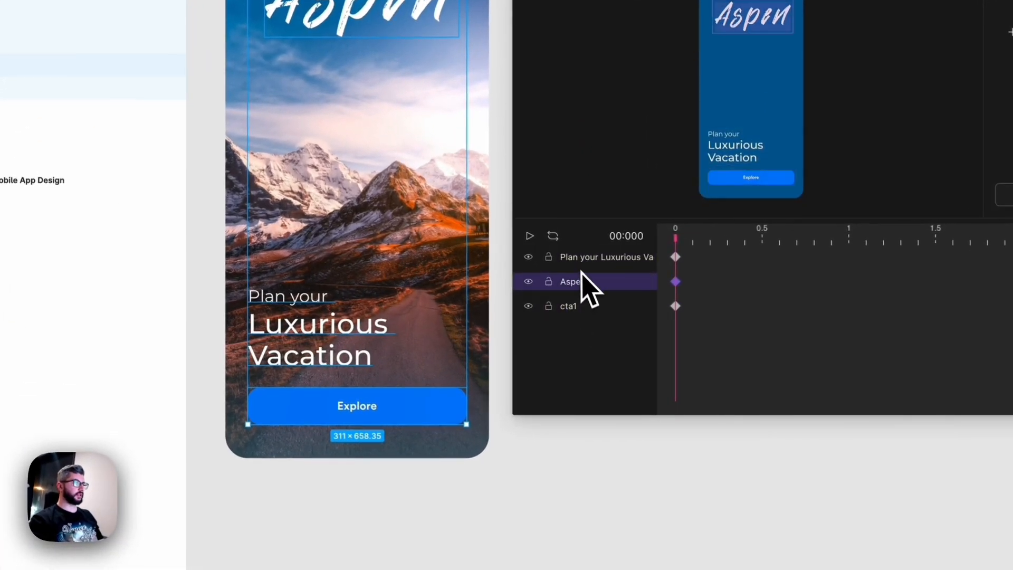
left_click(580, 259)
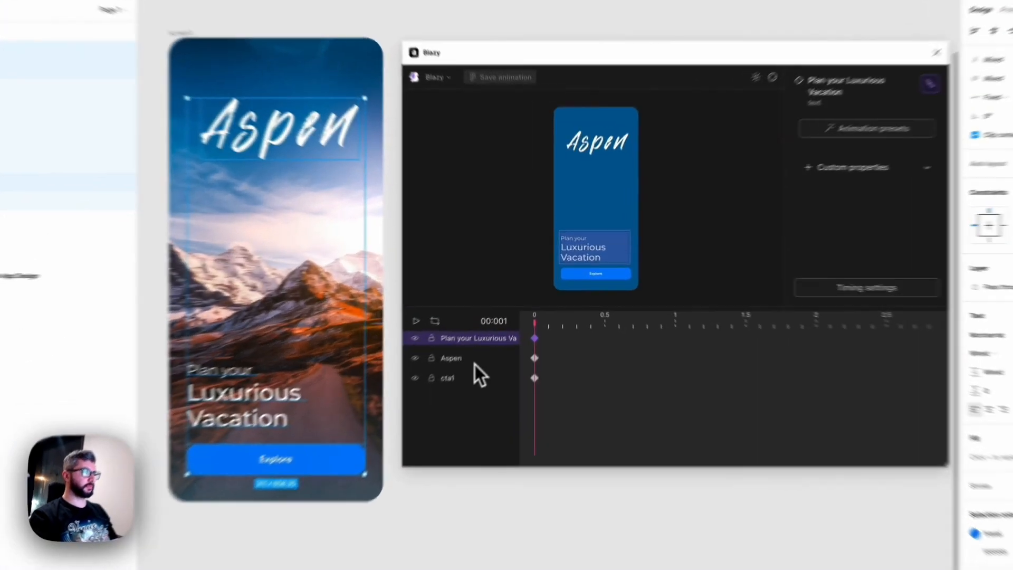
left_click(491, 312)
left_click(491, 300)
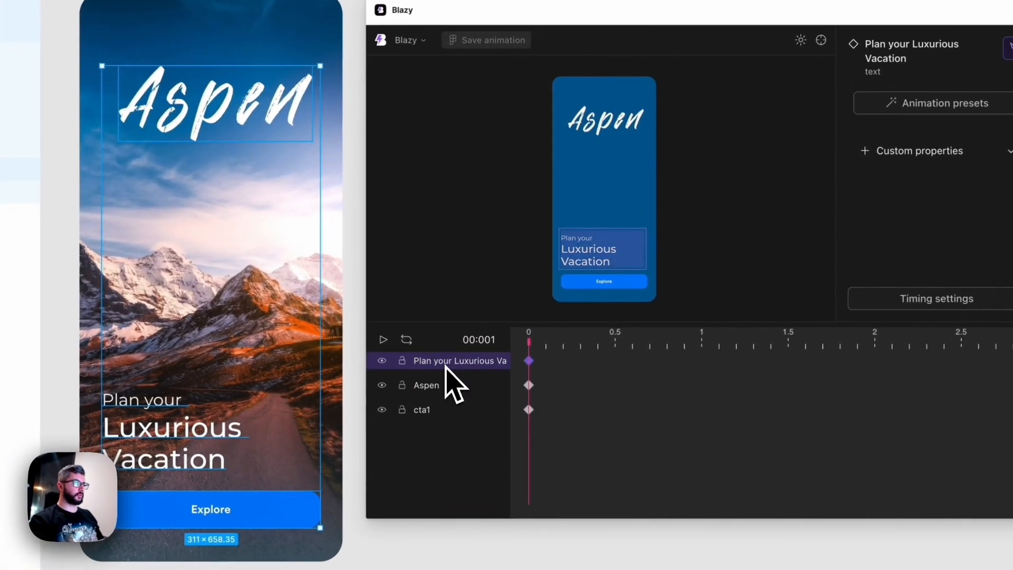
left_click(457, 388)
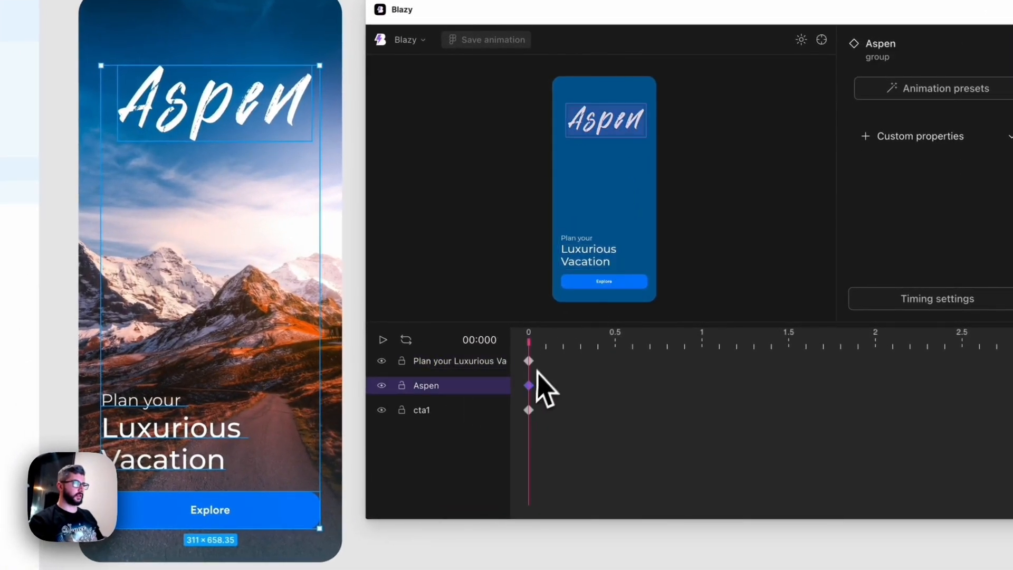
left_click(454, 410)
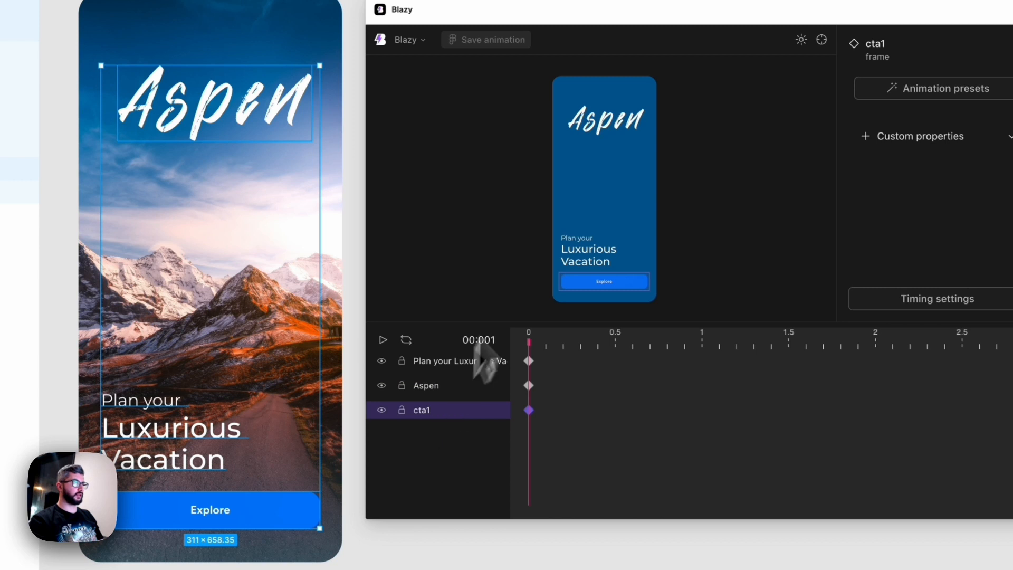
left_click(446, 387)
left_click(440, 368)
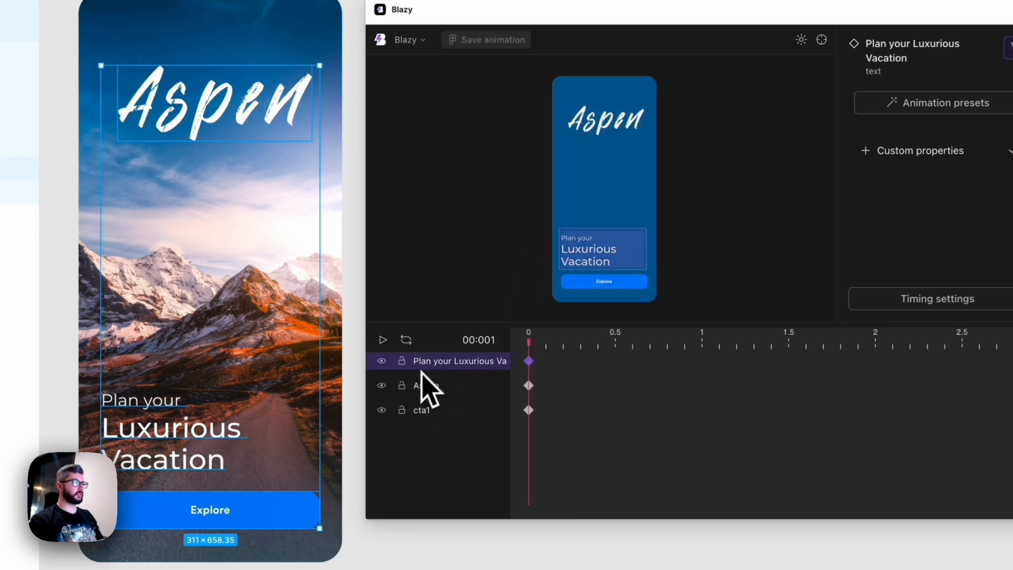
left_click(428, 385)
left_click(435, 410)
left_click(436, 388)
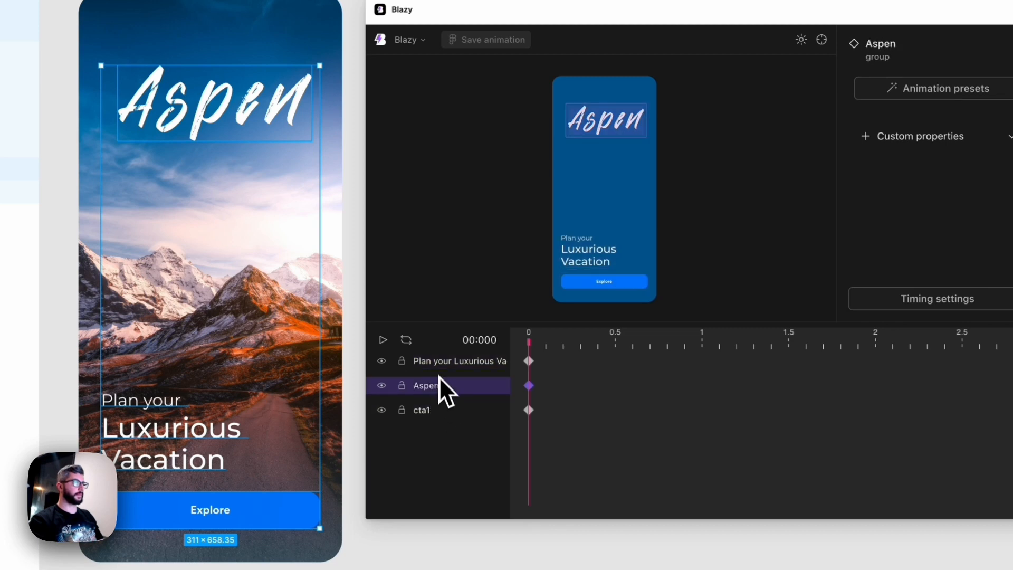
left_click(440, 363)
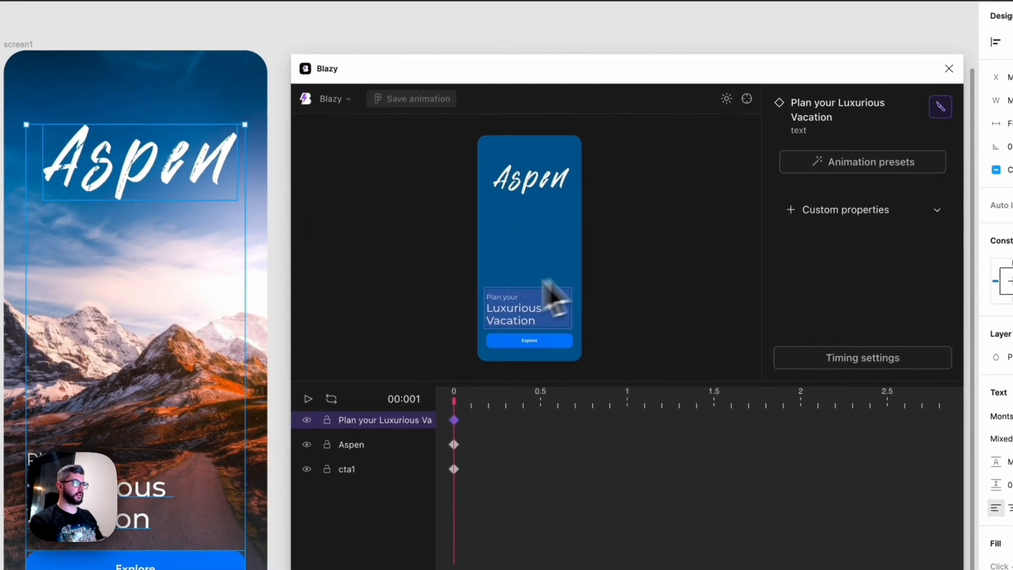
Select the Aspen title, the vacation text and the Explore button in the preview to examine their matching timeline layers
left_click(517, 183)
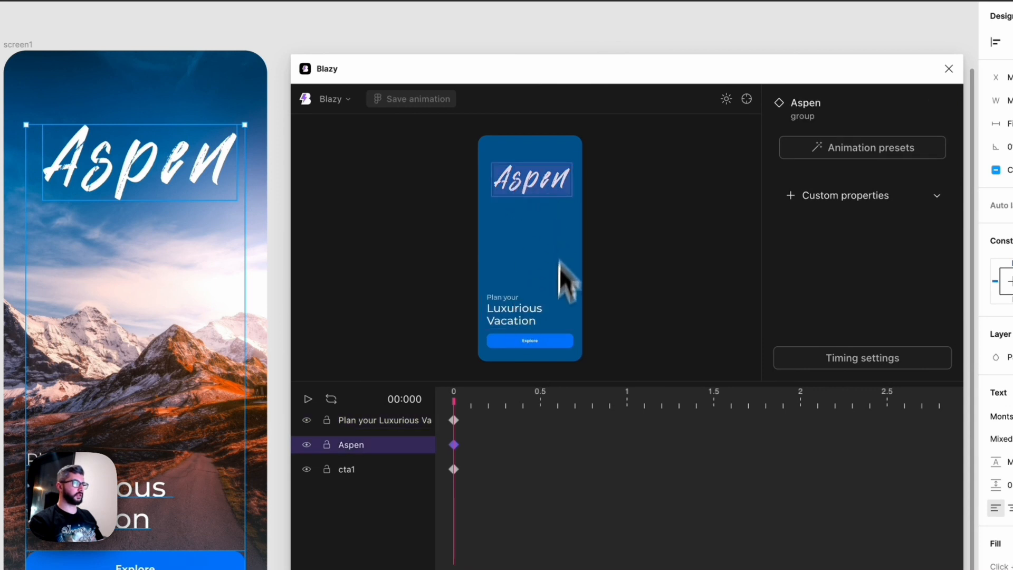
left_click(506, 317)
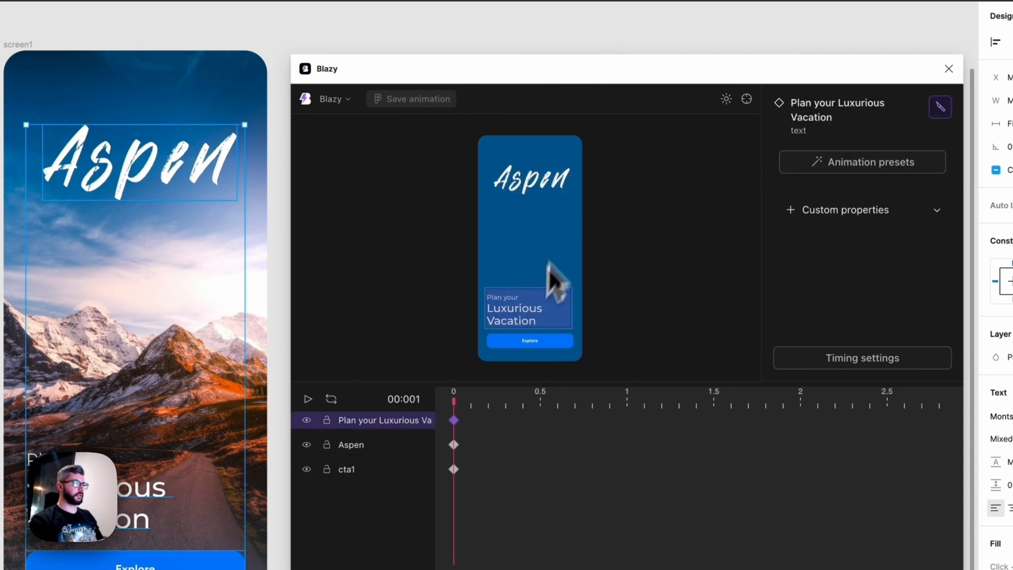
left_click(525, 351)
left_click(523, 343)
left_click(520, 315)
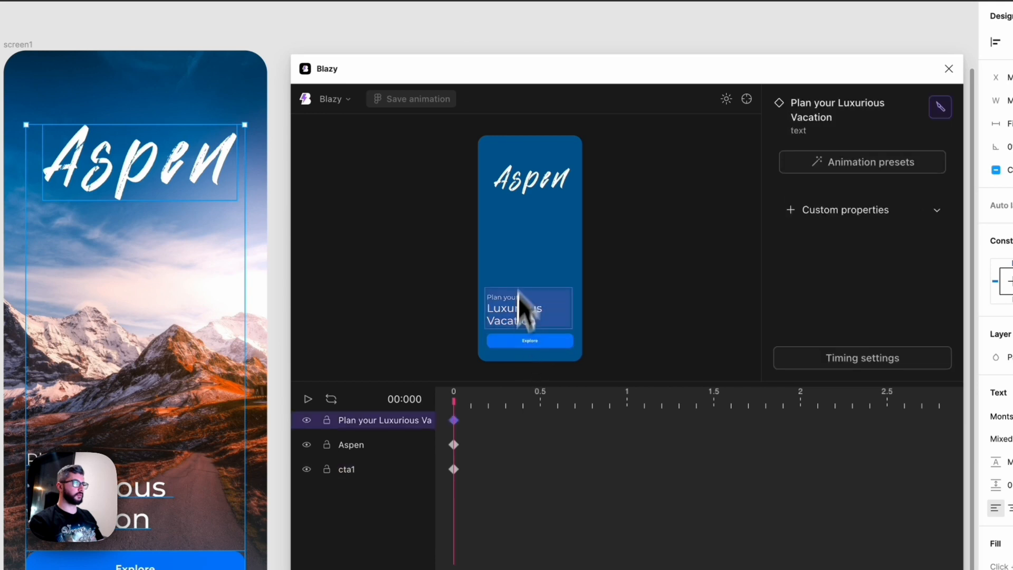
left_click(520, 179)
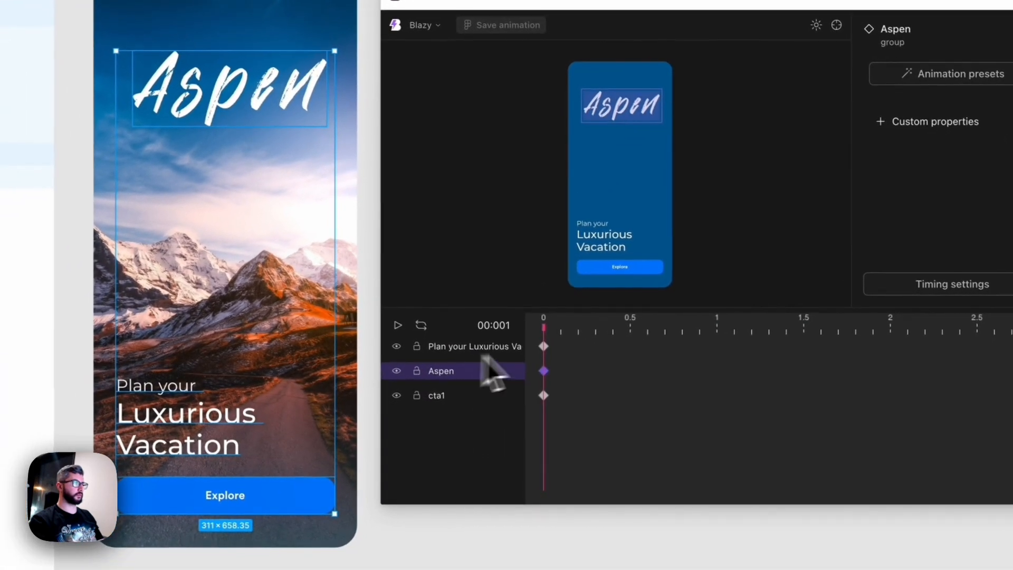
left_click(482, 346)
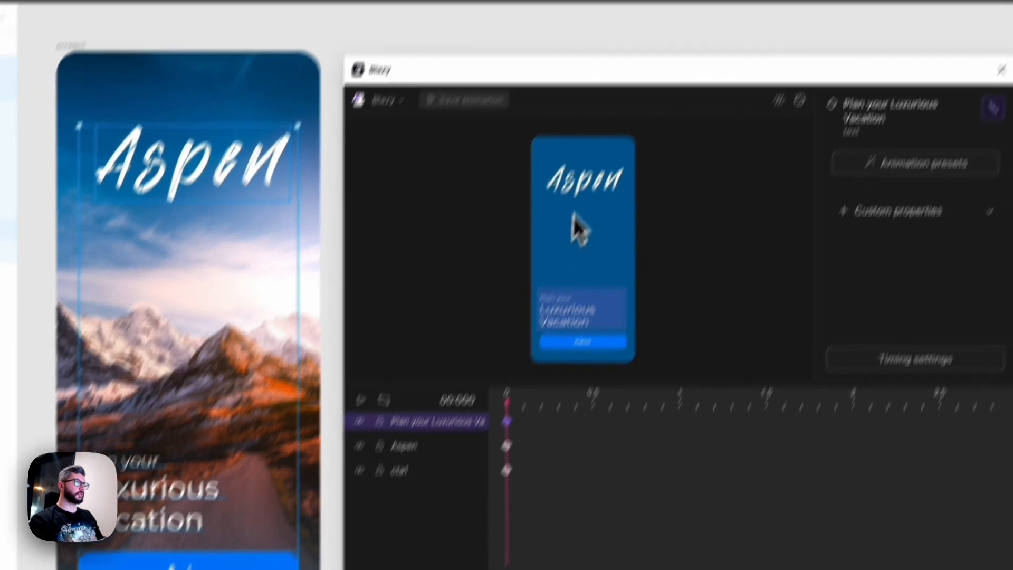
Apply the Slide in Up entrance preset to the Aspen group
left_click(580, 182)
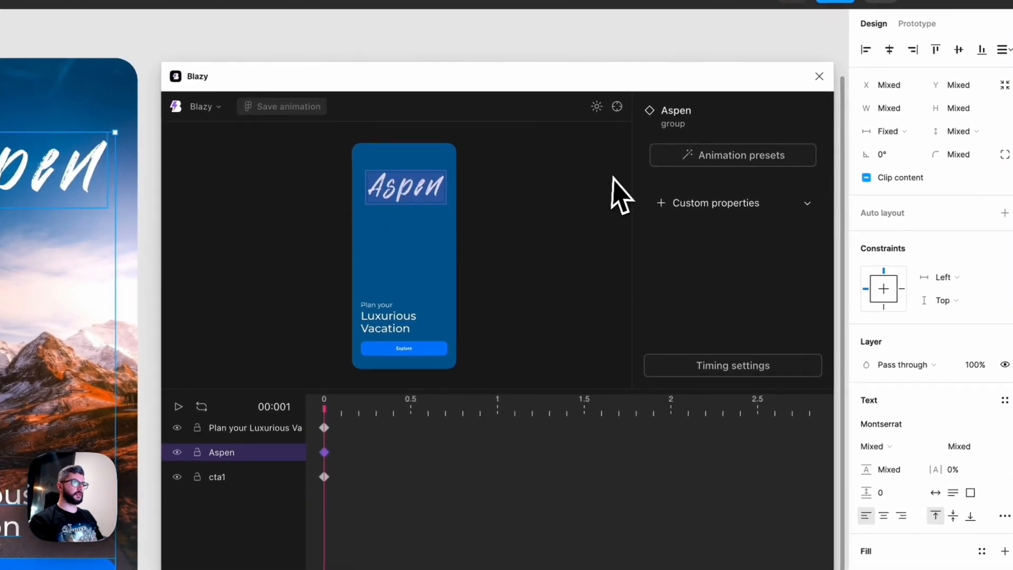
left_click(705, 158)
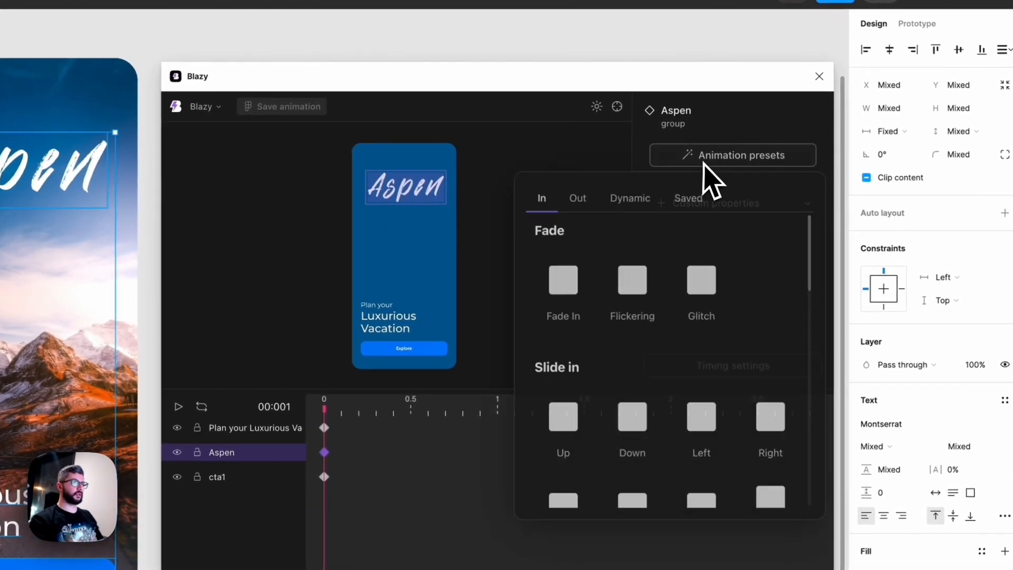
scroll(612, 369, "down", 2)
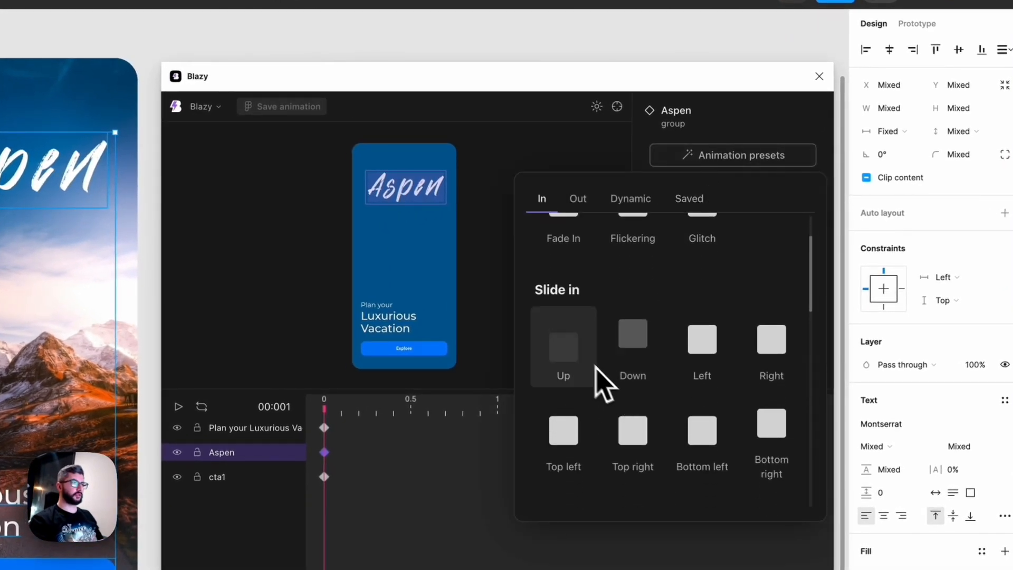
left_click(565, 360)
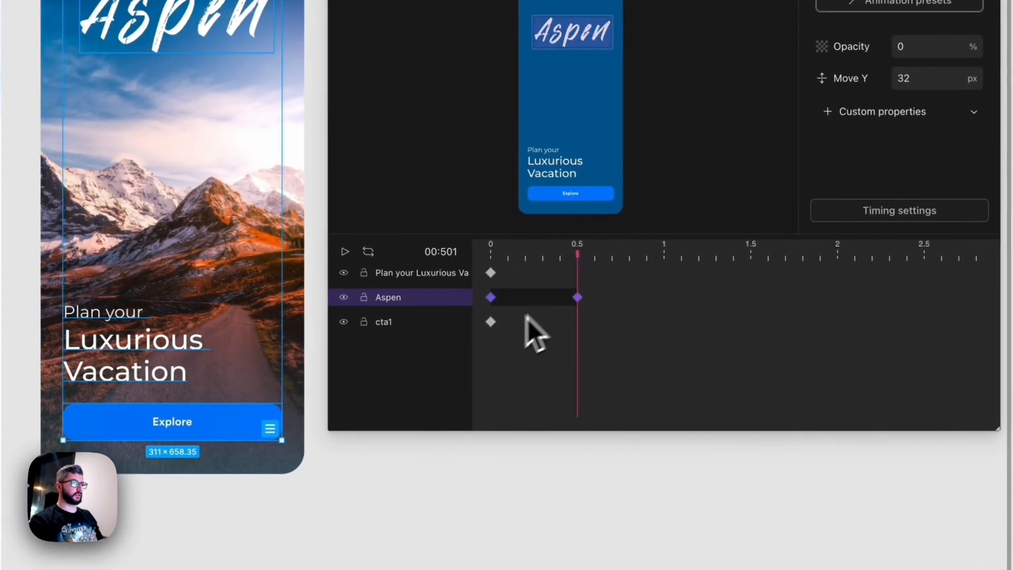
Scrub the timeline between 0 and 0.5 seconds to preview the Aspen group's entrance animation
left_click(491, 247)
left_click(444, 296)
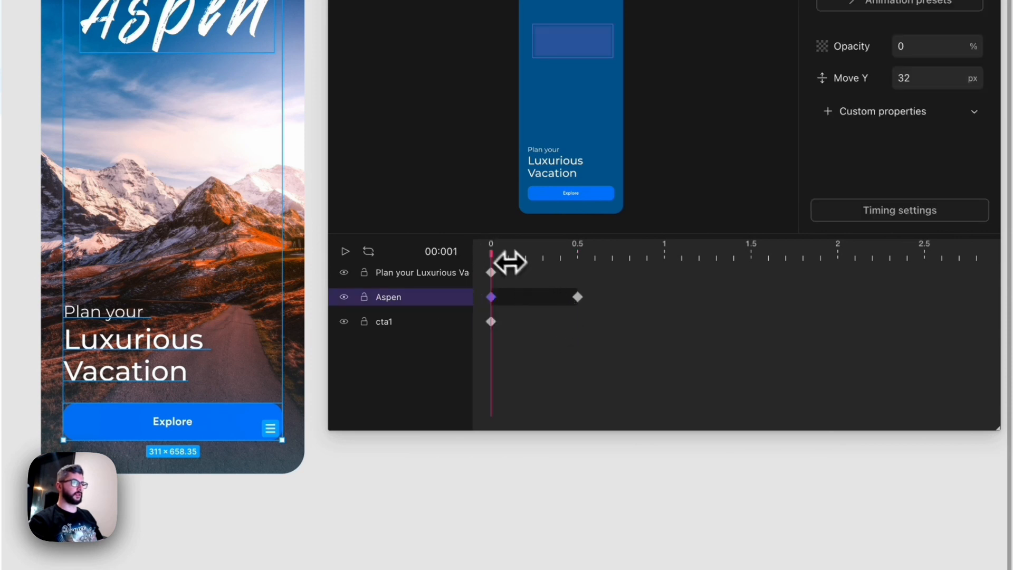
left_click_drag(511, 262, 471, 254)
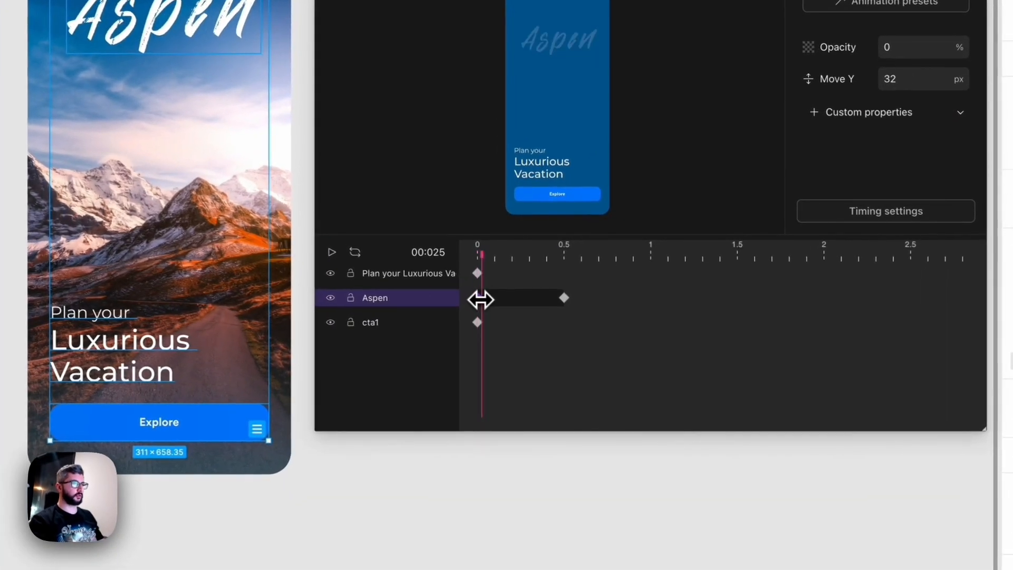
left_click_drag(480, 300, 566, 299)
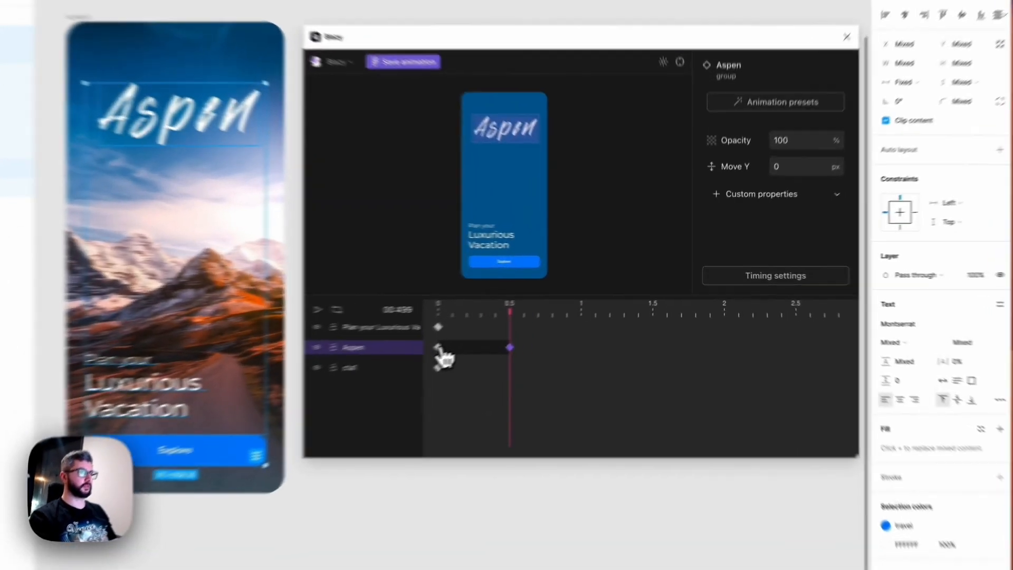
Select the Aspen layer's end keyframe and place the playhead exactly at 0.5 seconds
left_click(545, 312)
left_click(468, 366)
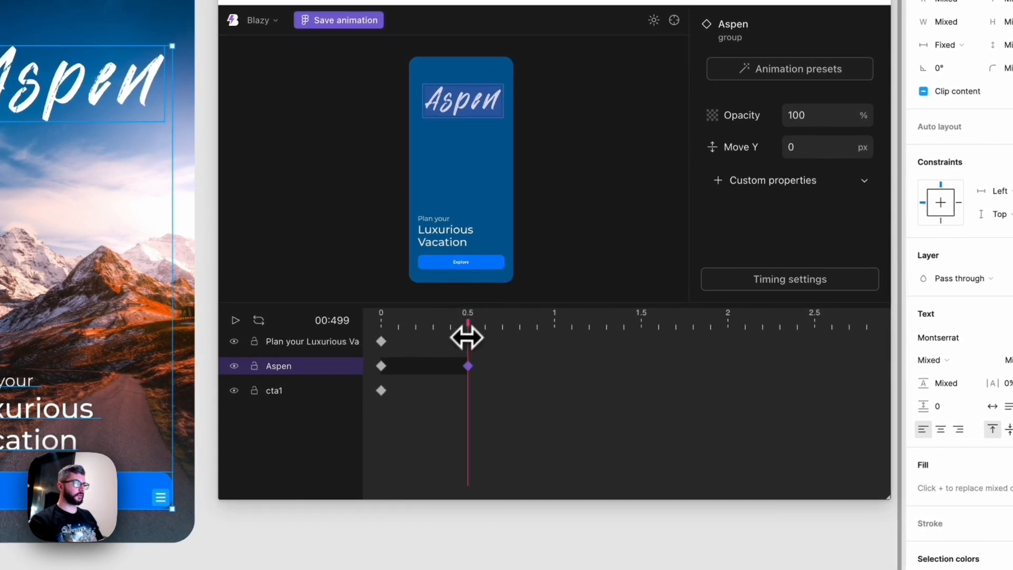
mouse_move(467, 335)
left_mouse_down()
mouse_move(370, 337)
mouse_move(470, 335)
left_mouse_up()
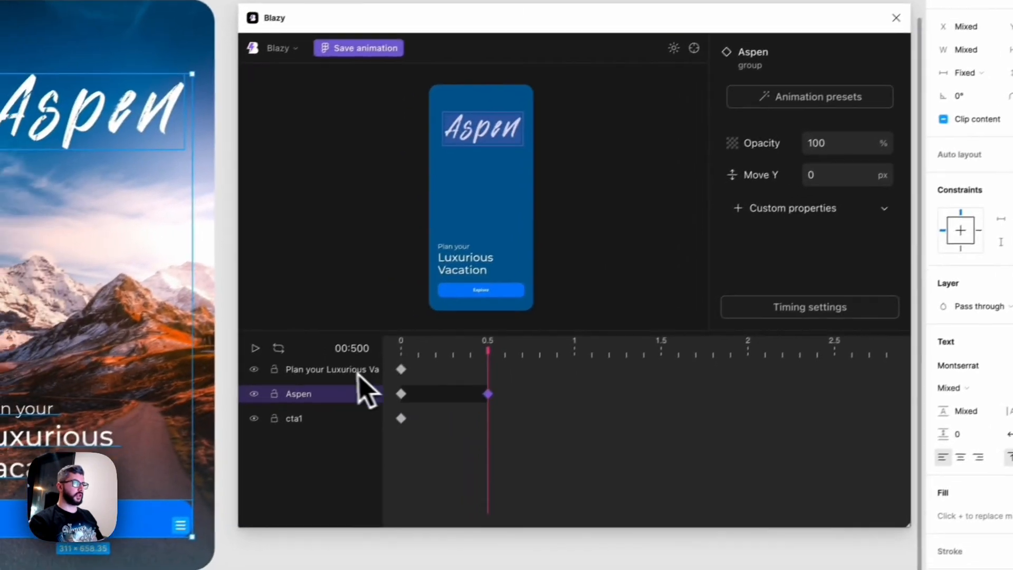
Apply the Slide in Down entrance preset to the Plan your Luxurious Vacation text, starting at 0.5 seconds
left_click(340, 369)
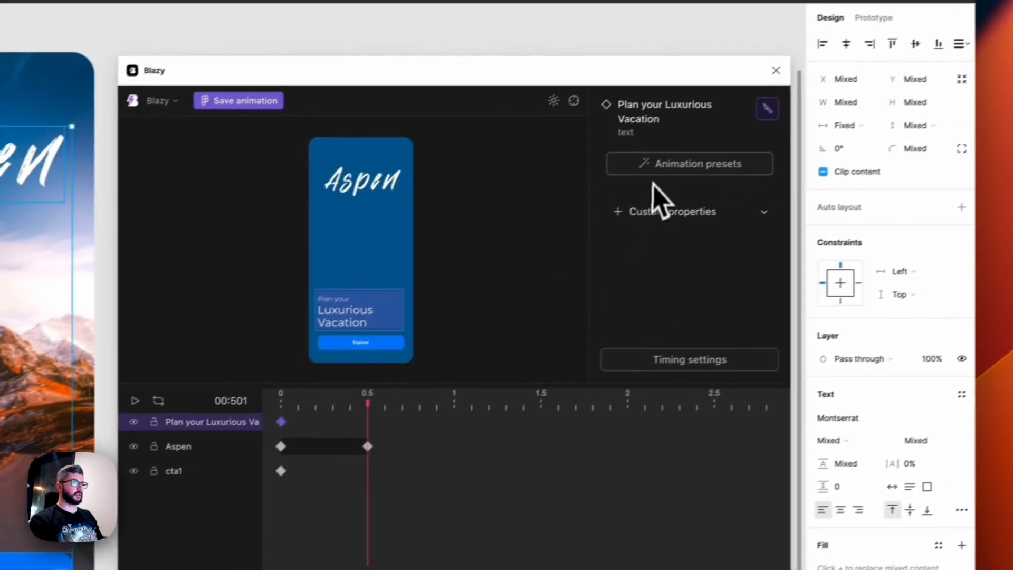
left_click(782, 106)
scroll(538, 412, "down", 3)
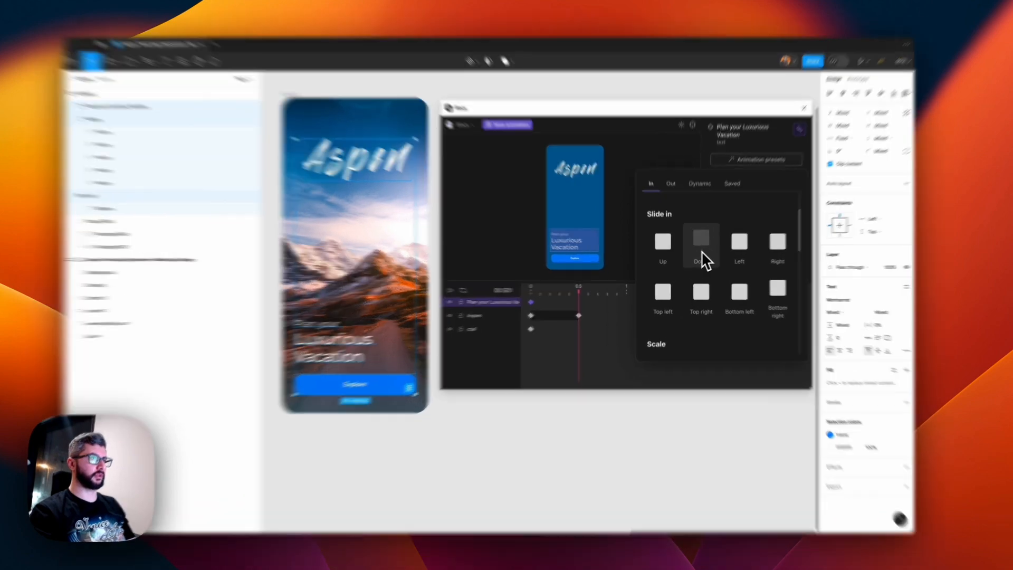
left_click(700, 257)
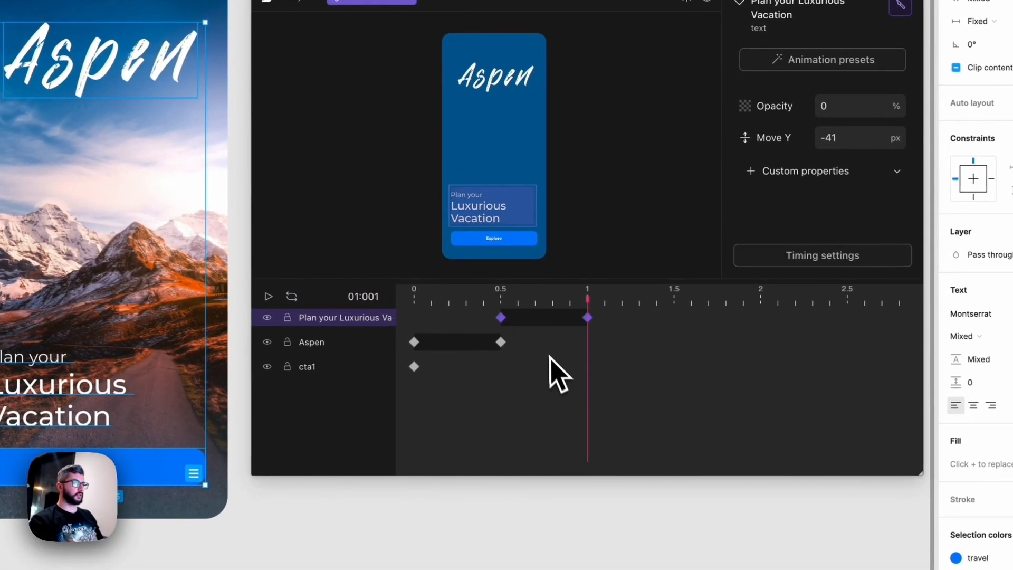
Return the playhead to 0.5 seconds and reopen the vacation text's animation presets to review the entrance options
left_click(501, 303)
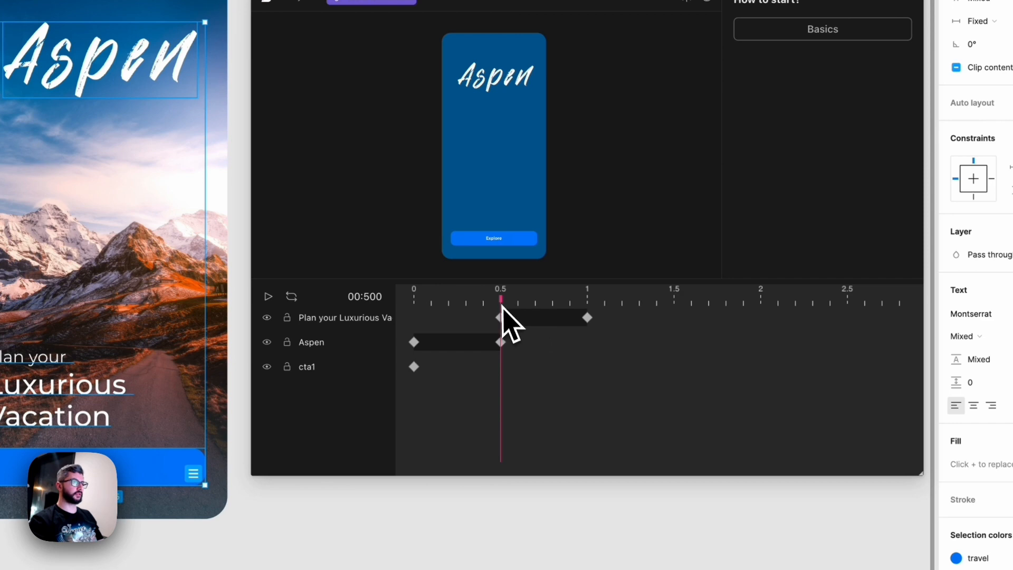
left_click(356, 318)
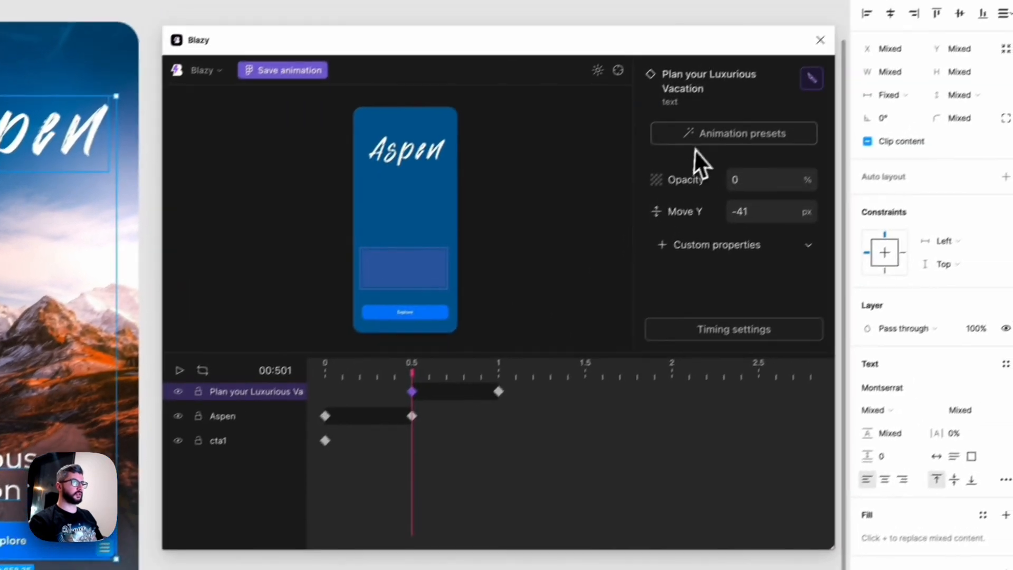
left_click(785, 68)
left_click(679, 157)
left_click(694, 153)
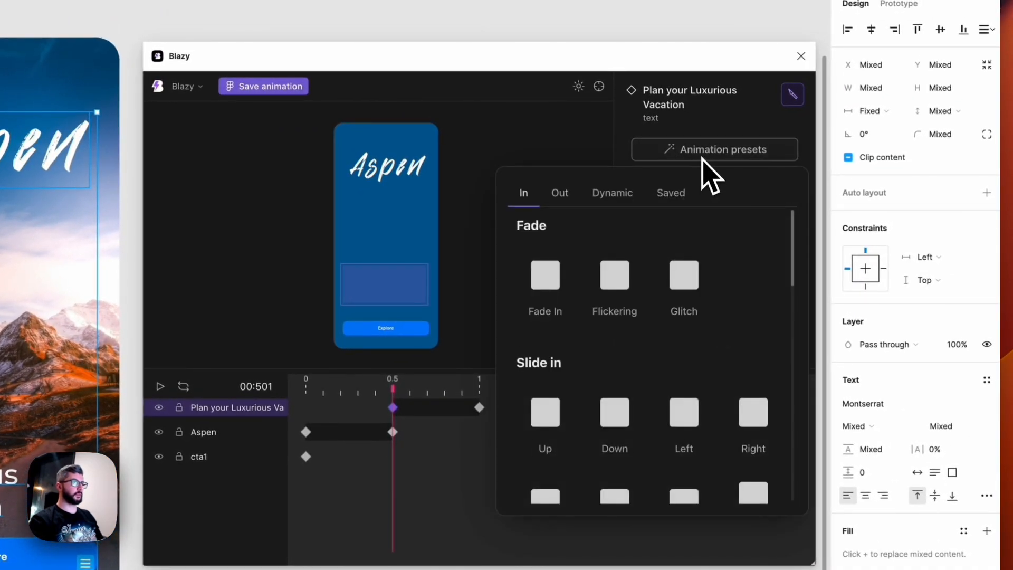
left_click(701, 150)
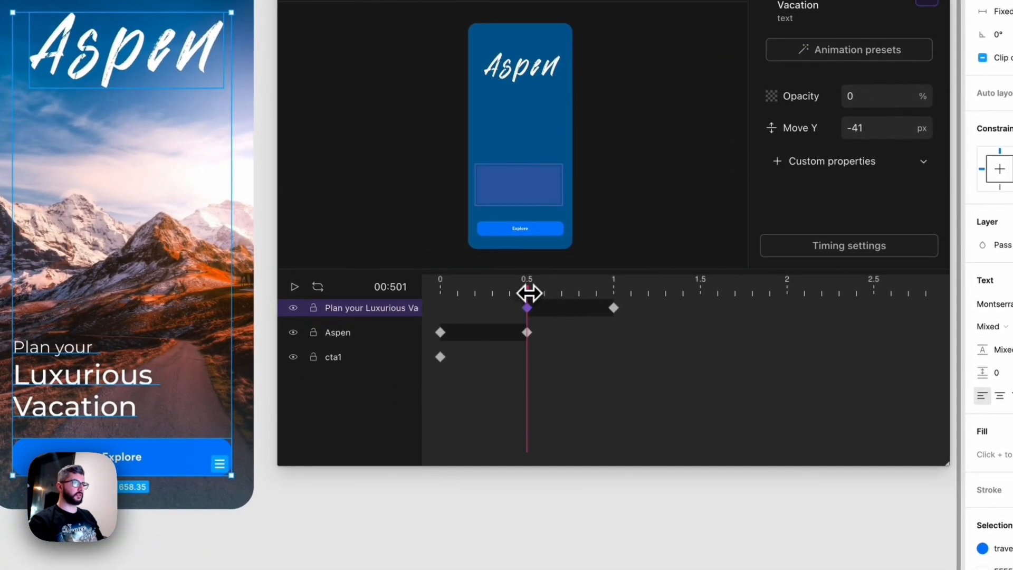
Move the playhead to 1 second and apply the Slide in Down entrance preset to the cta1 button
left_click_drag(528, 293, 584, 285)
key("space")
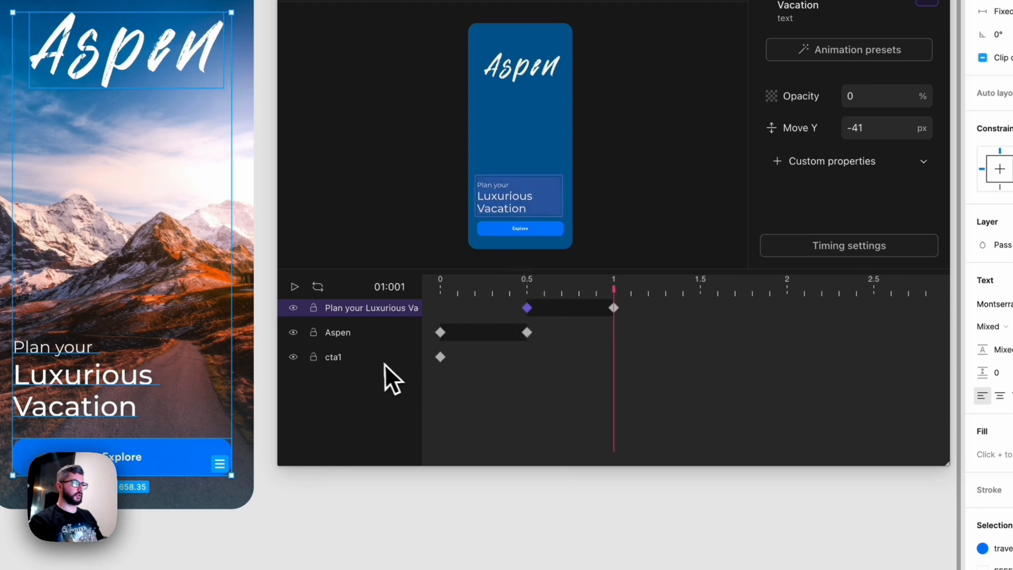
left_click(401, 357)
left_click(849, 50)
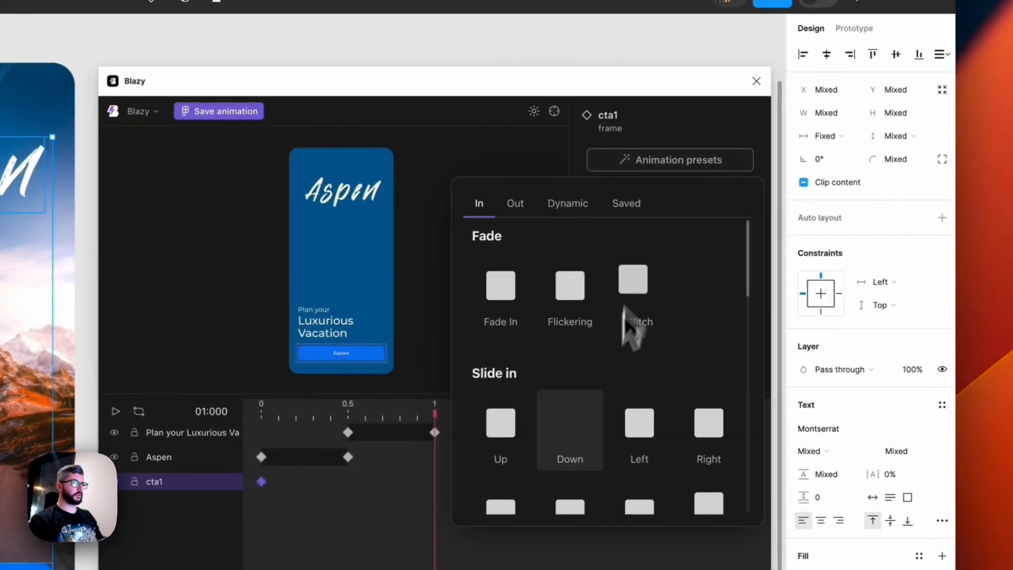
scroll(625, 311, "down", 2)
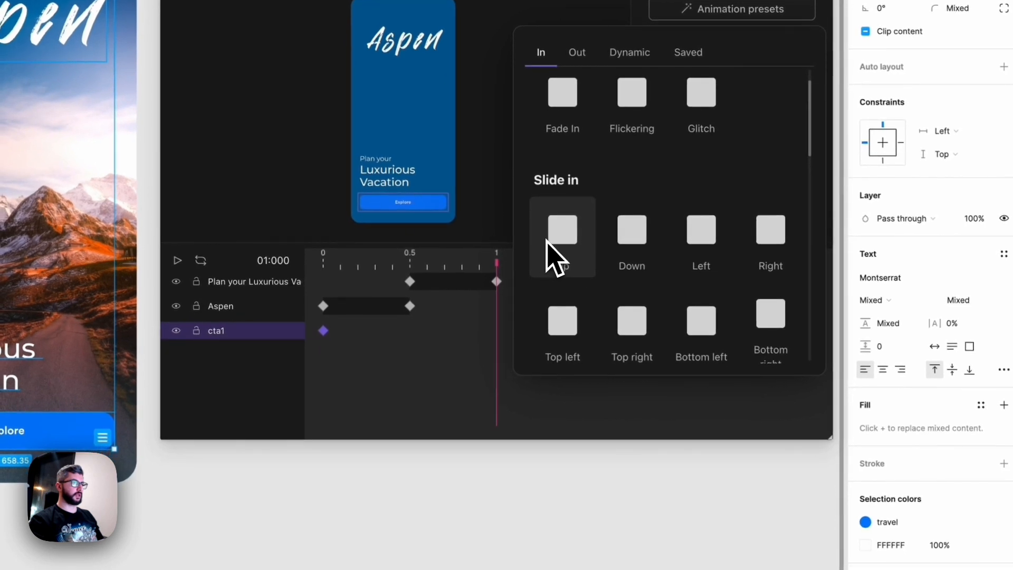
left_click(616, 243)
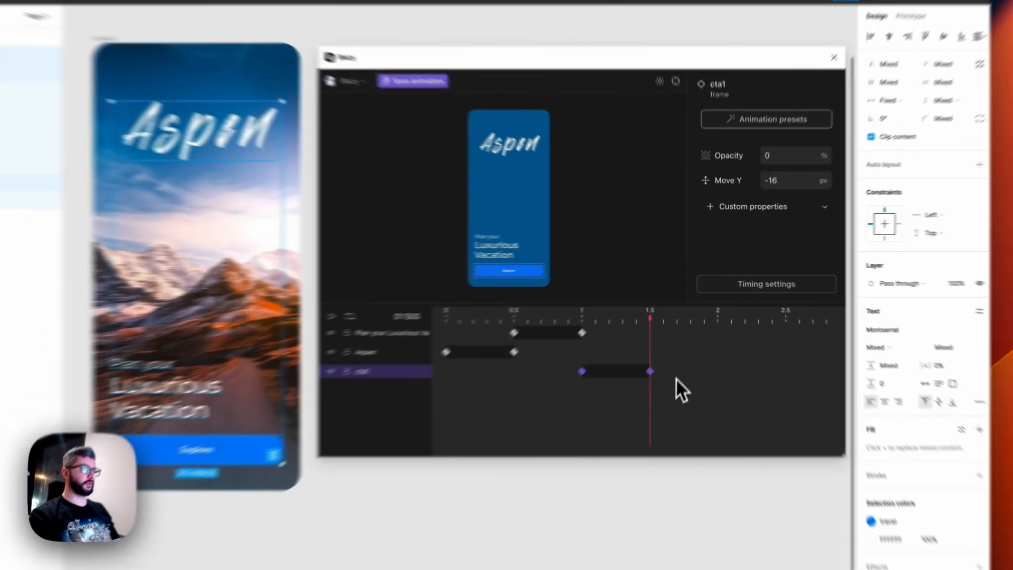
Scrub the timeline to preview the three staggered entrances and save the animation to the Figma file
left_click(686, 334)
left_click(622, 291)
left_click_drag(531, 338, 612, 334)
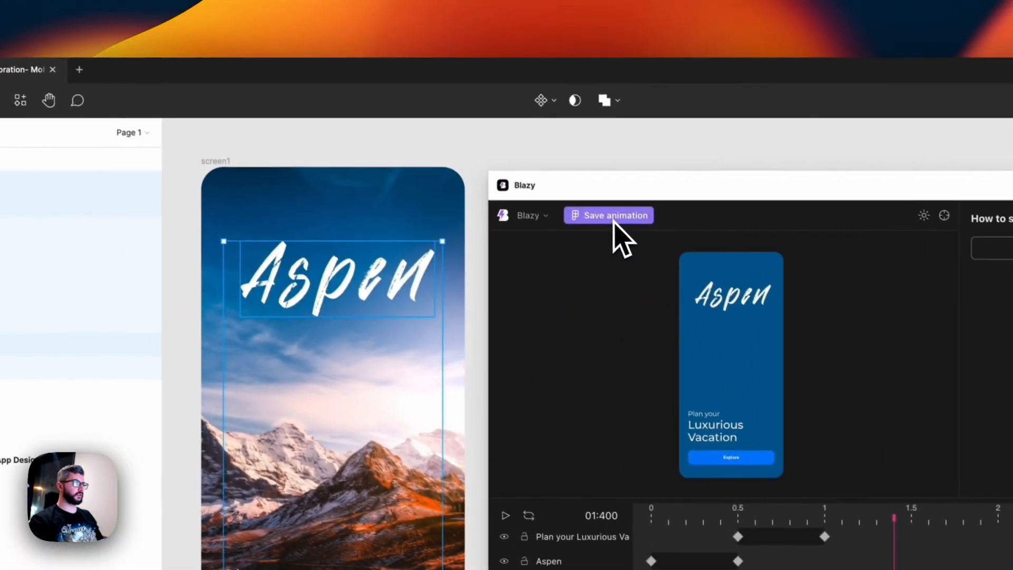
left_click(613, 216)
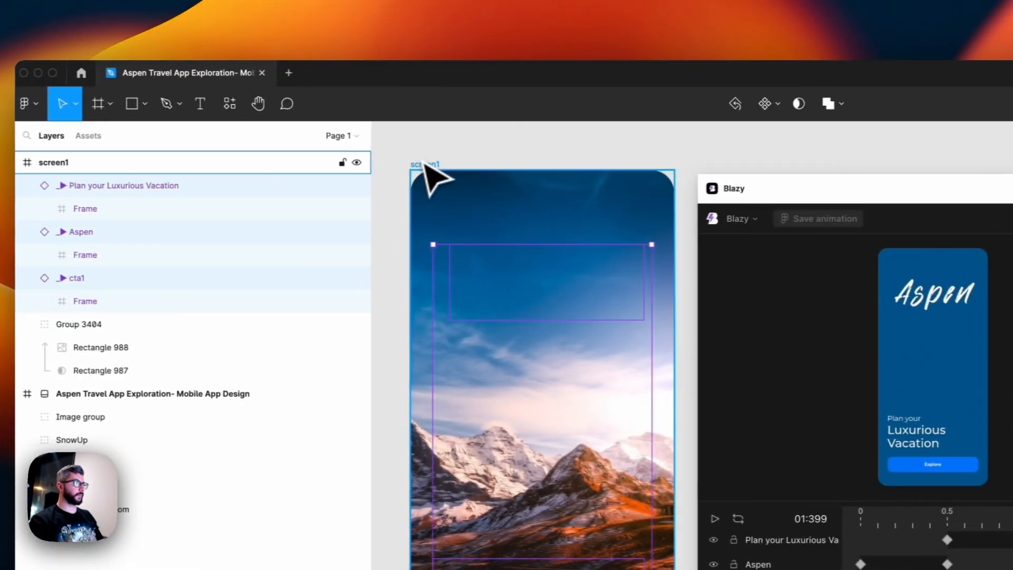
Play the screen1 frame in the prototype Preview window, enlarge that window to watch the animation, and close it
left_click(425, 165)
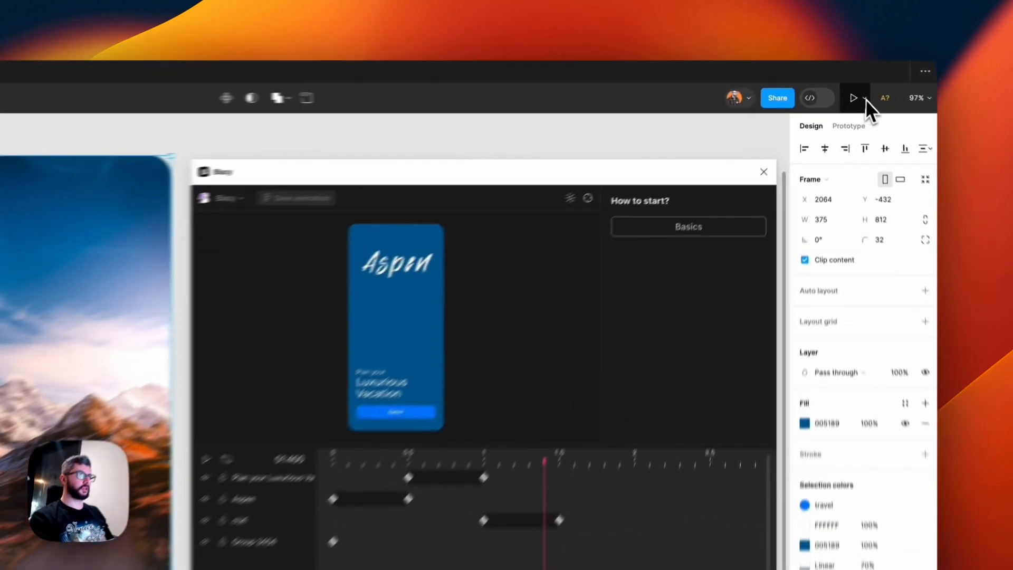
left_click(849, 83)
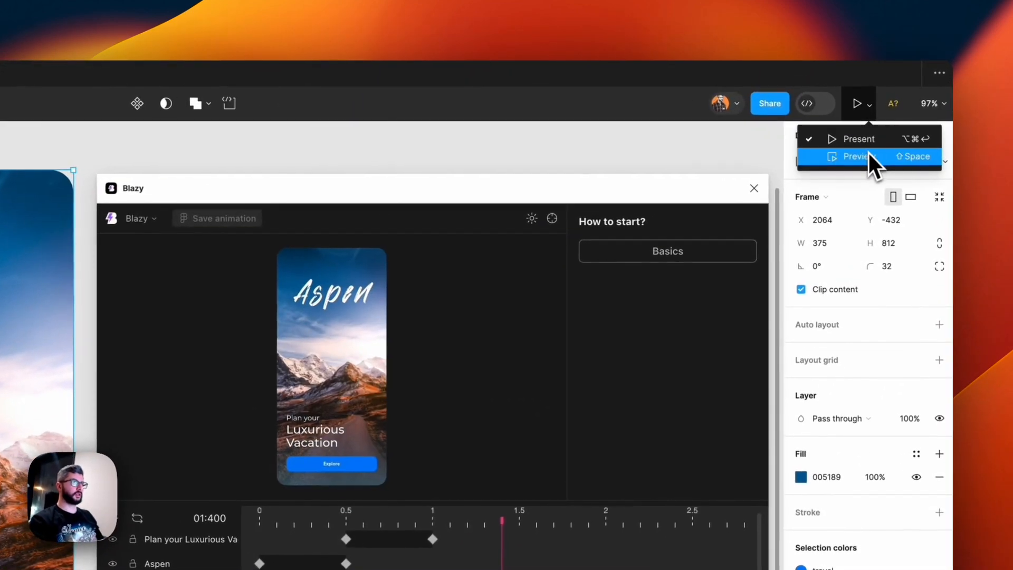
left_click(866, 151)
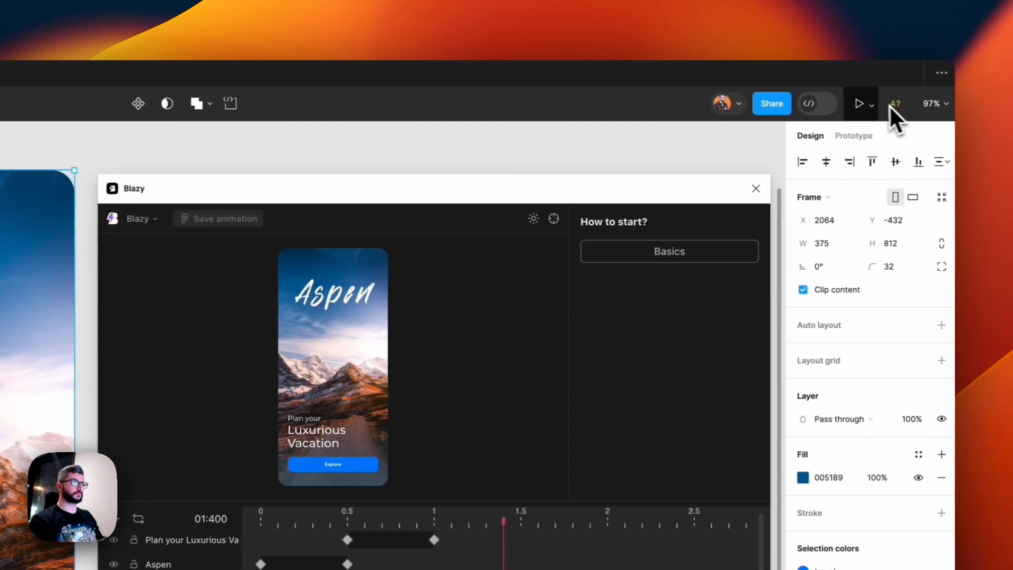
left_click(869, 104)
left_click(867, 156)
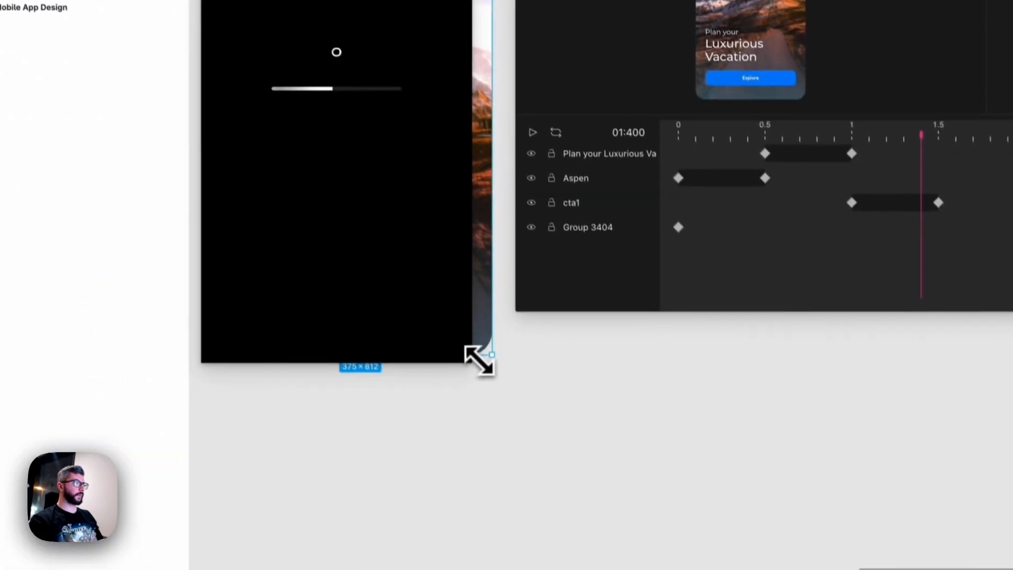
left_click_drag(478, 363, 516, 398)
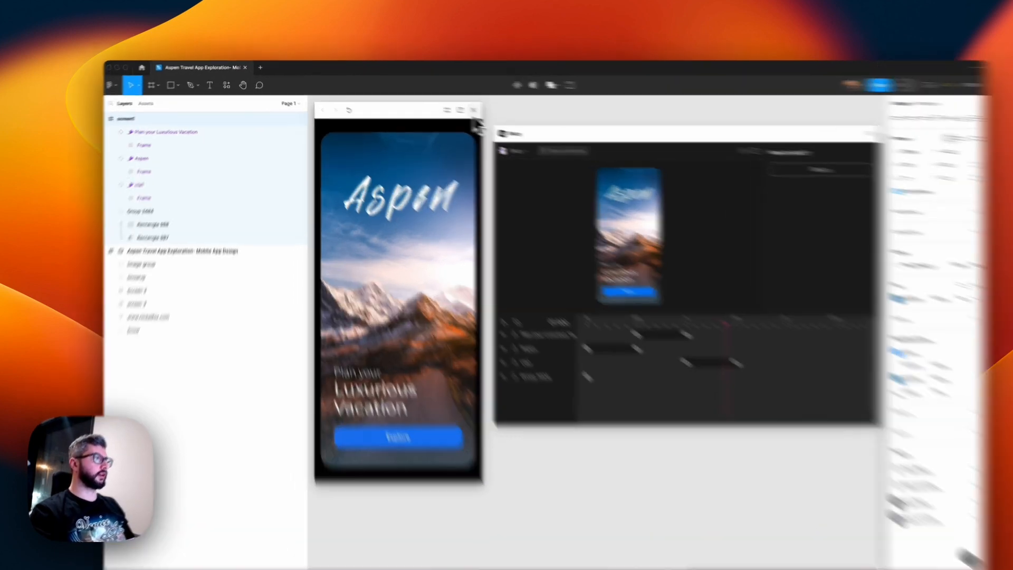
left_click(444, 104)
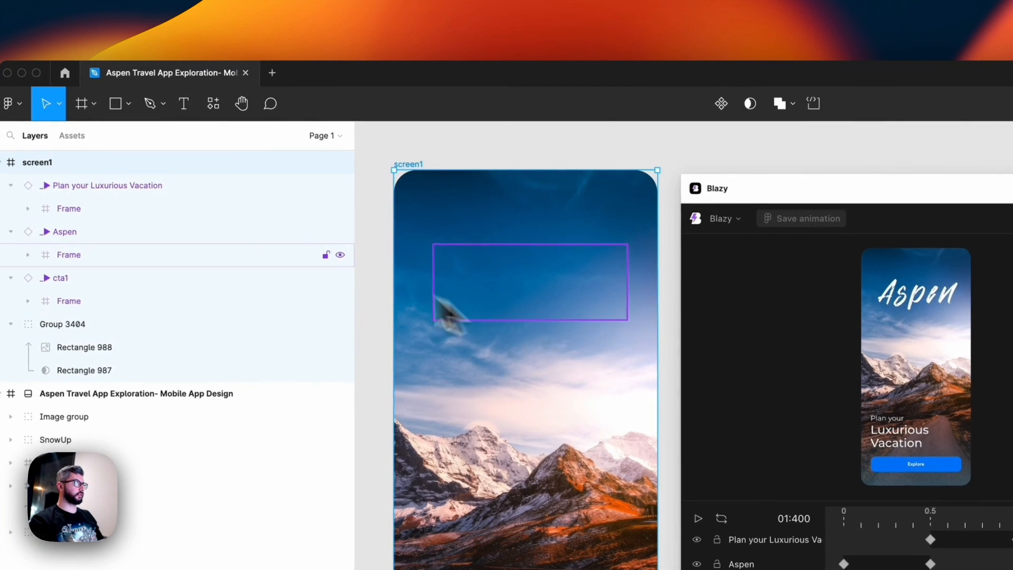
Show the file's pages and open the Blazy components page to view the generated motion components
left_click(325, 136)
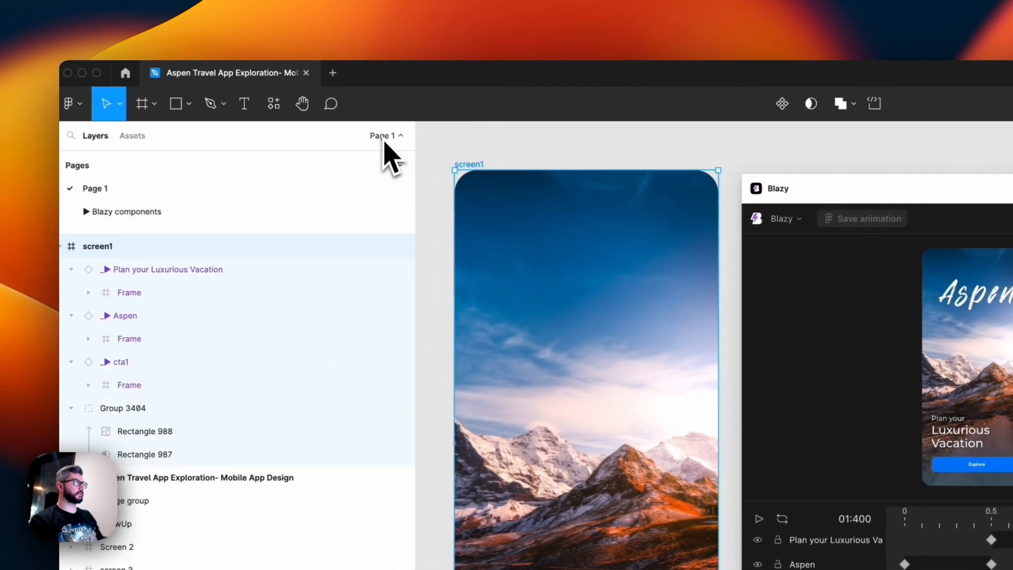
left_click(249, 217)
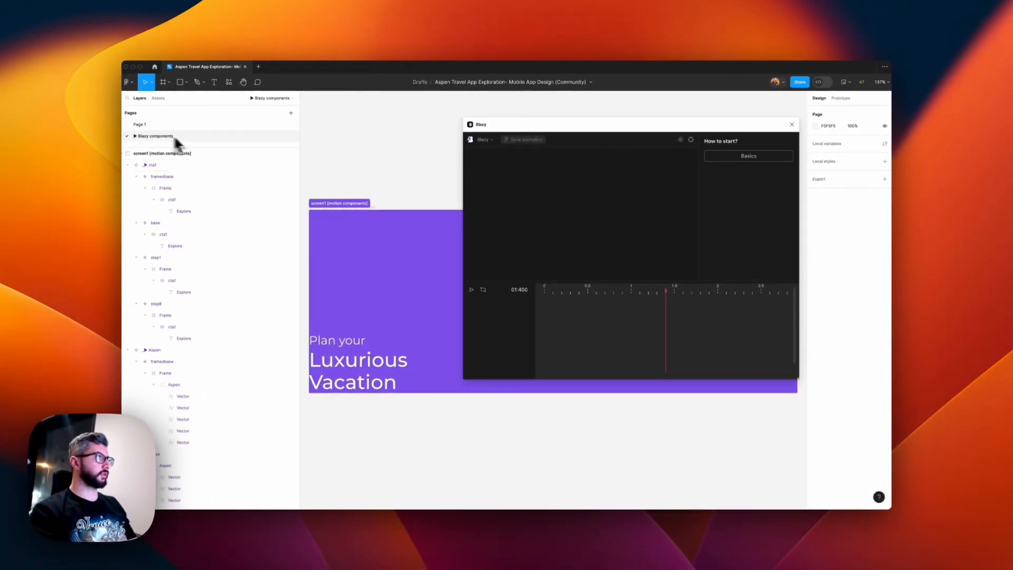
scroll(346, 188, "down", 3)
scroll(355, 190, "down", 5)
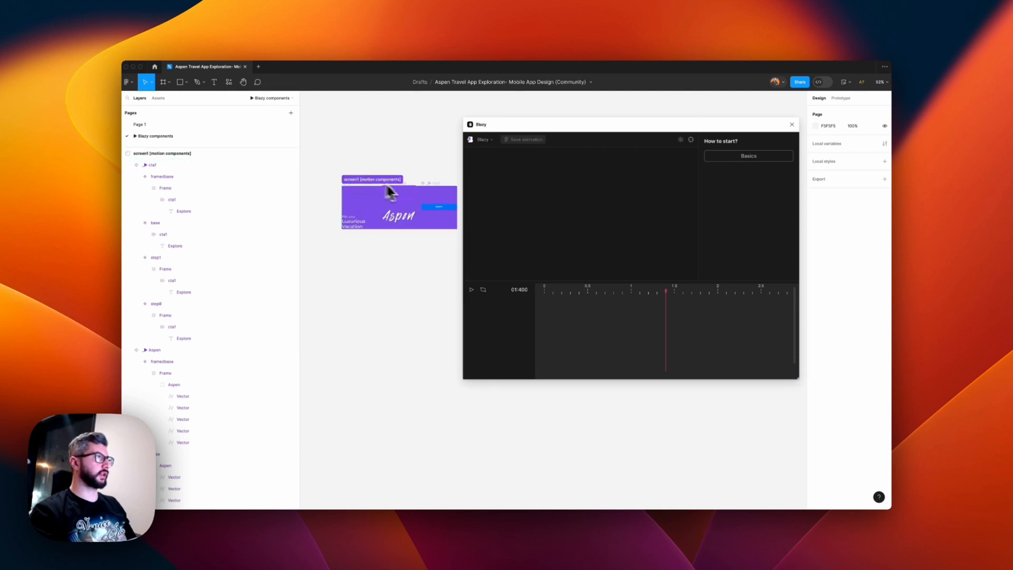
scroll(417, 205, "right", 3)
scroll(419, 204, "down", 2)
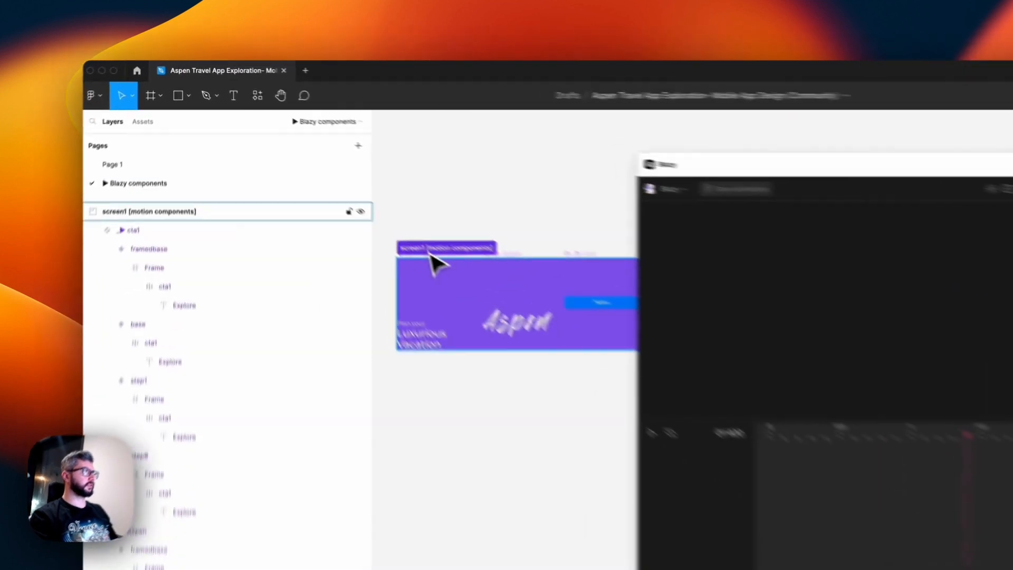
Select the screen1 [motion components] section and its inner components to examine how the animated layers are stored
left_click(430, 252)
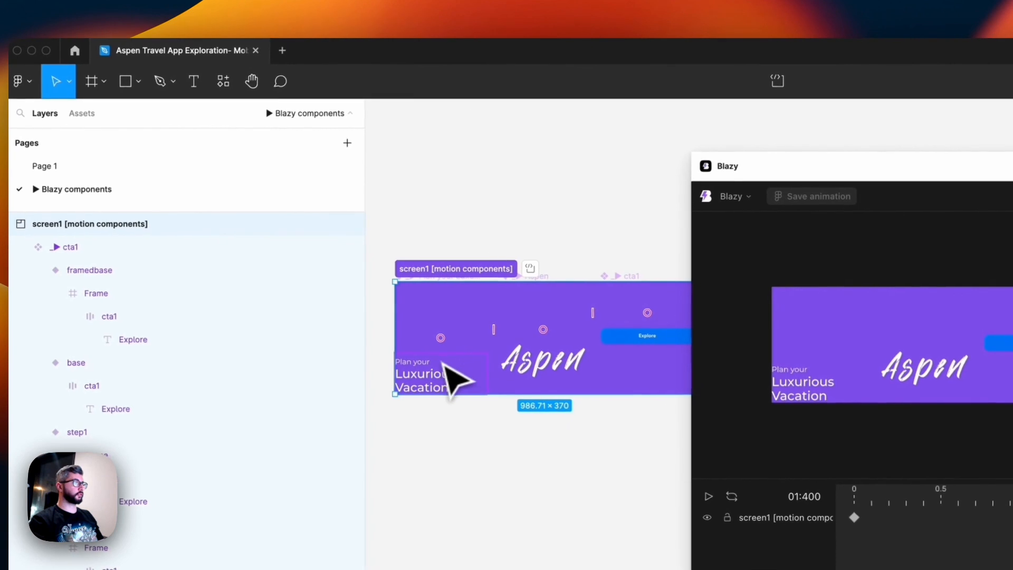
left_click(448, 381)
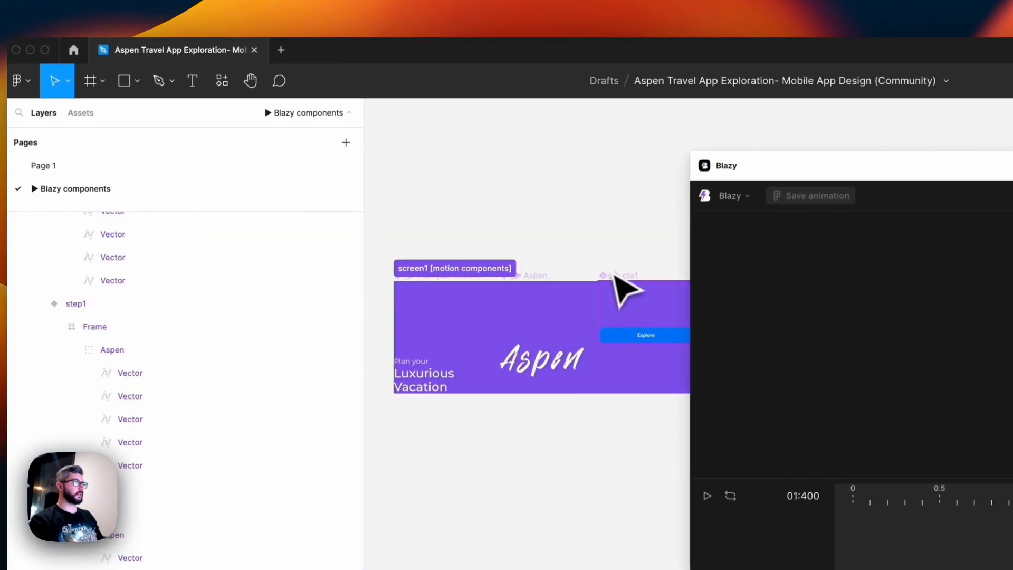
left_click(455, 268)
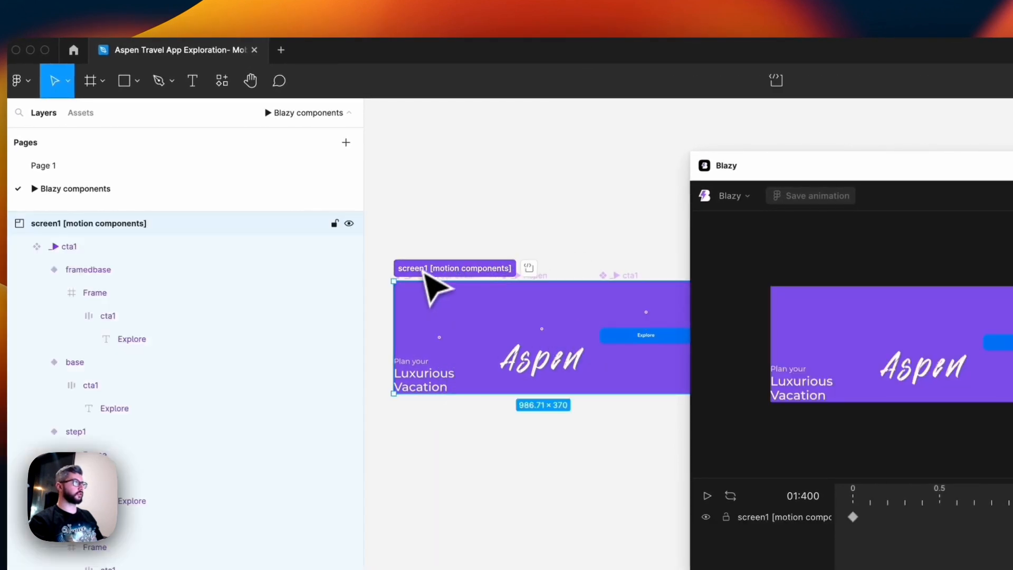
scroll(433, 280, "down", 1)
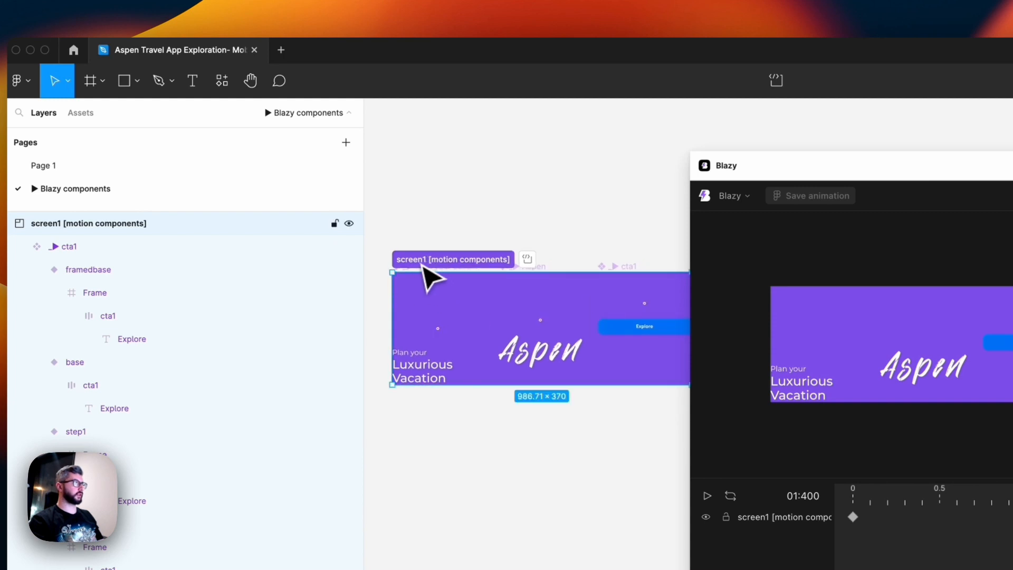
Return to Page 1, select the screen1 frame and place the playhead at 0 seconds
left_click(48, 165)
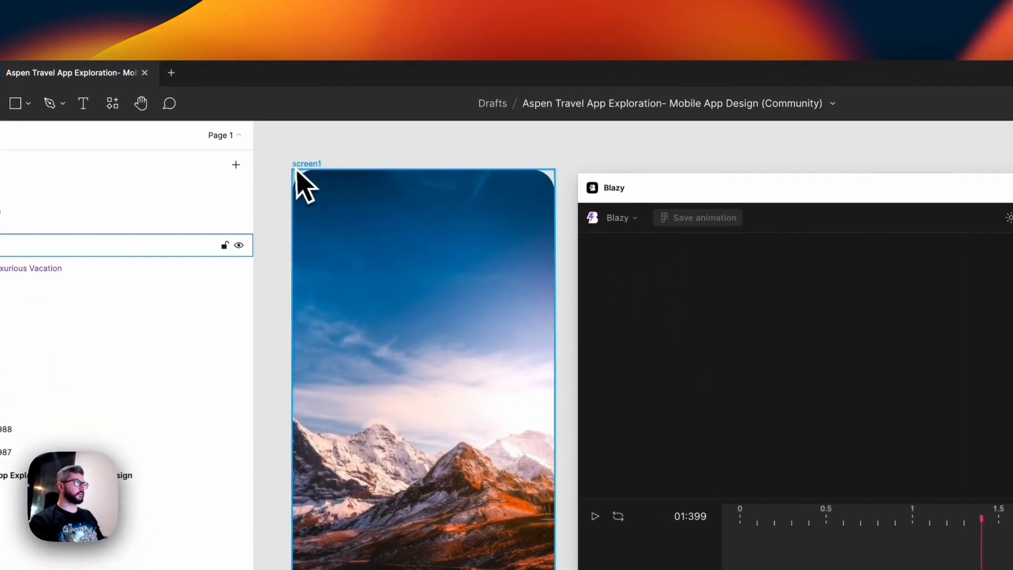
left_click(297, 172)
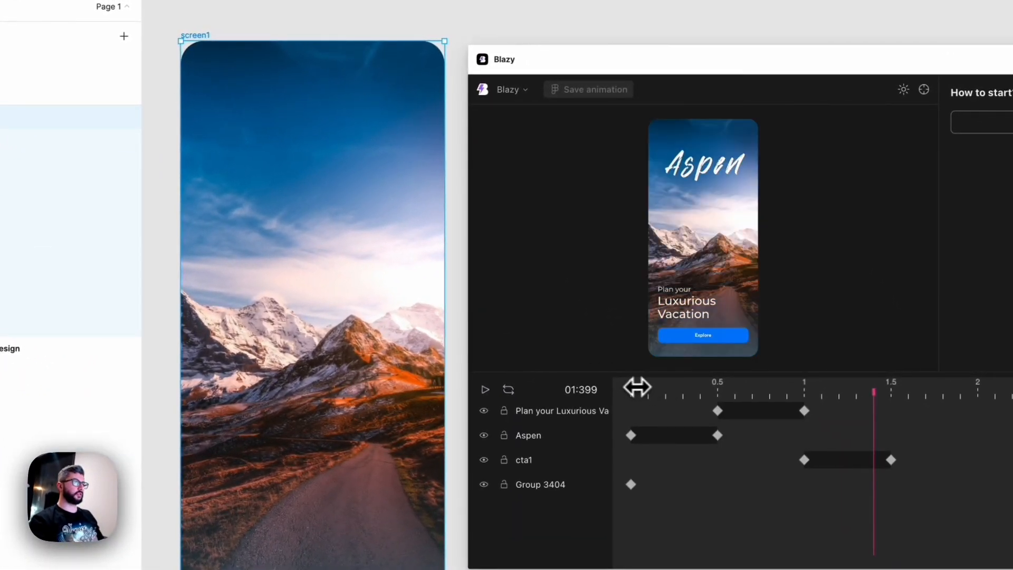
left_click(630, 388)
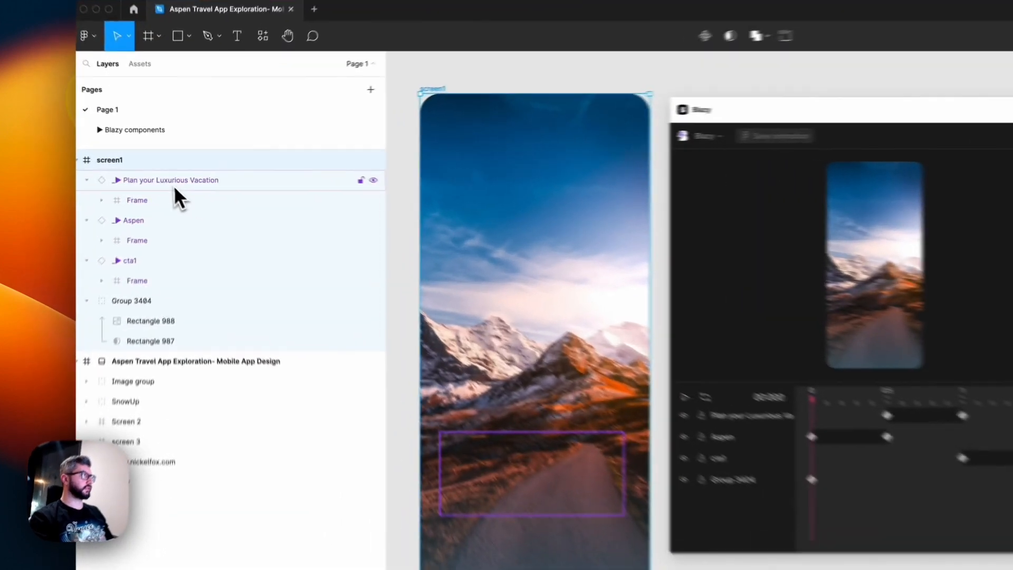
Select only the Plan your Luxurious Vacation, Aspen and cta1 animated components inside the screen1 frame
left_click(182, 165)
left_click(169, 189, "shift")
left_click(166, 213)
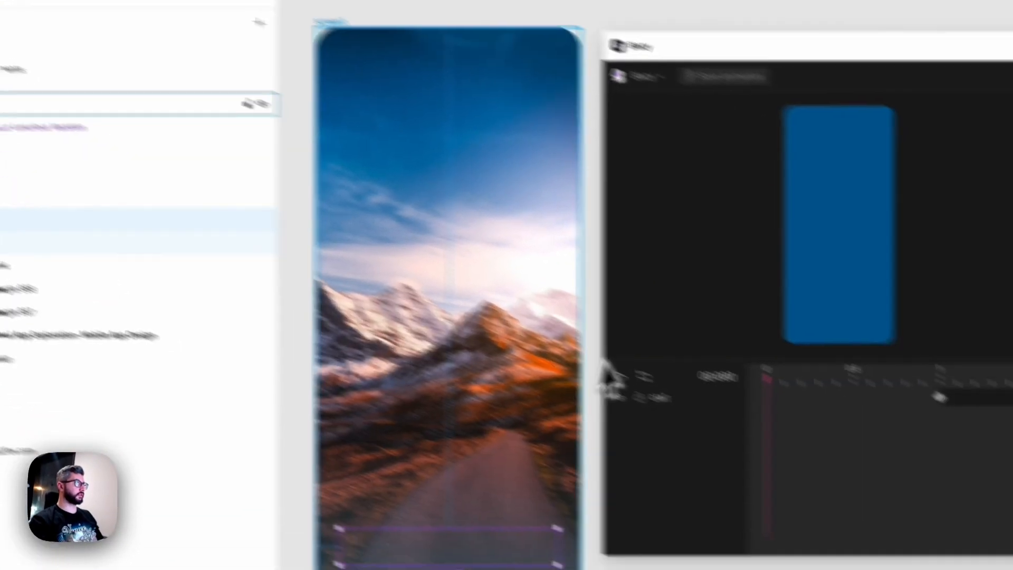
left_click(222, 233, "shift")
left_click(177, 186, "shift")
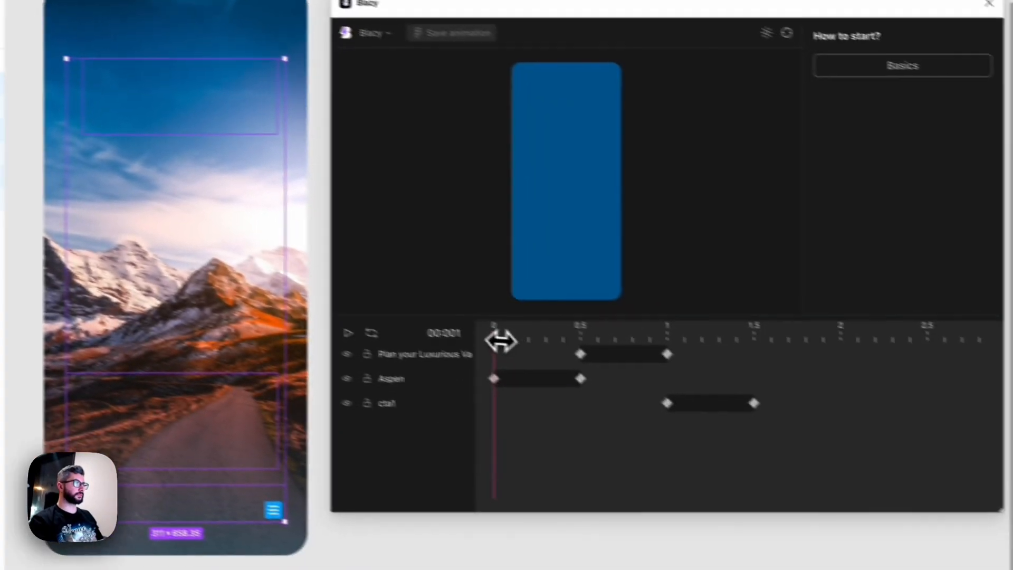
Scrub the timeline from 0 to 0.5 seconds and select the Aspen layer's end keyframe
mouse_move(822, 451)
left_mouse_down()
mouse_move(1010, 451)
mouse_move(809, 458)
left_mouse_up()
mouse_move(443, 328)
left_mouse_down()
mouse_move(659, 324)
mouse_move(443, 323)
left_mouse_up()
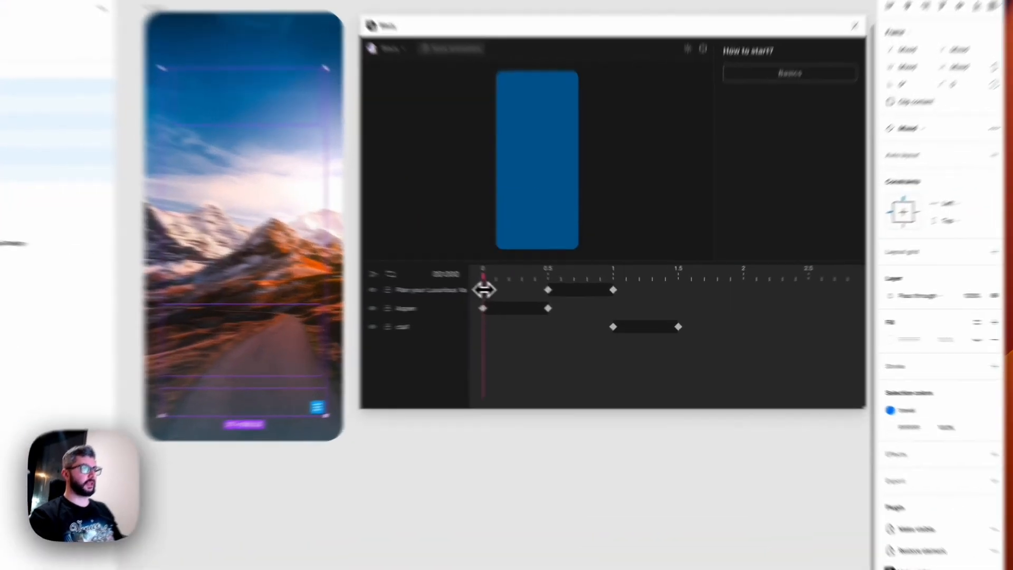
left_click_drag(544, 300, 587, 299)
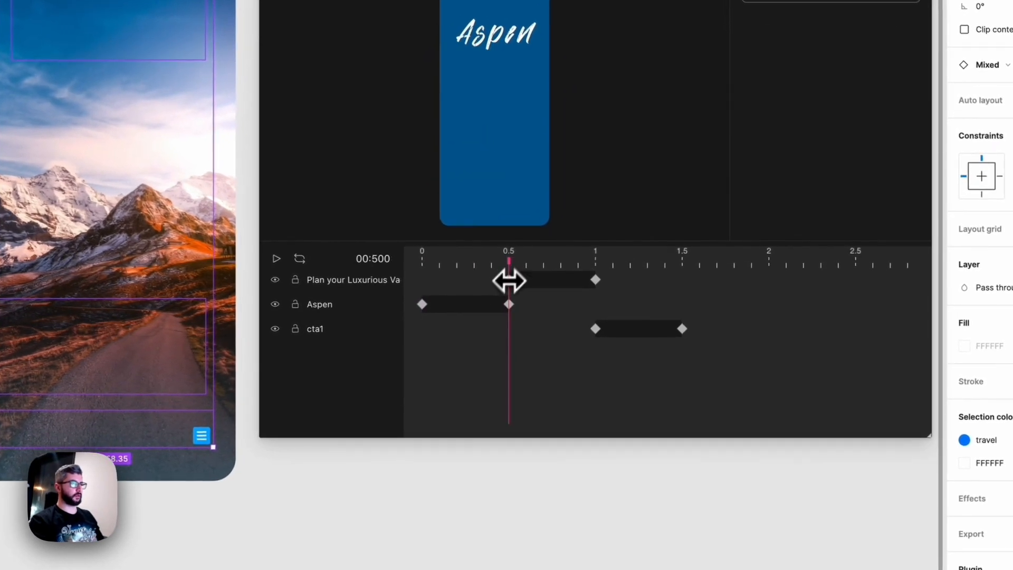
left_click(359, 310)
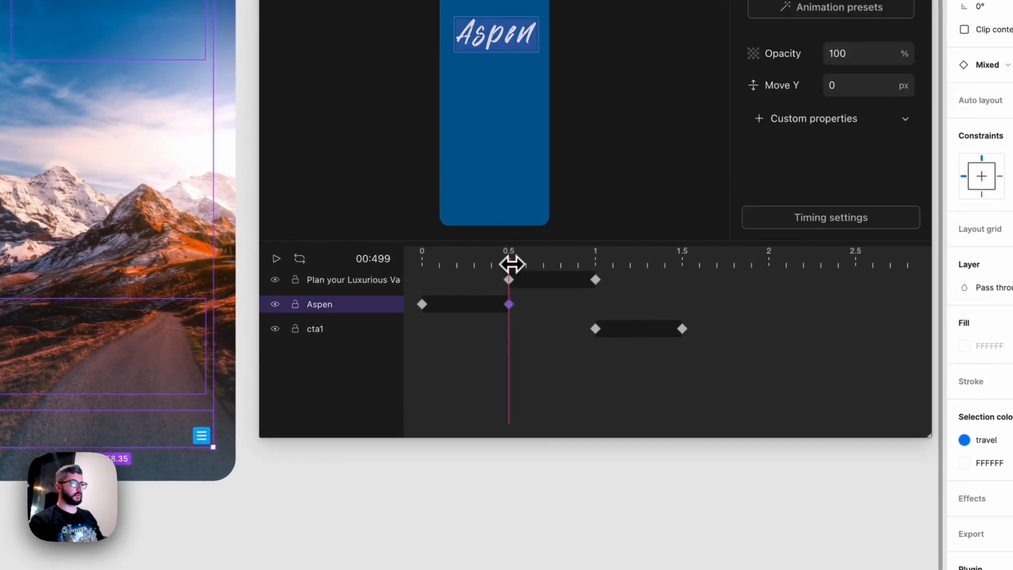
Add keyframes to the Aspen layer at 1 second and at several further times up to about 2.5 seconds
left_click_drag(512, 264, 592, 254)
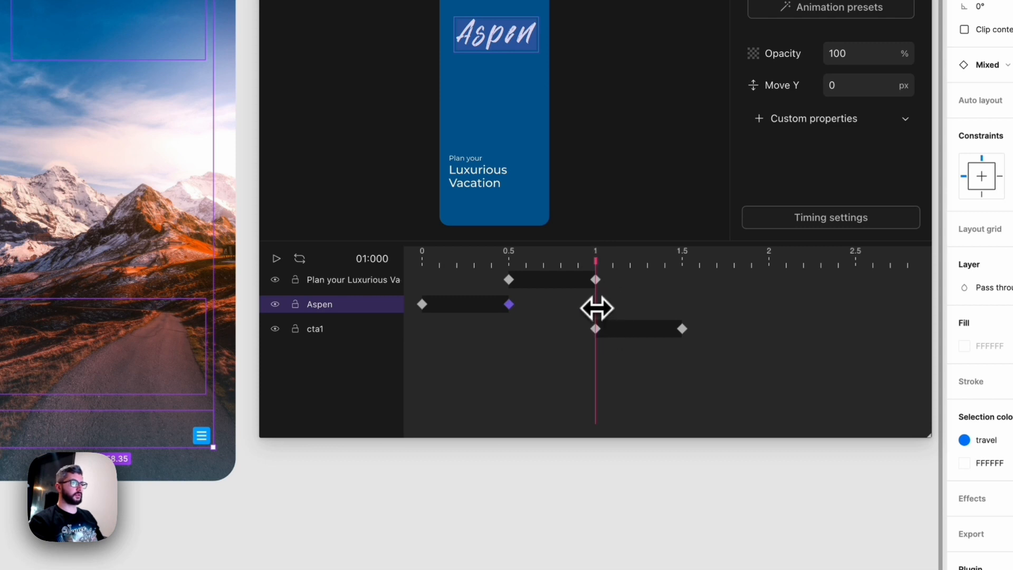
left_click(597, 308)
left_click(605, 317)
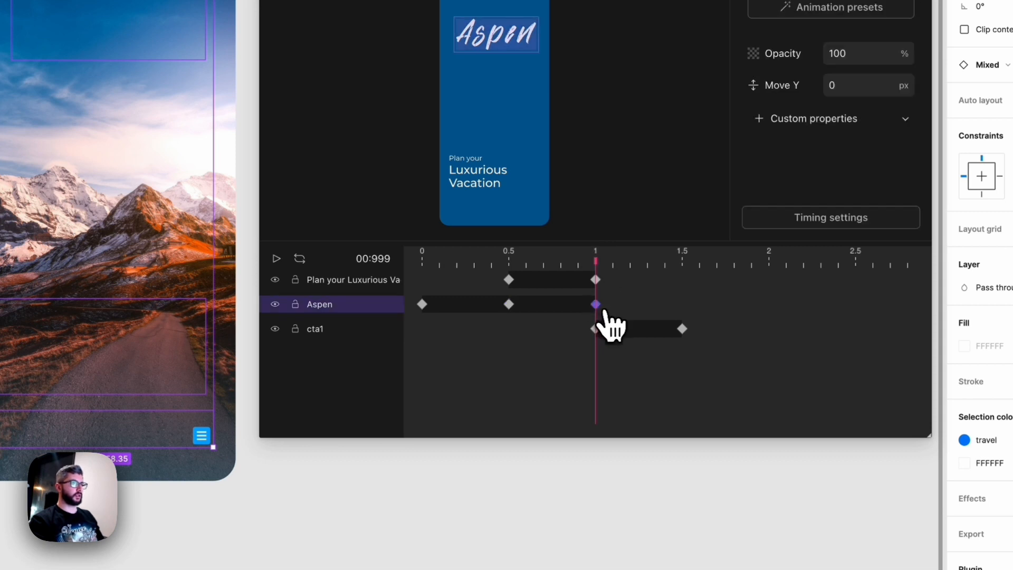
left_click(661, 304)
left_click(712, 304)
left_click(769, 304)
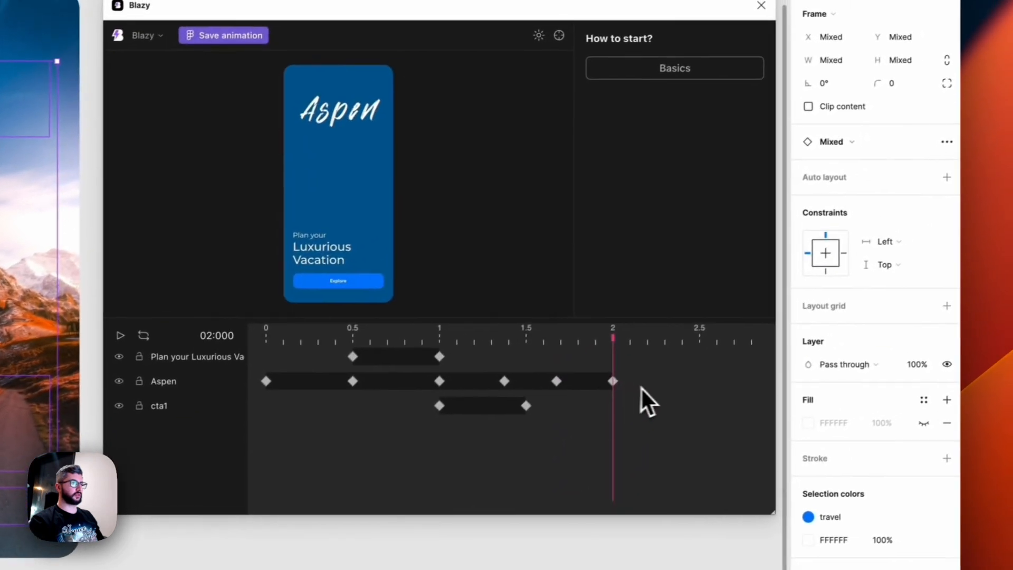
left_click(811, 304)
left_click(697, 389)
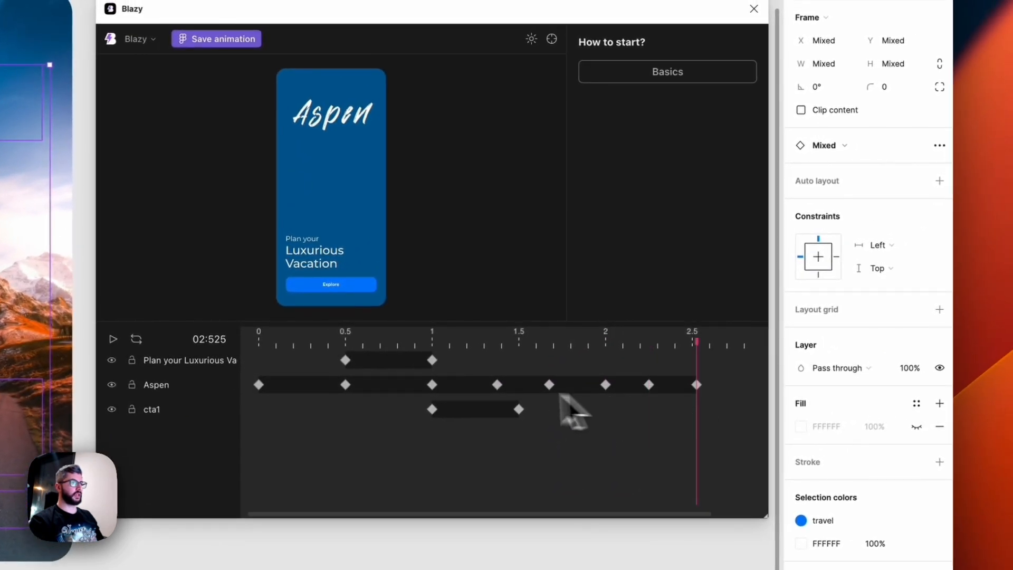
Select the Aspen keyframe near 1.7 seconds, view its available custom properties and scrub the timeline to about 2.4 seconds
left_click(512, 386)
left_click(549, 385)
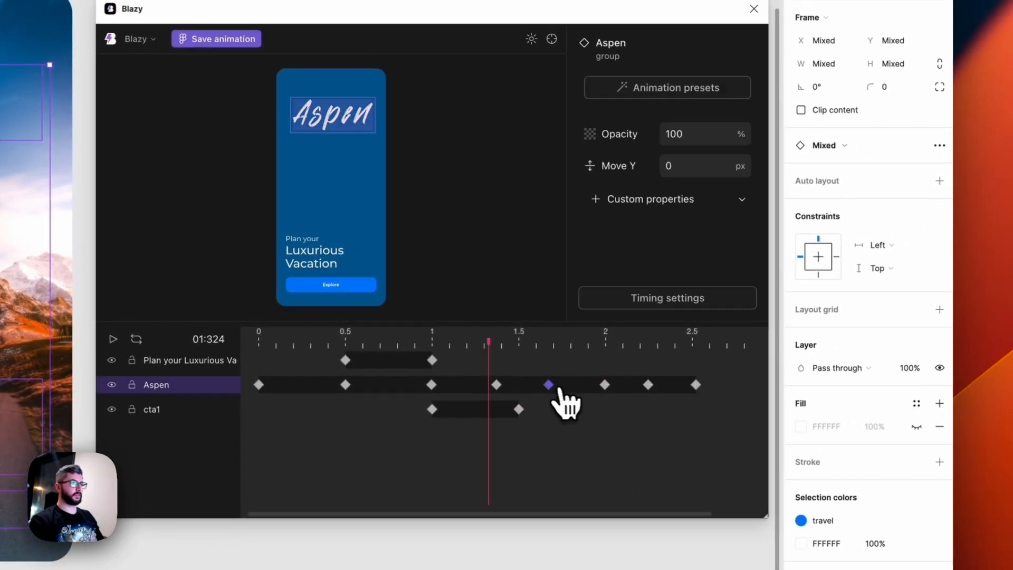
left_click(668, 208)
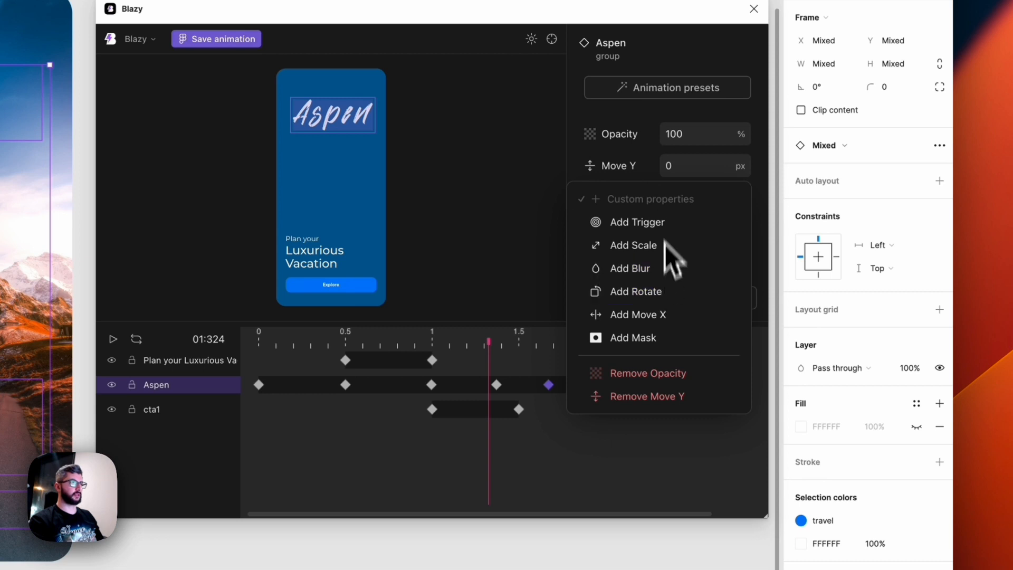
left_click(640, 171)
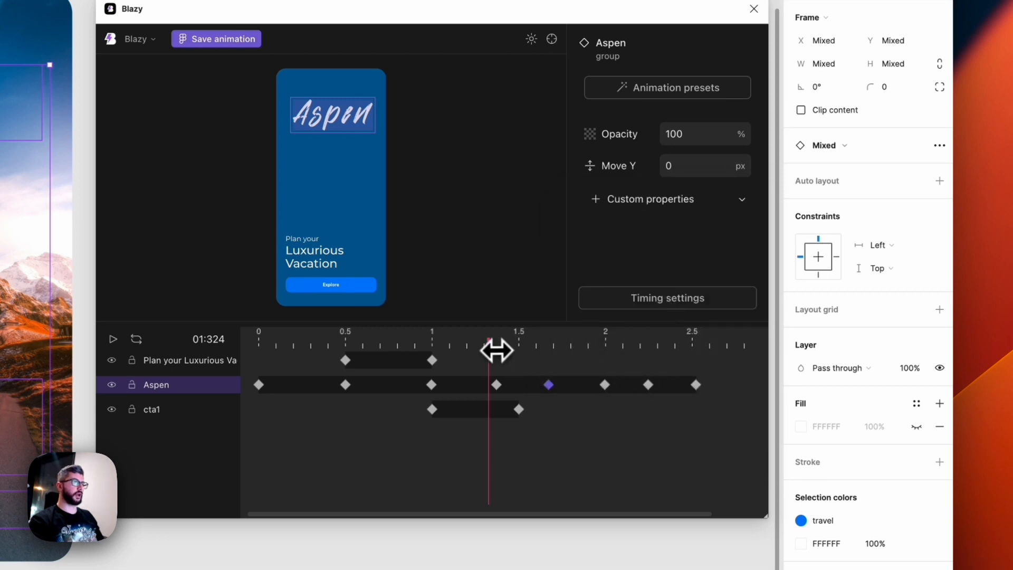
left_click_drag(496, 351, 670, 331)
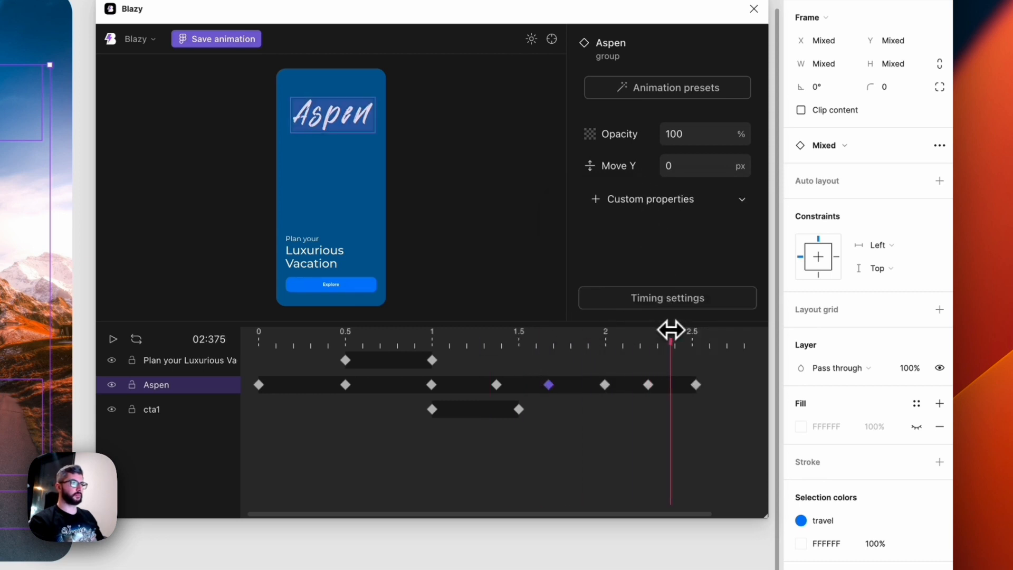
Select the Aspen layer's last four keyframes, from about 1.7 to 2.5 seconds, and delete them
left_click(713, 396)
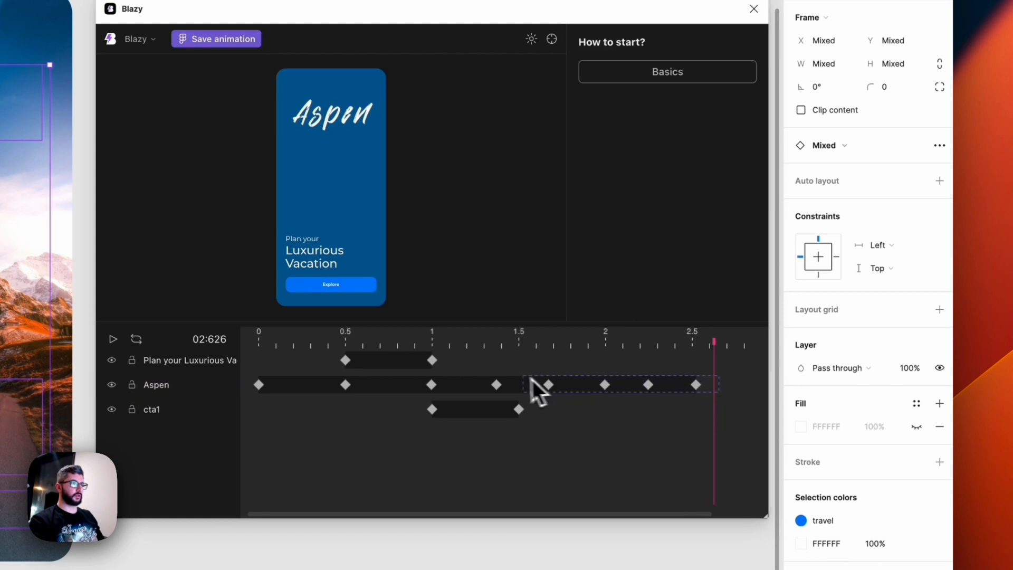
left_click_drag(531, 378, 527, 381)
left_click(696, 385)
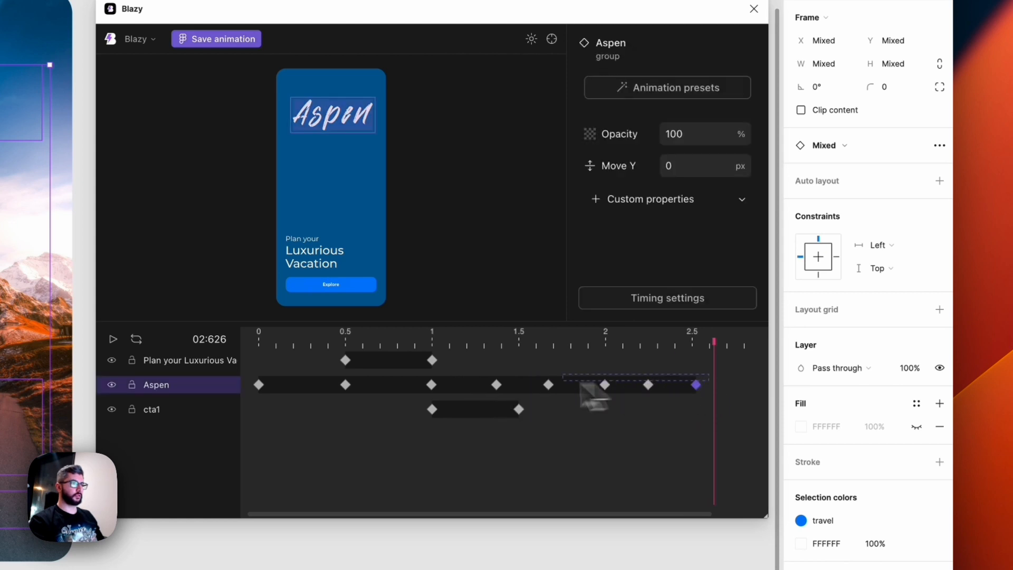
right_click(548, 390)
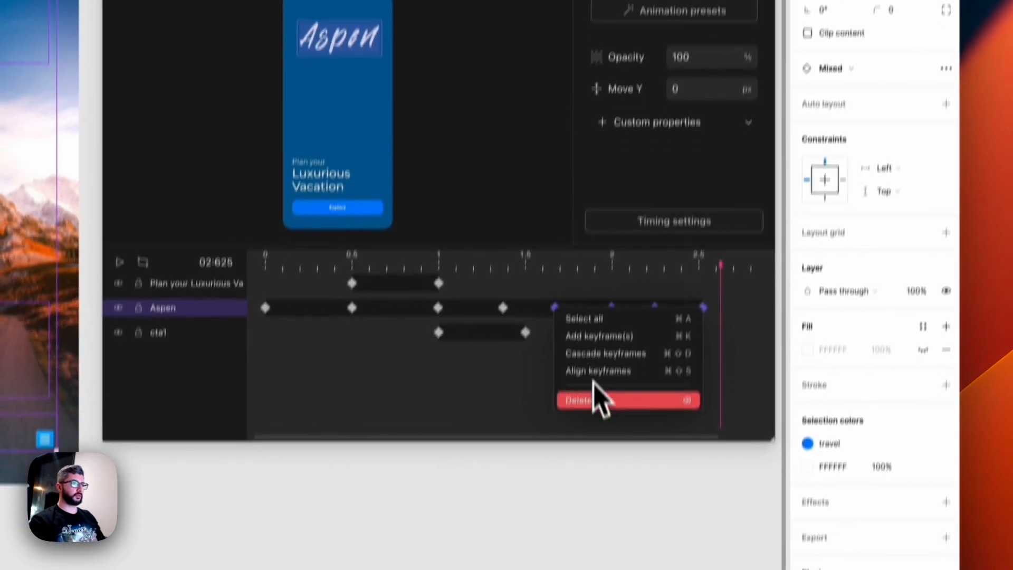
key("Escape")
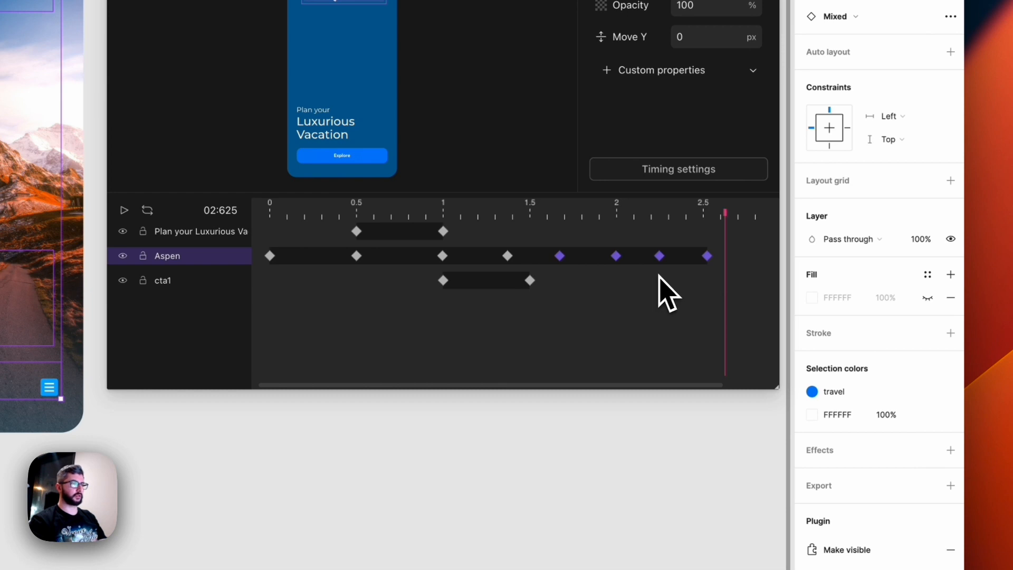
key("Delete")
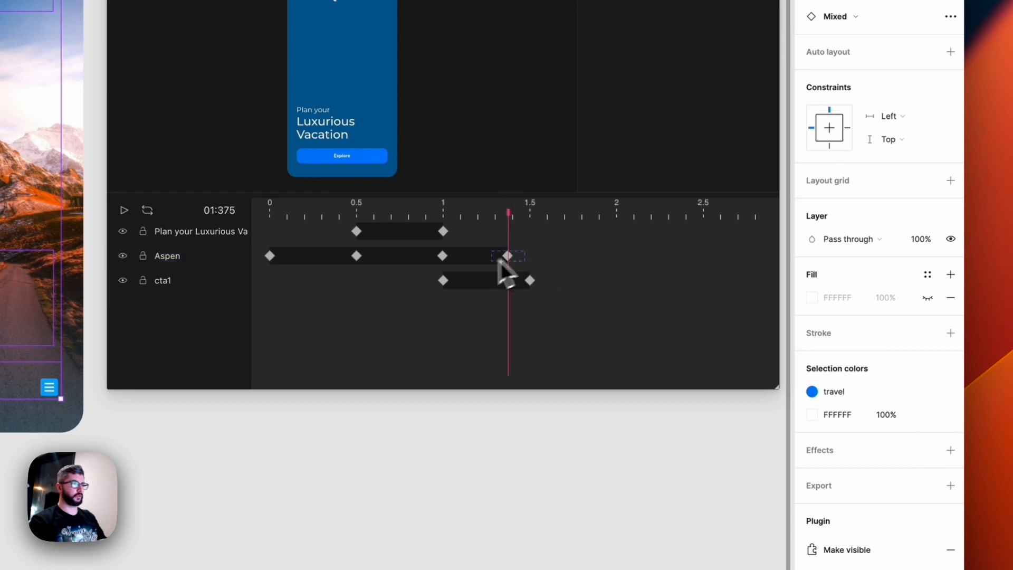
Place the playhead at 1 second, then undo and redo the deletion of the Aspen keyframe near 1.4 seconds
left_click(443, 209)
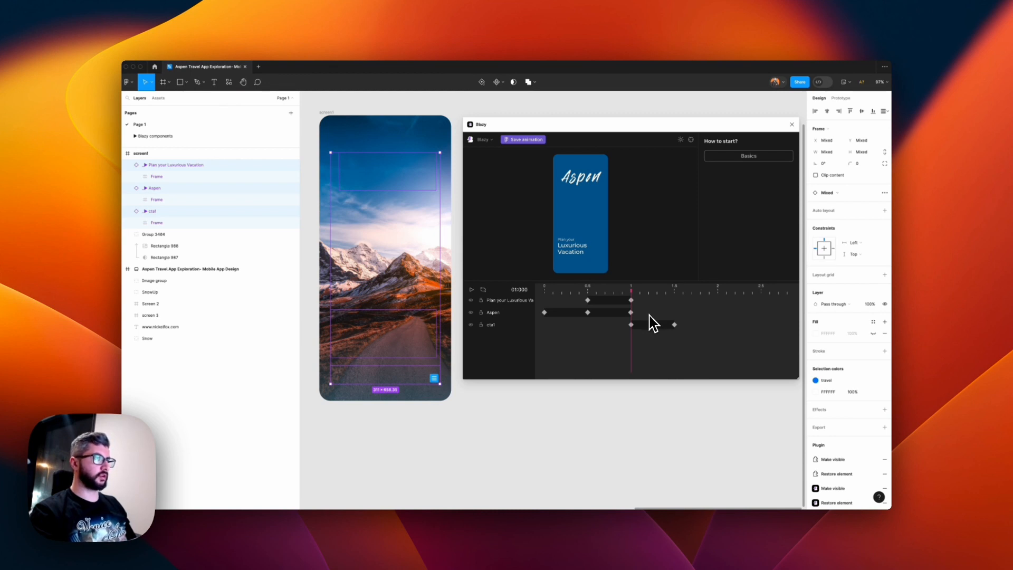
key("super+z")
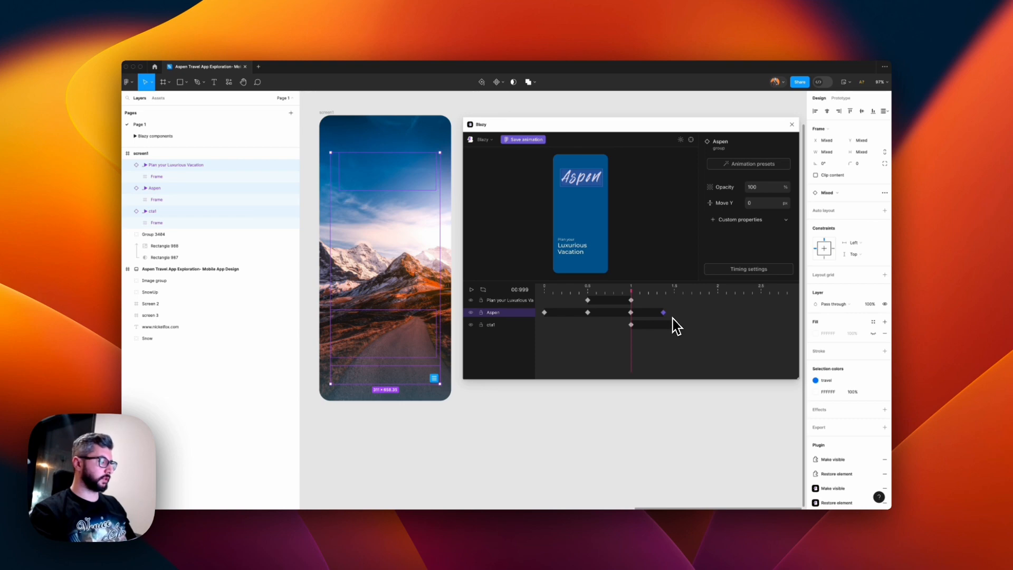
key("super+shift+z")
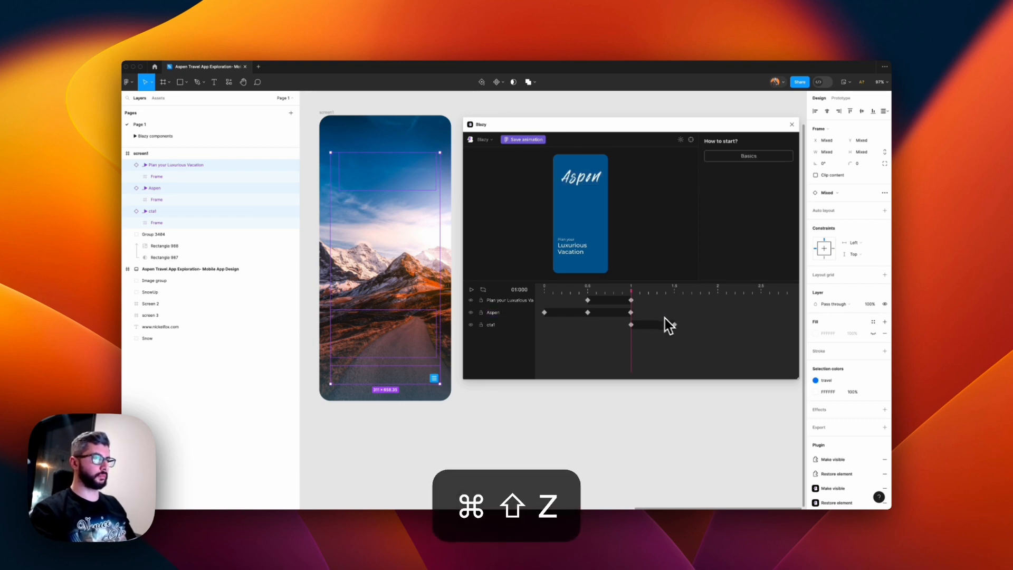
Scrub the timeline from 0 to about 0.64 seconds and delete the Aspen layer's keyframe at 1 second
left_click_drag(631, 290, 539, 292)
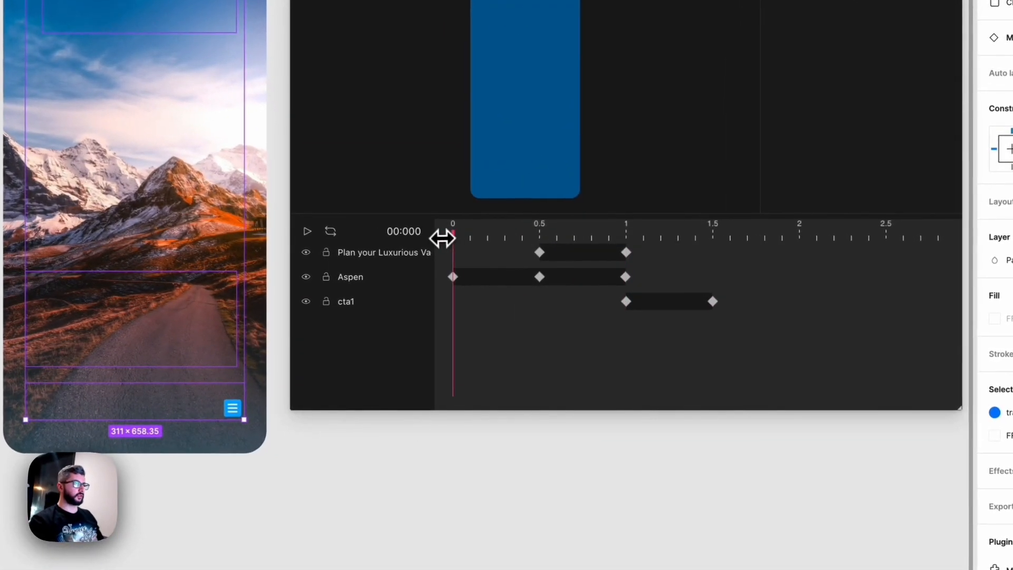
left_click_drag(443, 239, 564, 264)
left_click(603, 282)
key("Delete")
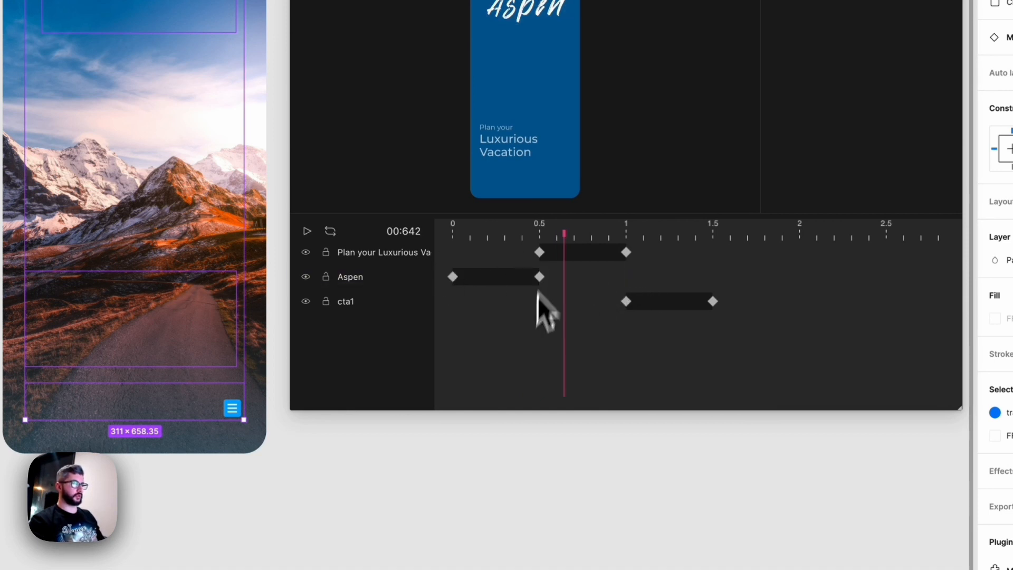
Set the playhead to 0.4 seconds and try shifting the Aspen animation block along its track
left_click_drag(533, 233, 521, 228)
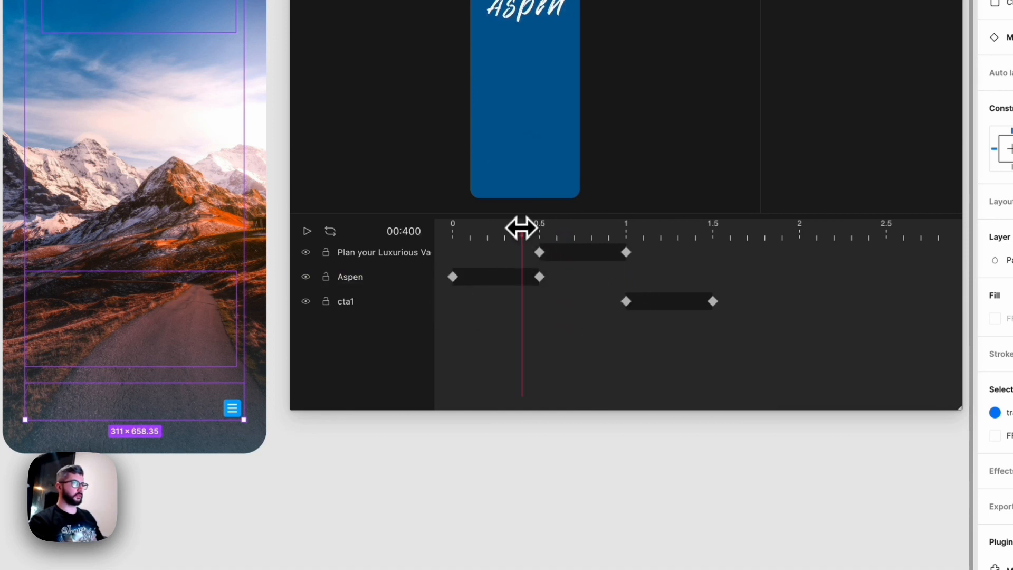
left_click(483, 280)
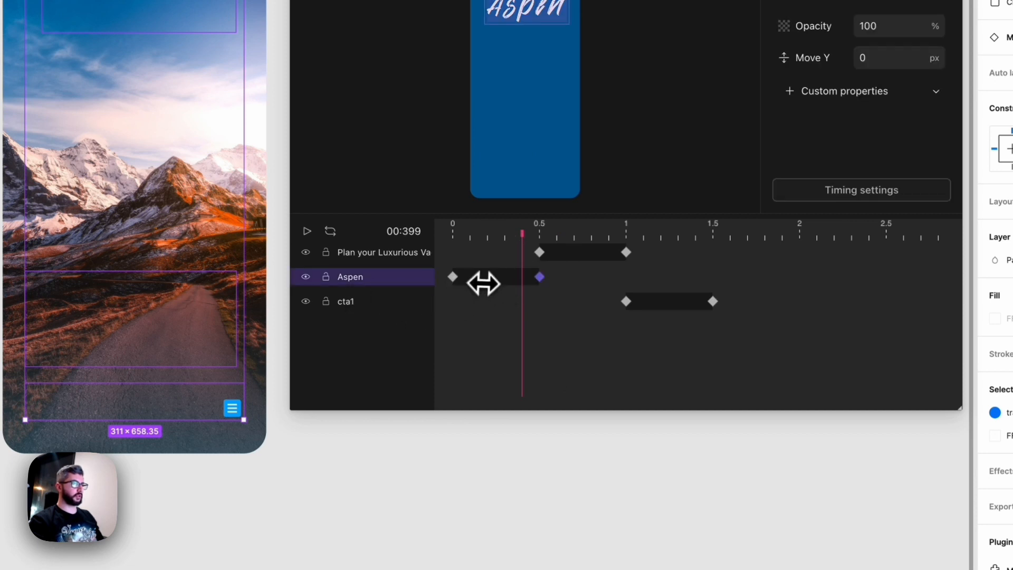
mouse_move(484, 284)
left_mouse_down()
mouse_move(644, 280)
mouse_move(493, 280)
left_mouse_up()
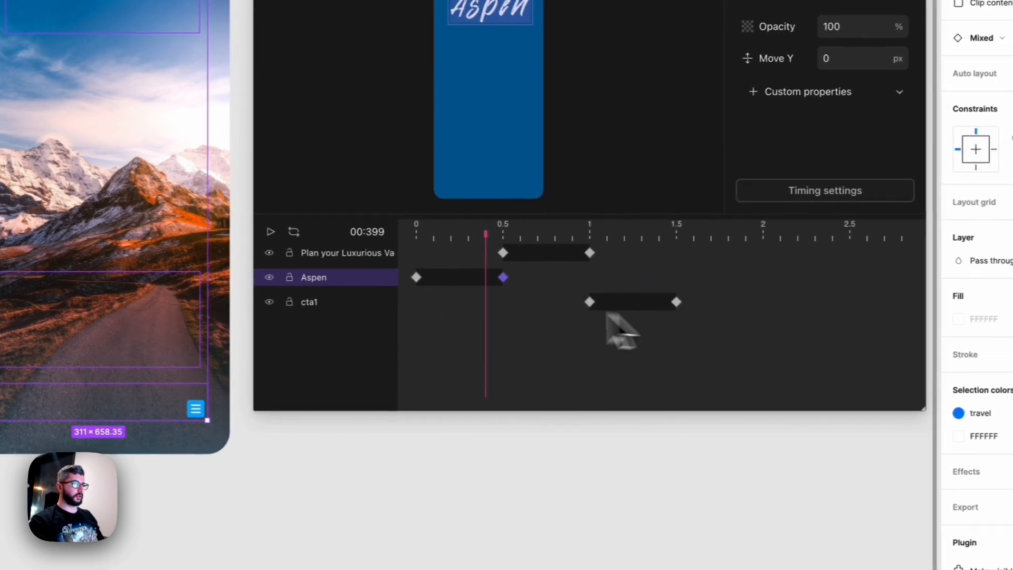
Select all keyframes of the three layers, clear the selection and select only the Aspen layer's keyframes
key("super+a")
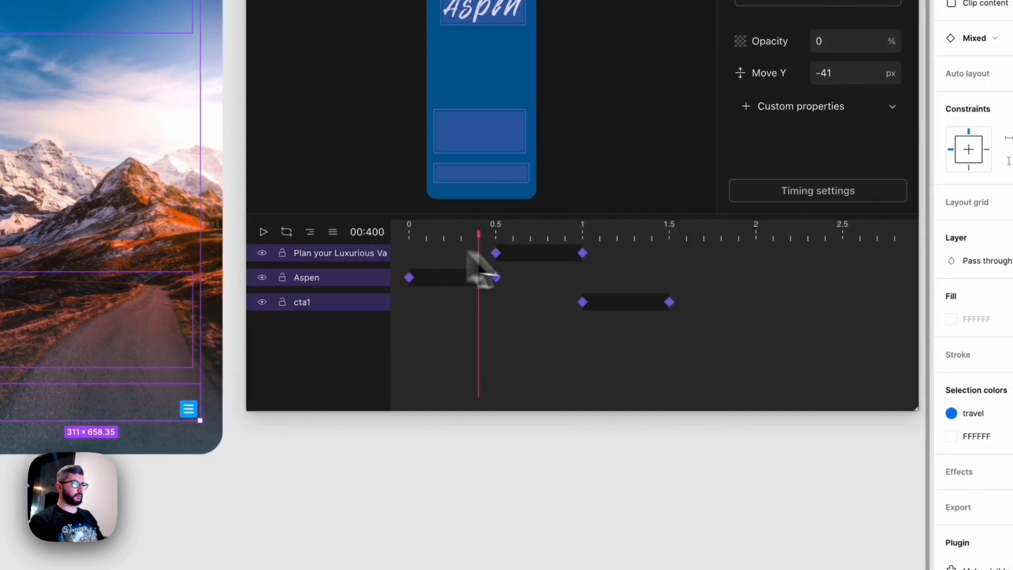
mouse_move(410, 282)
left_mouse_down()
mouse_move(539, 289)
mouse_move(393, 283)
left_mouse_up()
left_click(477, 305)
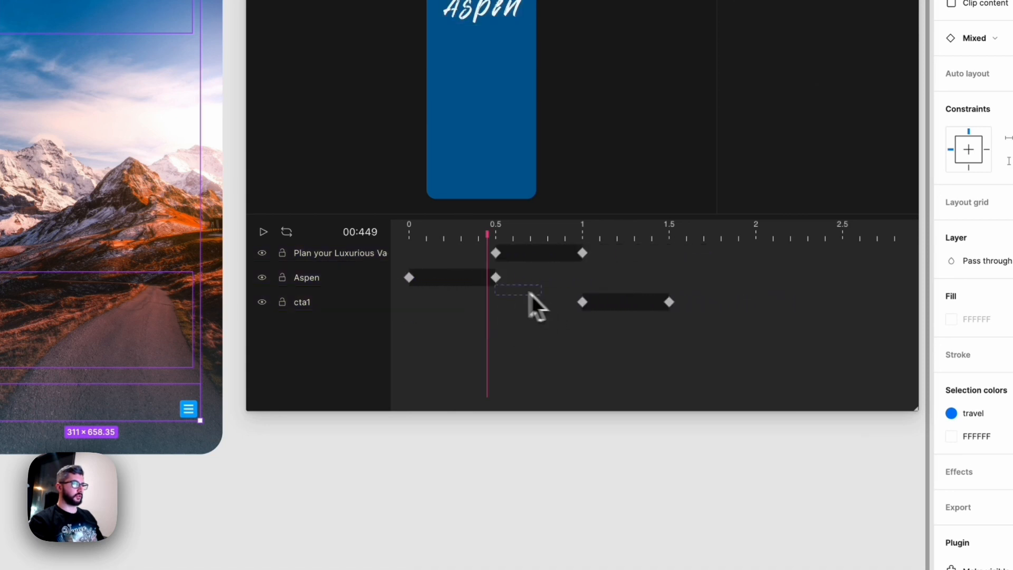
left_click(374, 270)
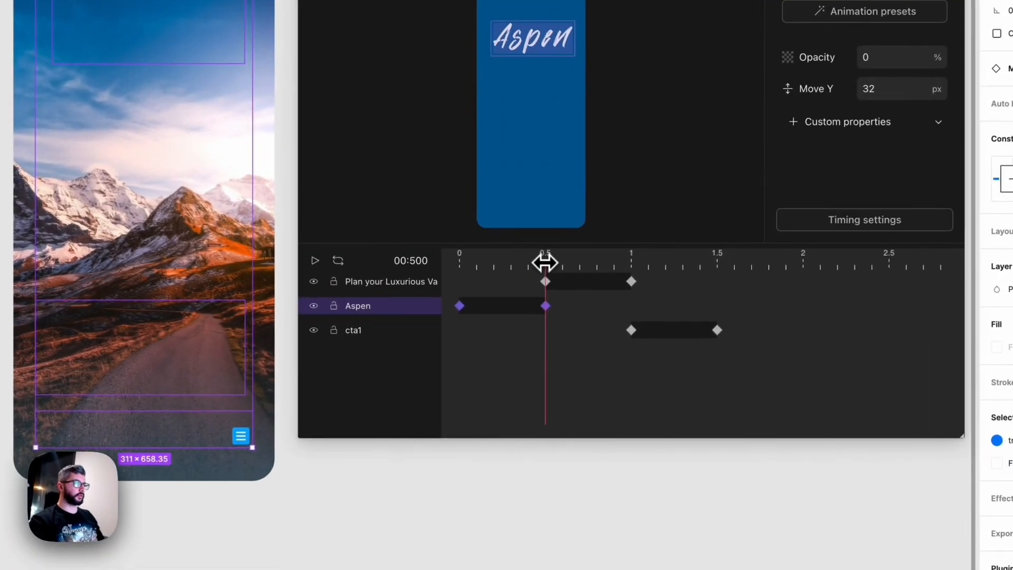
Scrub to about 0.6 seconds and lengthen the Aspen animation by moving its end keyframe to 1 second
left_click_drag(584, 294, 543, 294)
left_click_drag(457, 270, 562, 268)
left_click(561, 320)
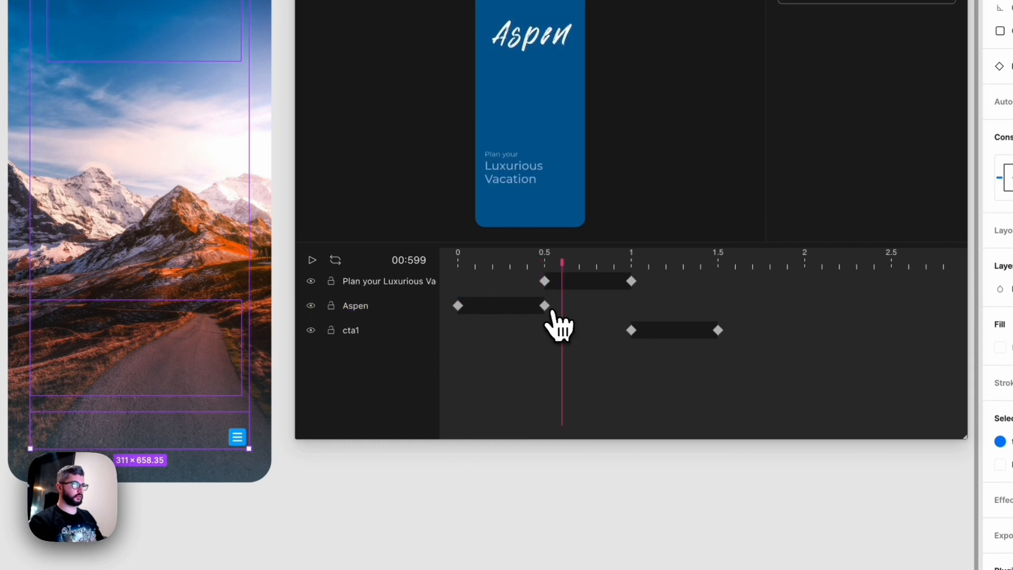
left_click_drag(552, 311, 632, 307)
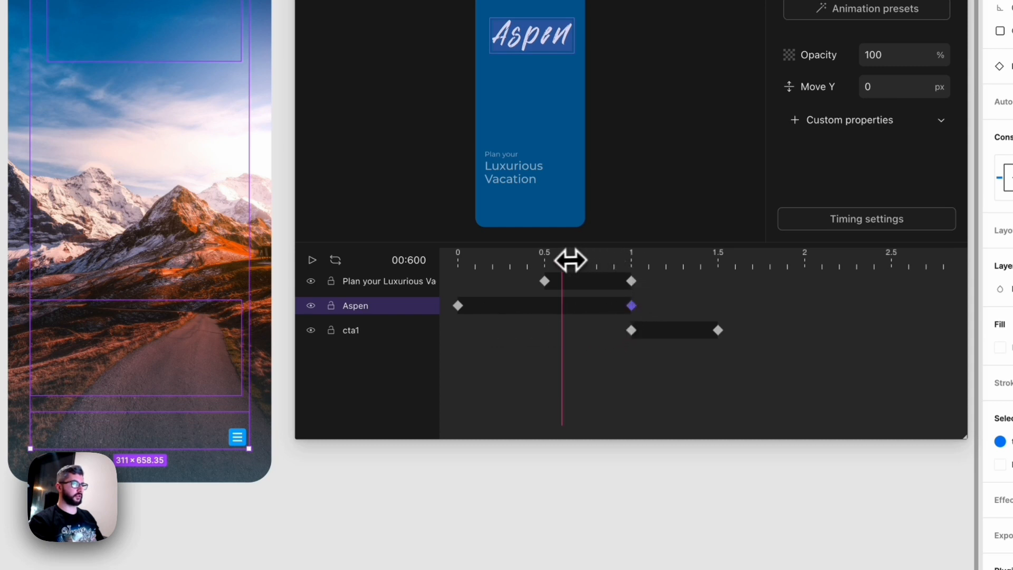
Return the playhead to 0 seconds and play the animation to preview the longer Aspen motion
left_click_drag(569, 260, 448, 253)
key("space")
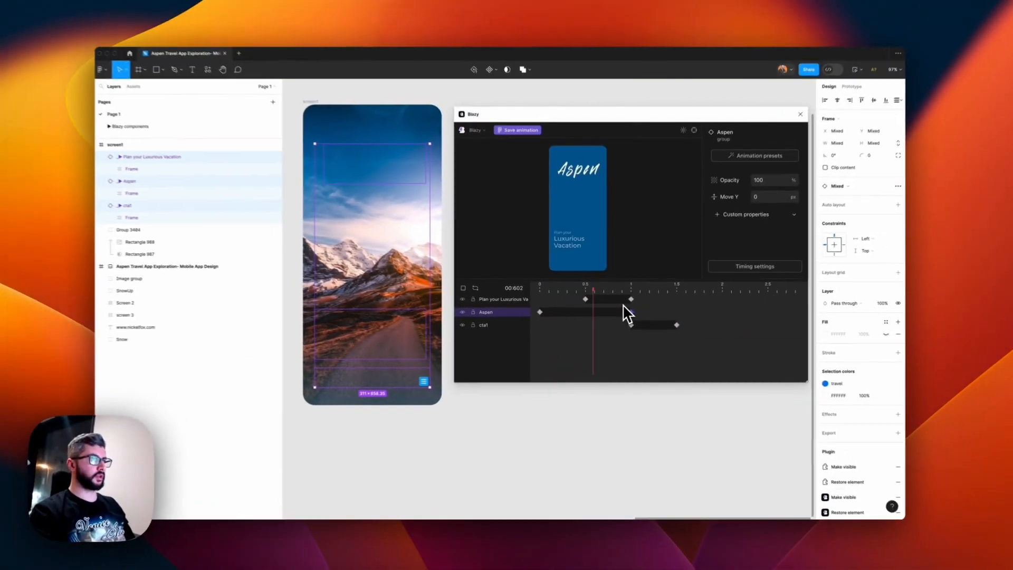
key("space")
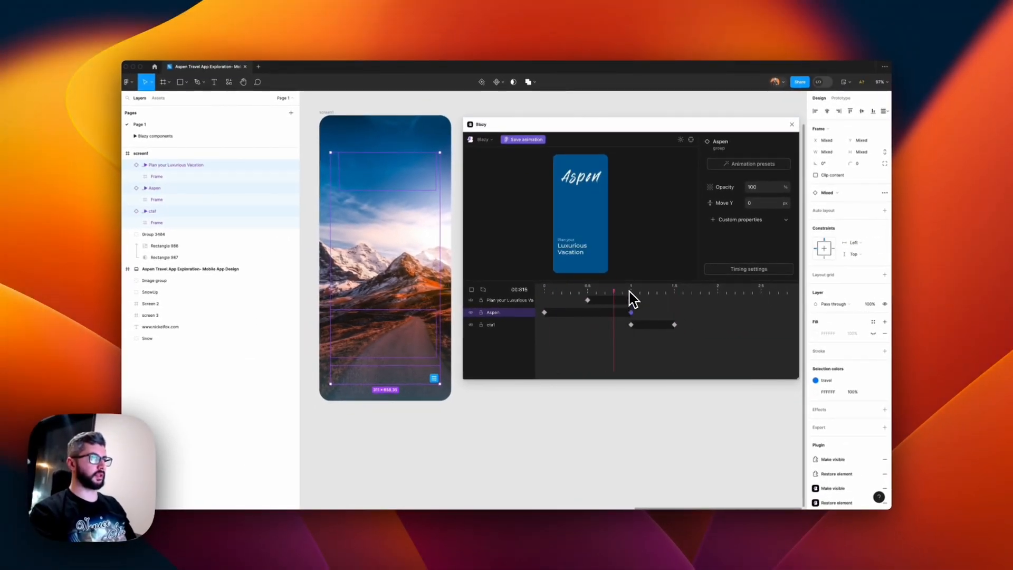
Set the playhead to 1 second, move the cta1 animation block to run from 0.5 to 1 second and preview it
left_click(633, 288)
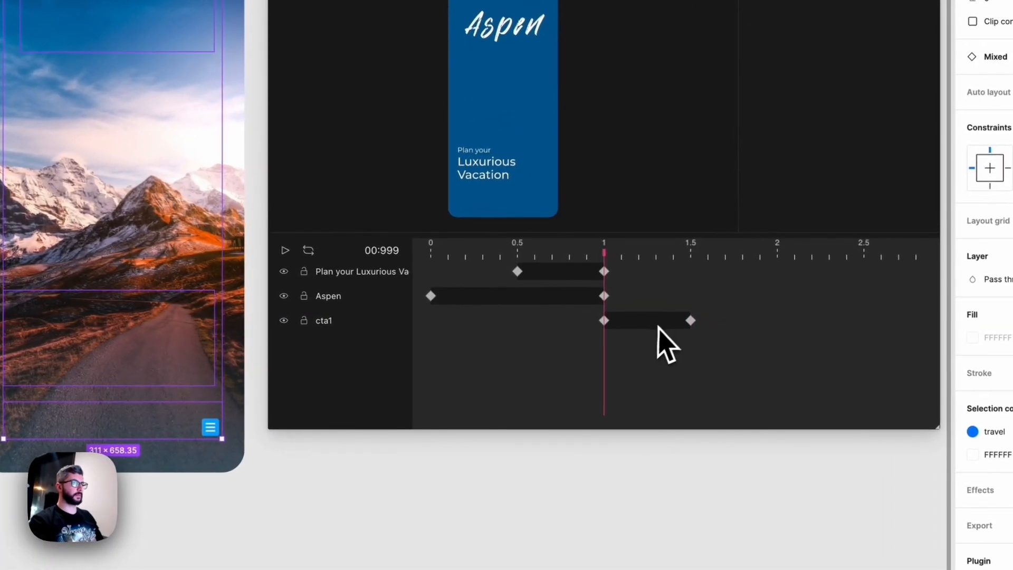
left_click_drag(658, 327, 622, 324)
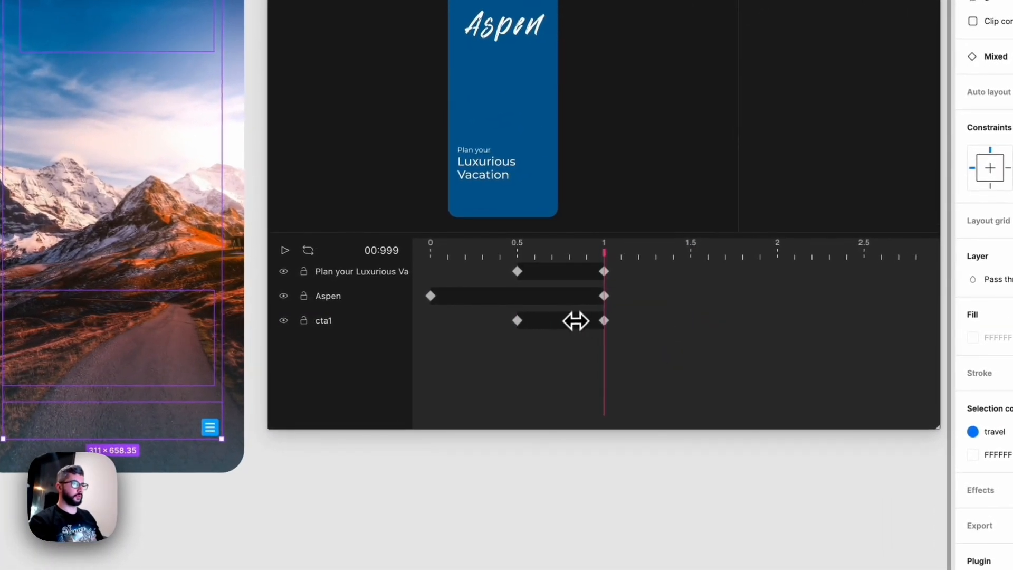
key("space")
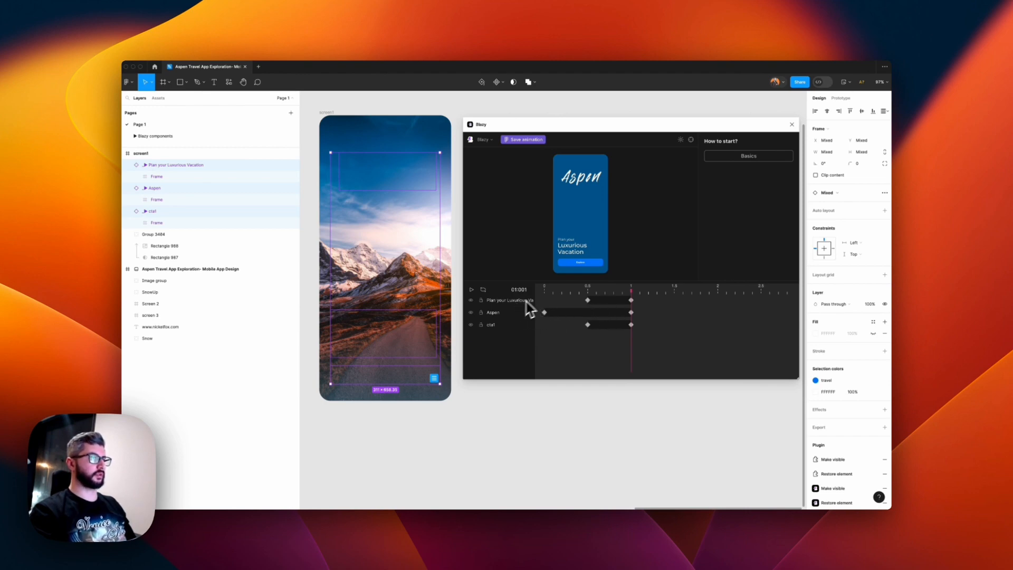
Shift the Plan your Luxurious Vacation animation block to run from about 0.6 to 1.1 seconds
left_click(498, 302)
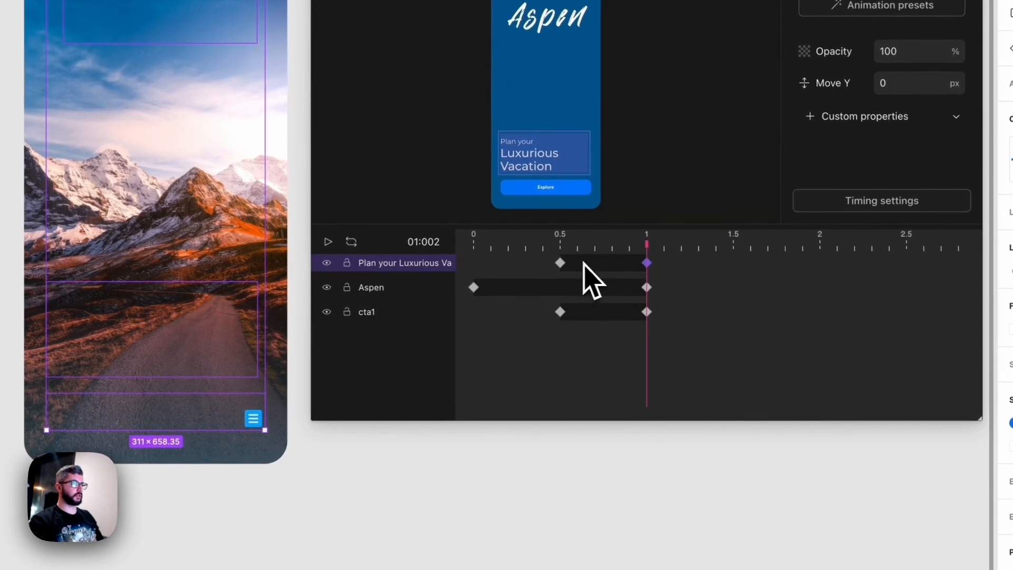
left_click_drag(602, 263, 559, 268)
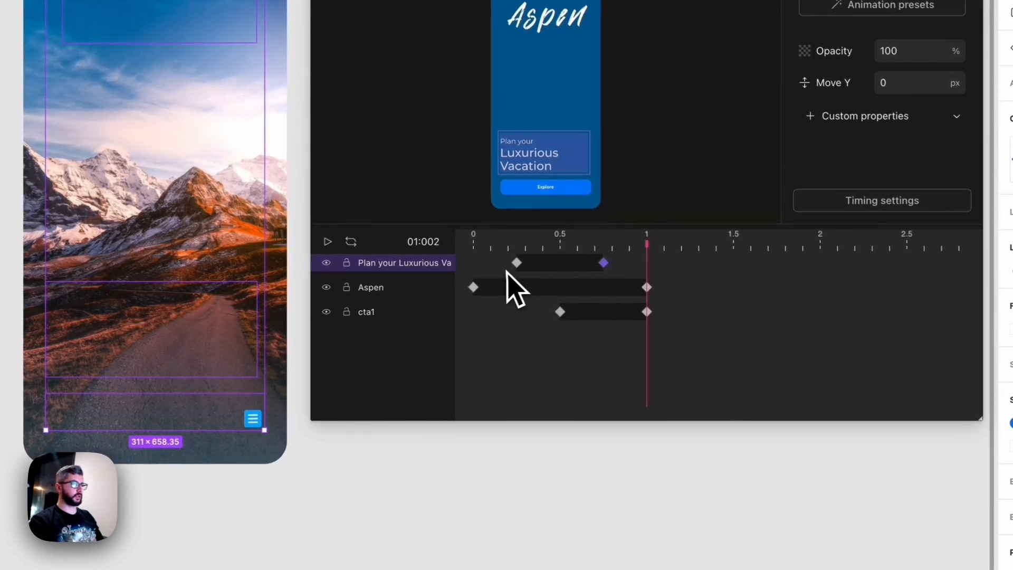
left_click(517, 247)
left_click(606, 247)
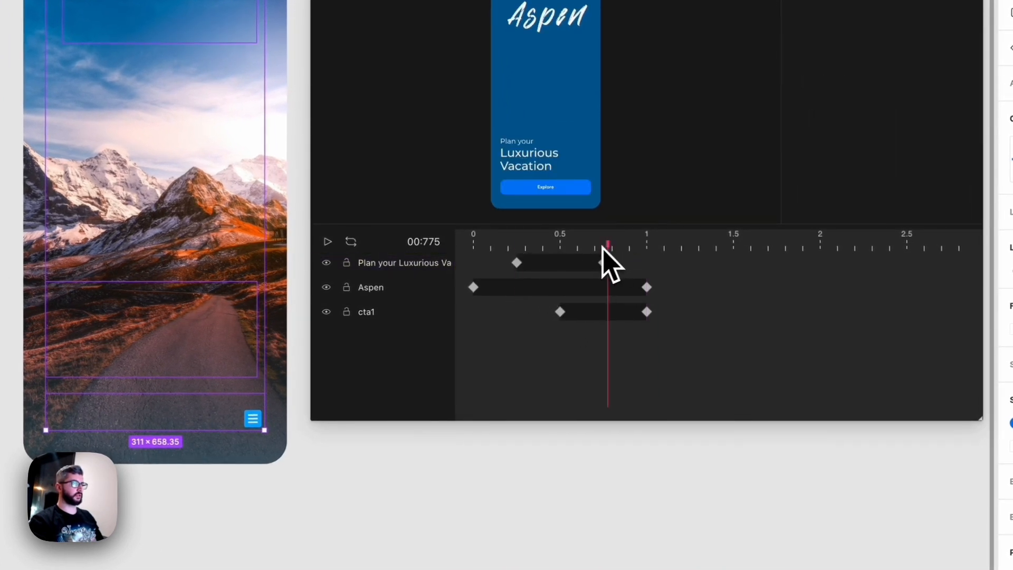
left_click_drag(562, 266, 625, 265)
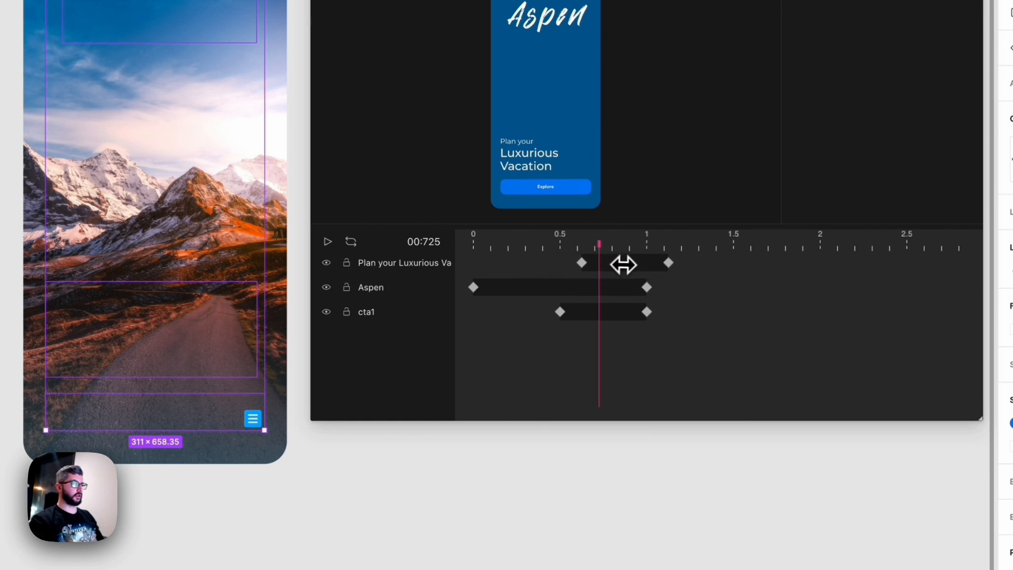
Shift the cta1 animation block to run from about 0.9 to 1.4 seconds and preview the sequence from 0 seconds
left_click_drag(606, 312, 678, 314)
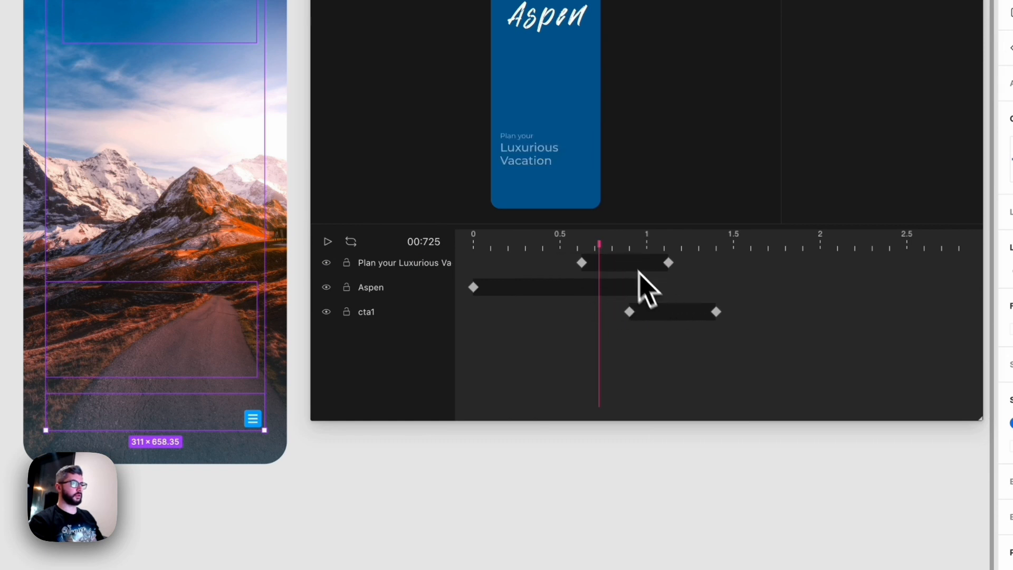
left_click_drag(605, 249, 473, 245)
key("space")
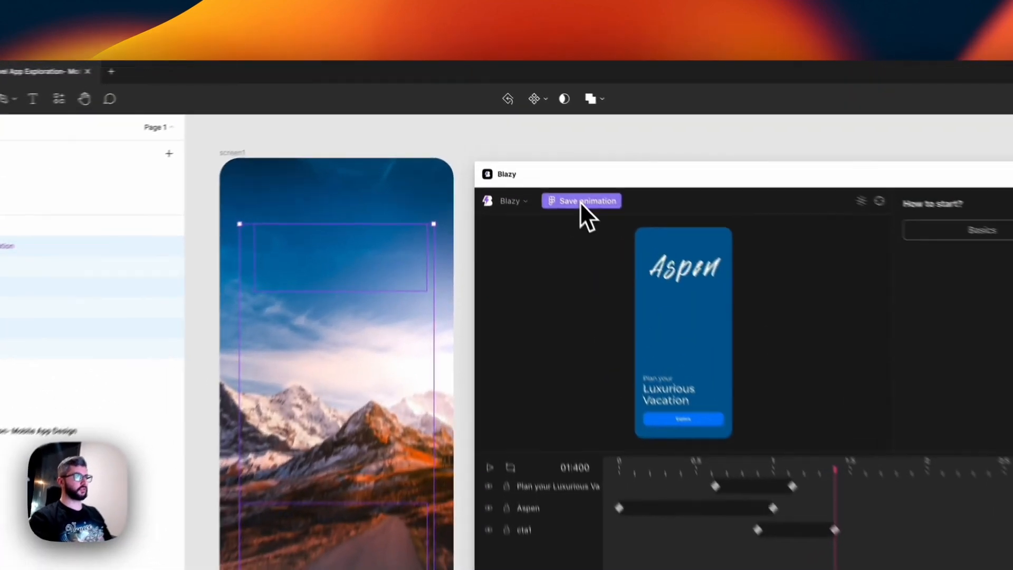
Save the animation, select the screen1 frame, check the result in the prototype preview and close the preview
left_click(527, 141)
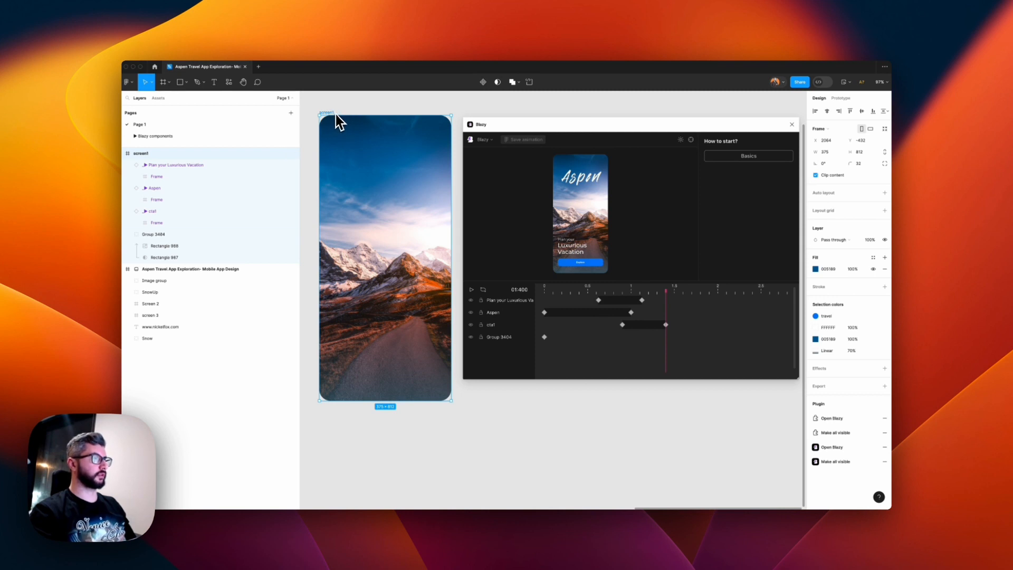
left_click(335, 114)
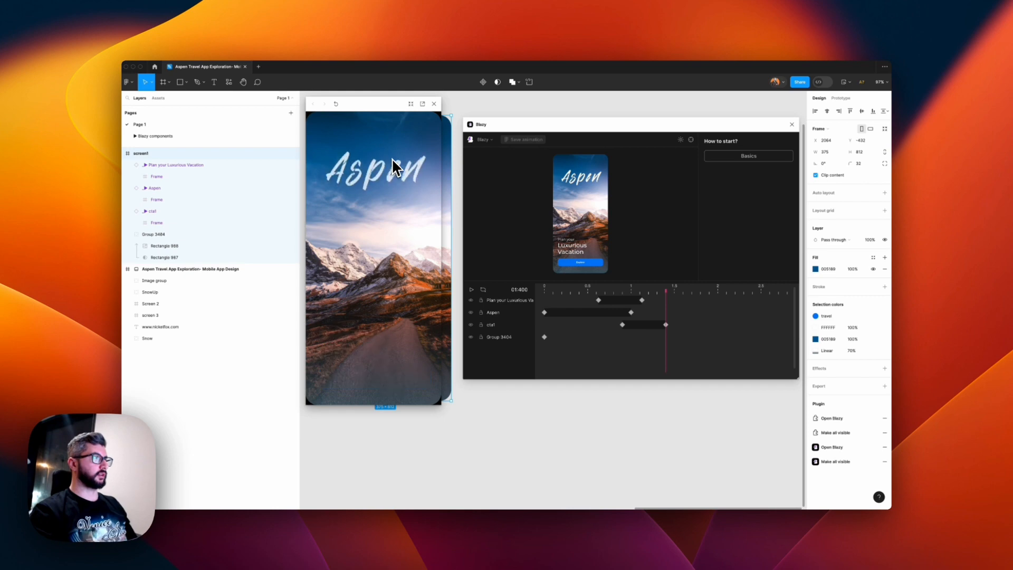
left_click(434, 104)
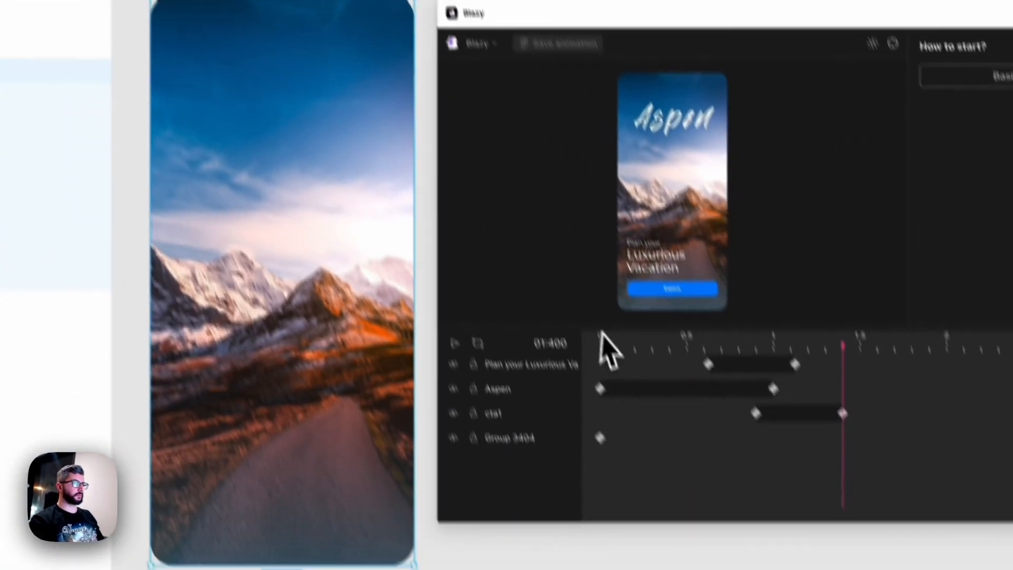
Return the playhead to 0 seconds and scrub to about 0.6 seconds to review the whole screen's animation
left_click(672, 511)
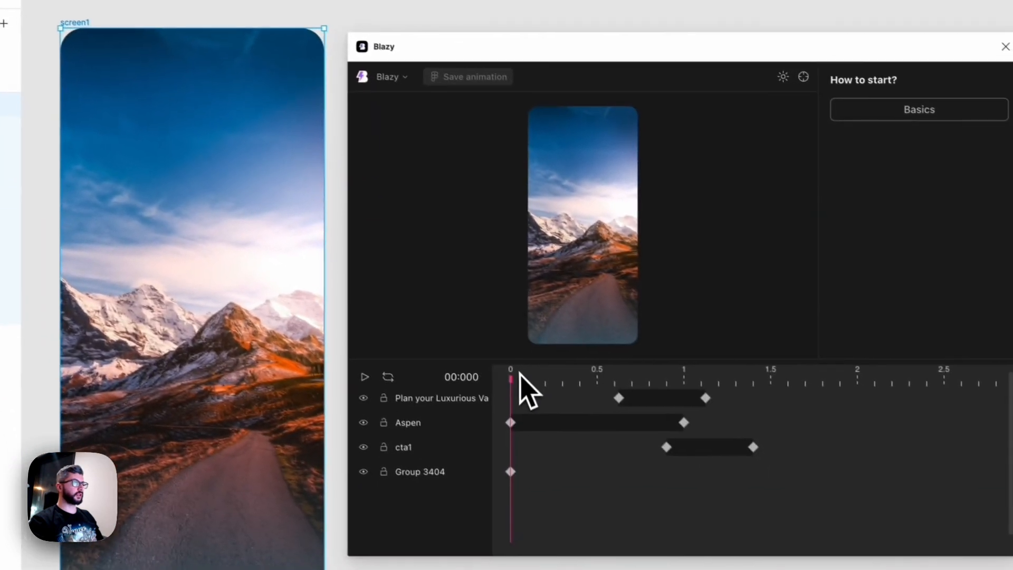
mouse_move(504, 374)
left_mouse_down()
mouse_move(672, 368)
mouse_move(441, 373)
mouse_move(661, 373)
mouse_move(491, 373)
left_mouse_up()
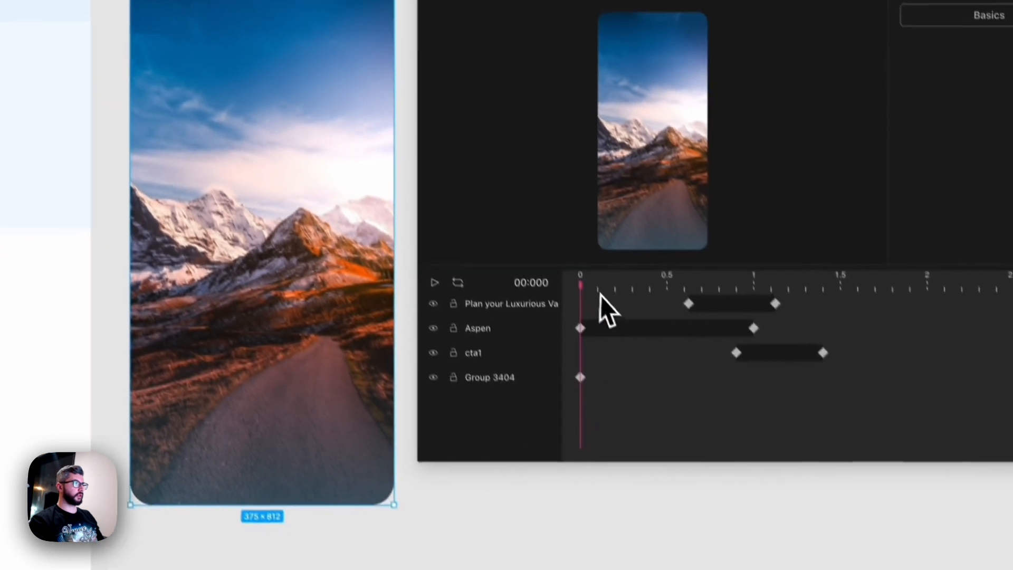
left_click_drag(600, 295, 687, 282)
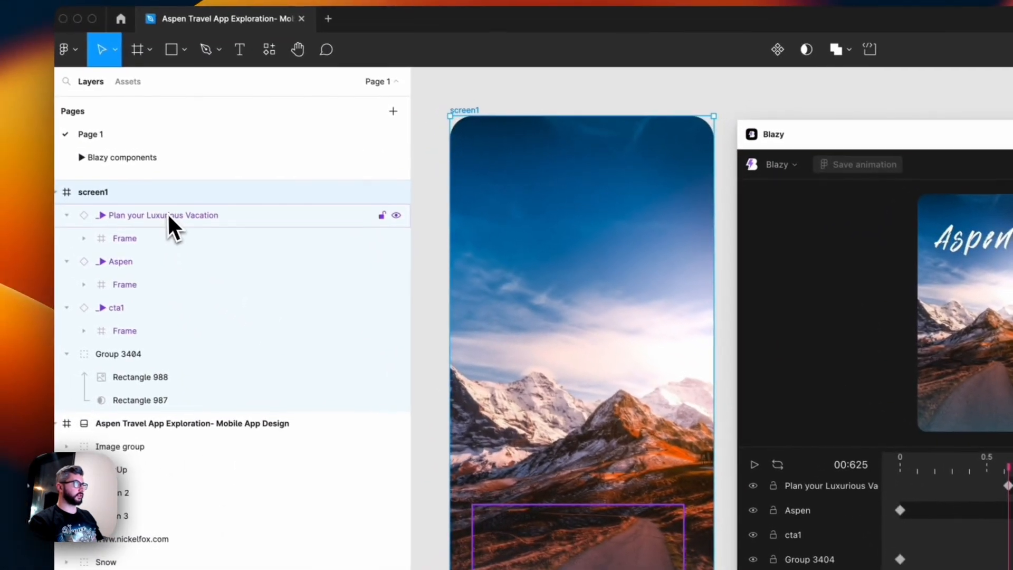
Select only the Plan your Luxurious Vacation, Aspen and cta1 layers, scrub through their animation and return to 0 seconds
left_click(167, 213)
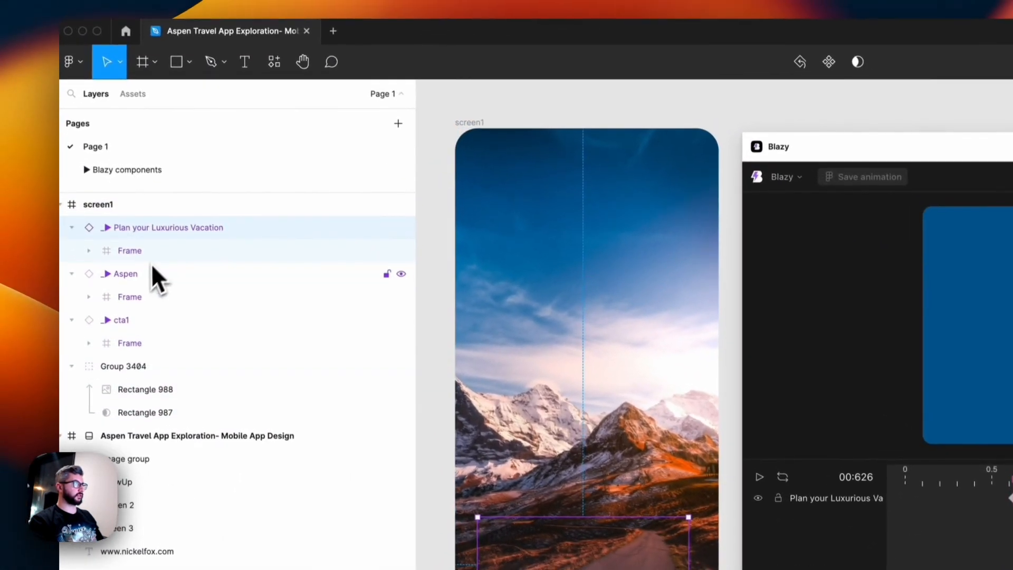
left_click(151, 263, "shift")
left_click(153, 326)
left_click(164, 280, "shift")
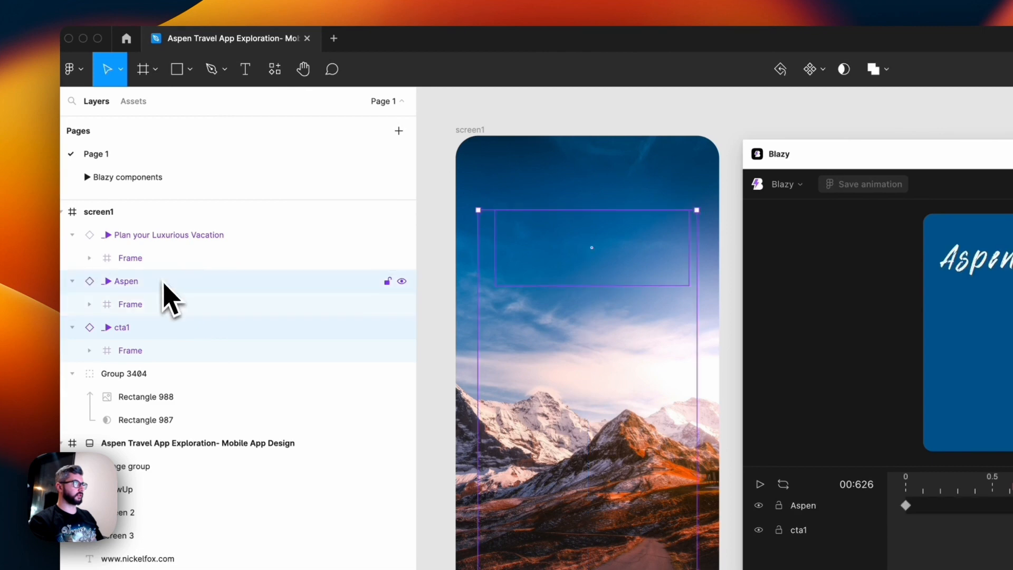
left_click(159, 235, "shift")
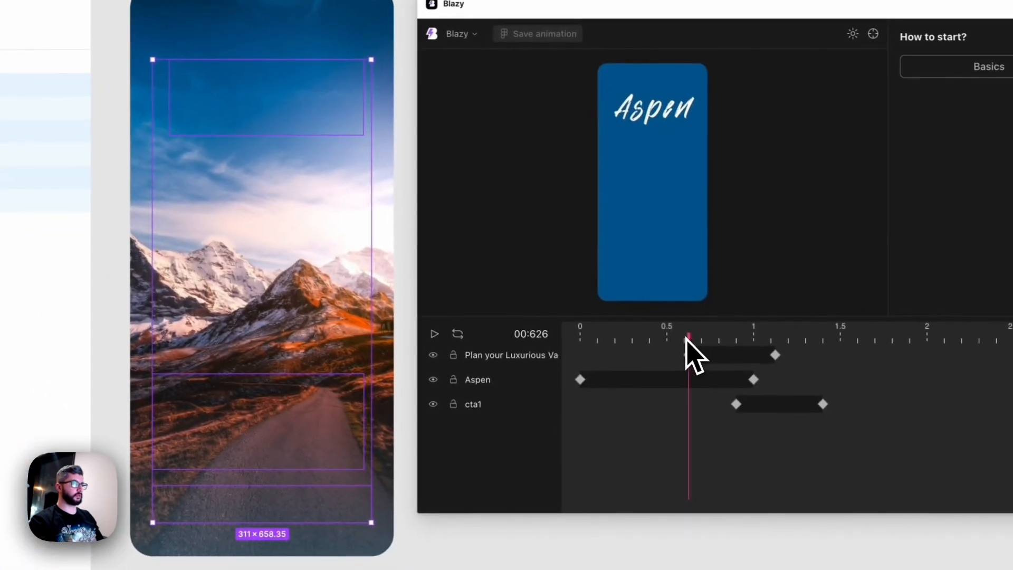
left_click_drag(699, 342, 809, 341)
left_click_drag(740, 319, 524, 319)
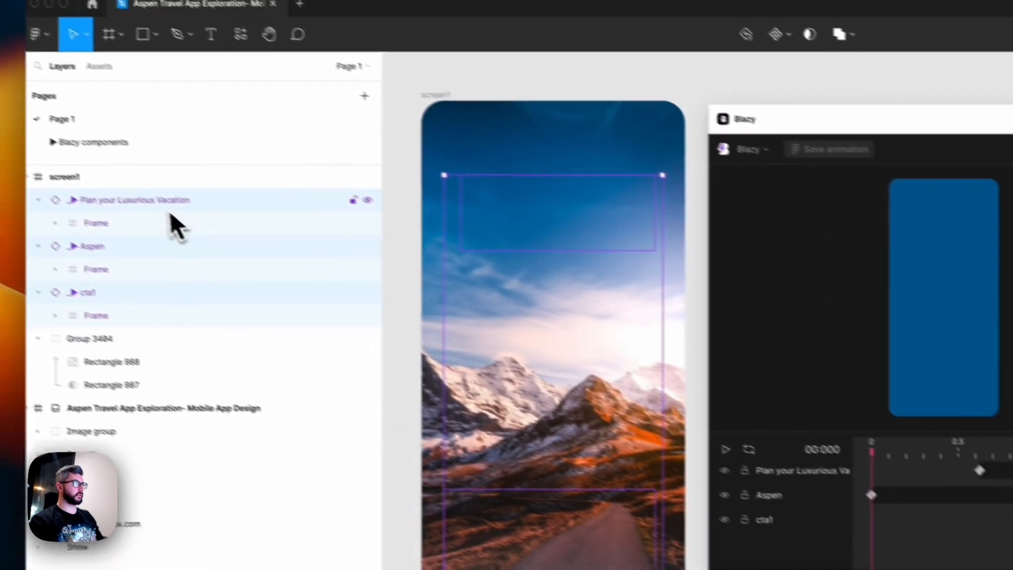
View the Plan your Luxurious Vacation layer alone on the timeline, show all three animated layers again and clear the selection
left_click(170, 211)
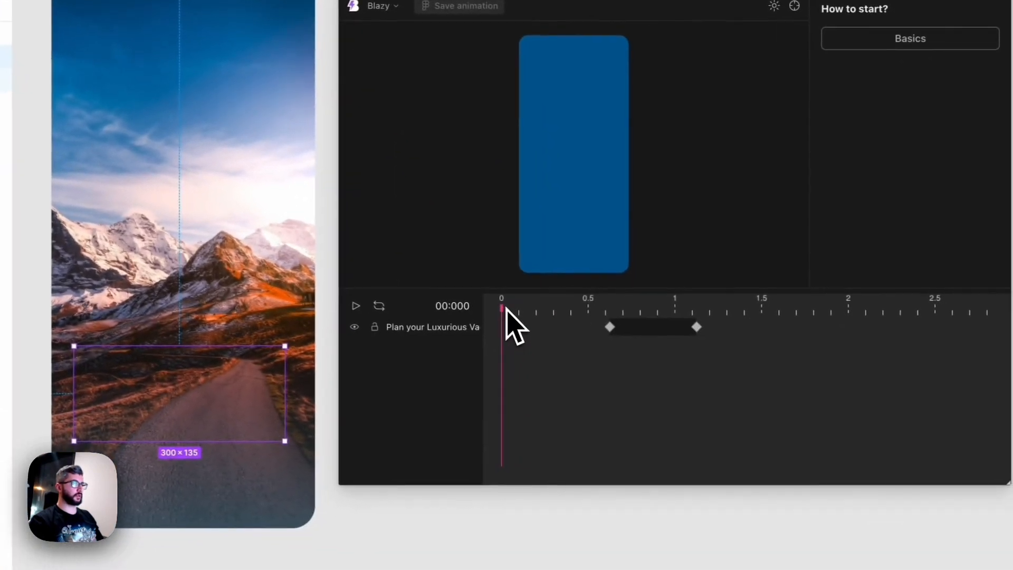
left_click_drag(510, 311, 479, 322)
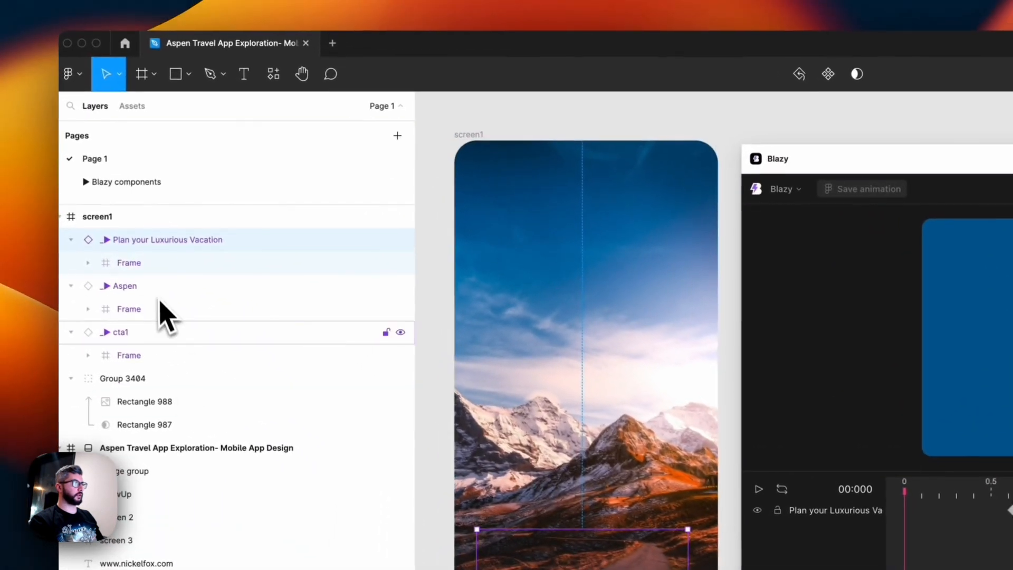
left_click(139, 334, "shift")
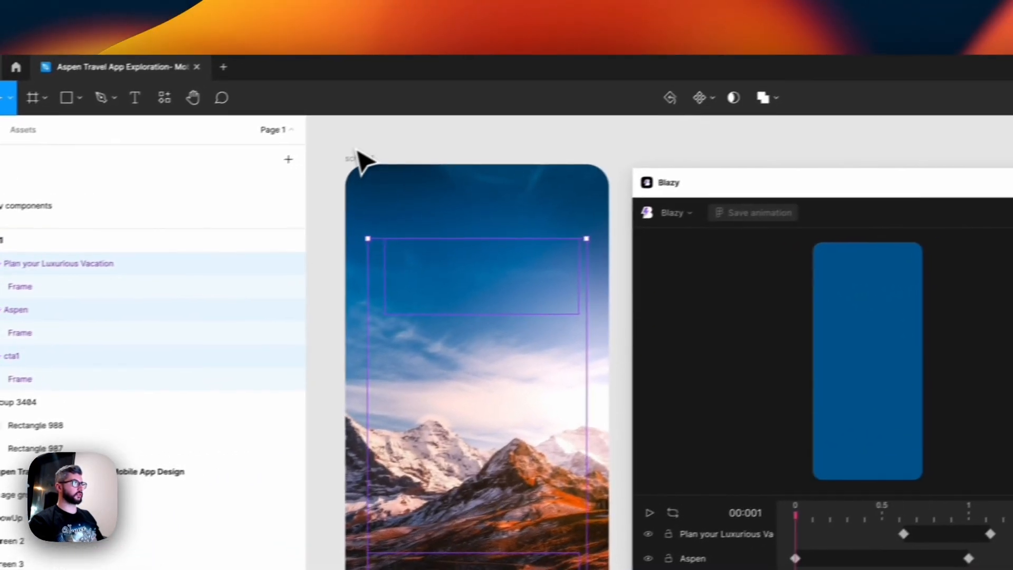
key("Escape")
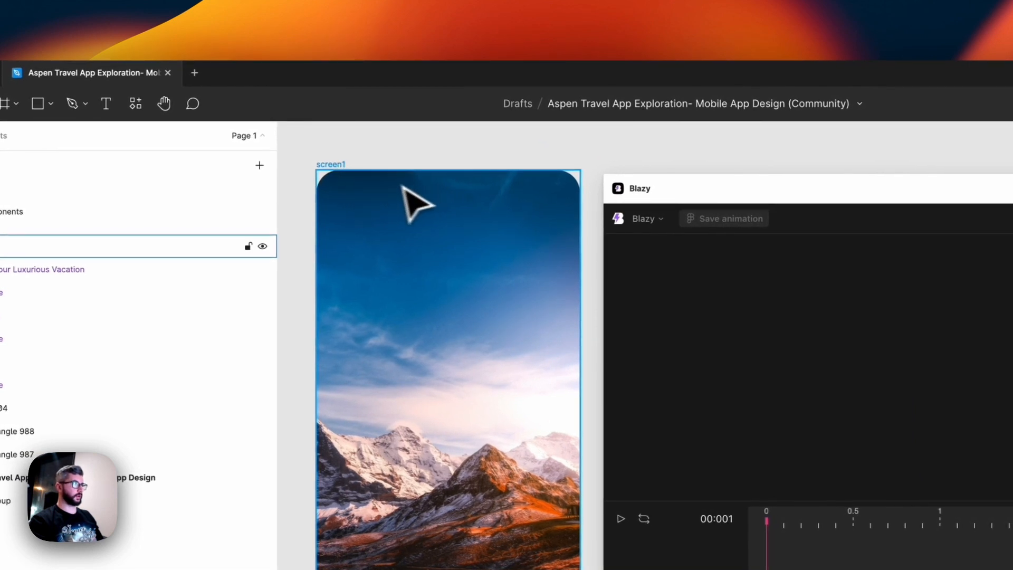
Select the screen1 frame and add a Scale custom property to the Group 3404 background at 0 seconds
left_click(349, 196)
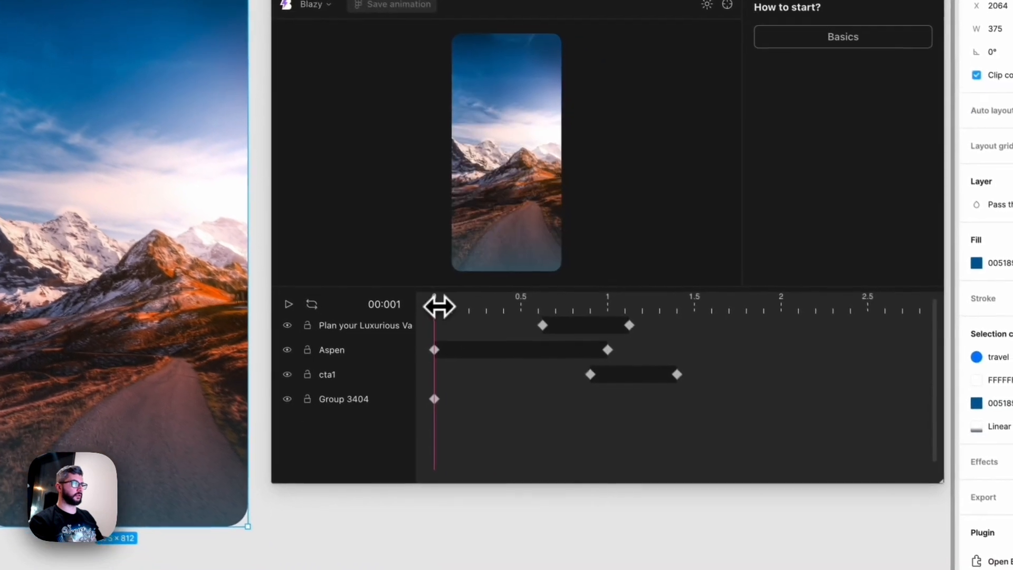
left_click_drag(439, 306, 399, 324)
left_click(395, 400)
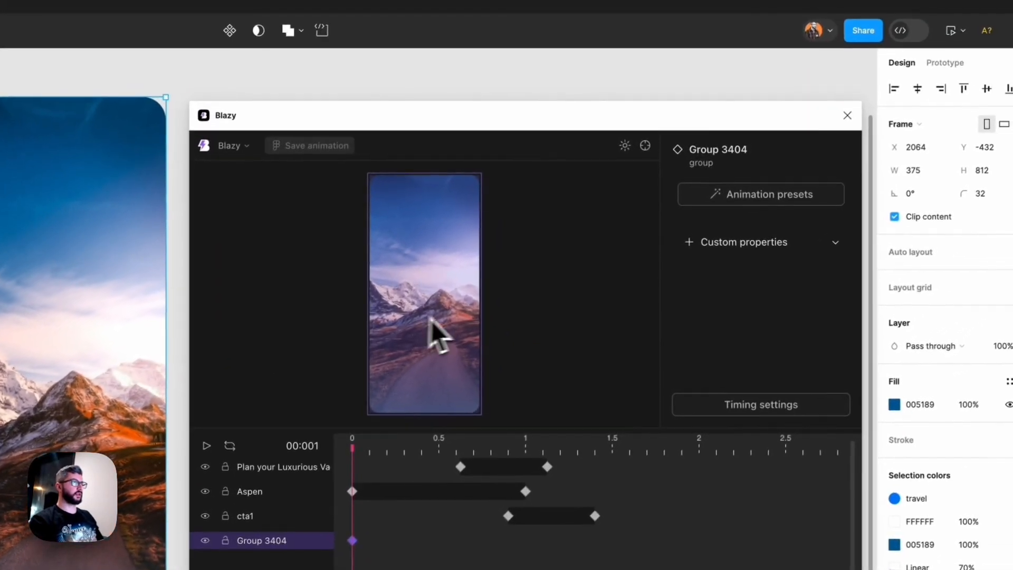
left_click(869, 138)
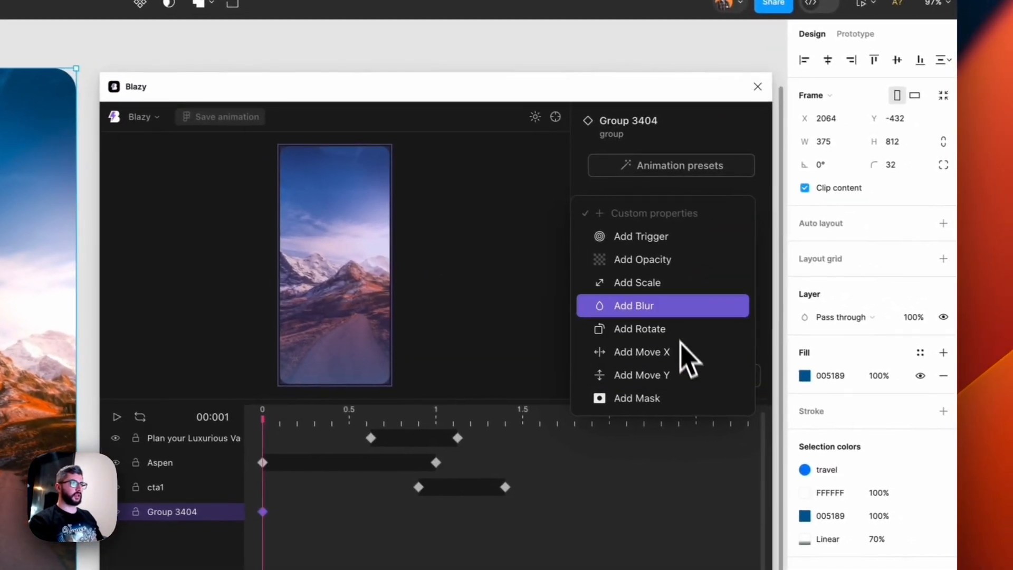
left_click(726, 313)
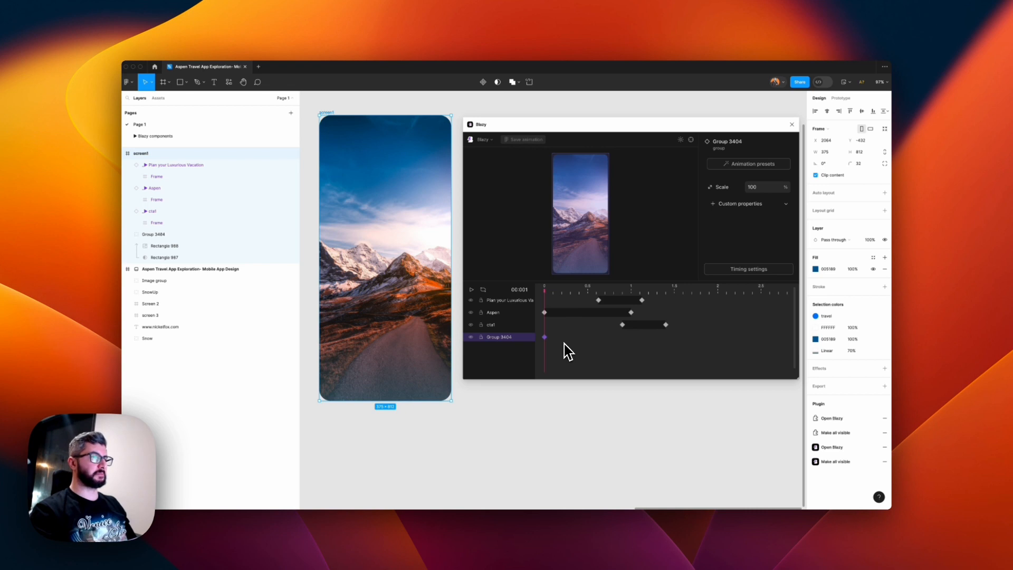
Add a keyframe for Group 3404 at 10 seconds on the timeline and set its Scale to 300%
scroll(563, 341, "down", 5)
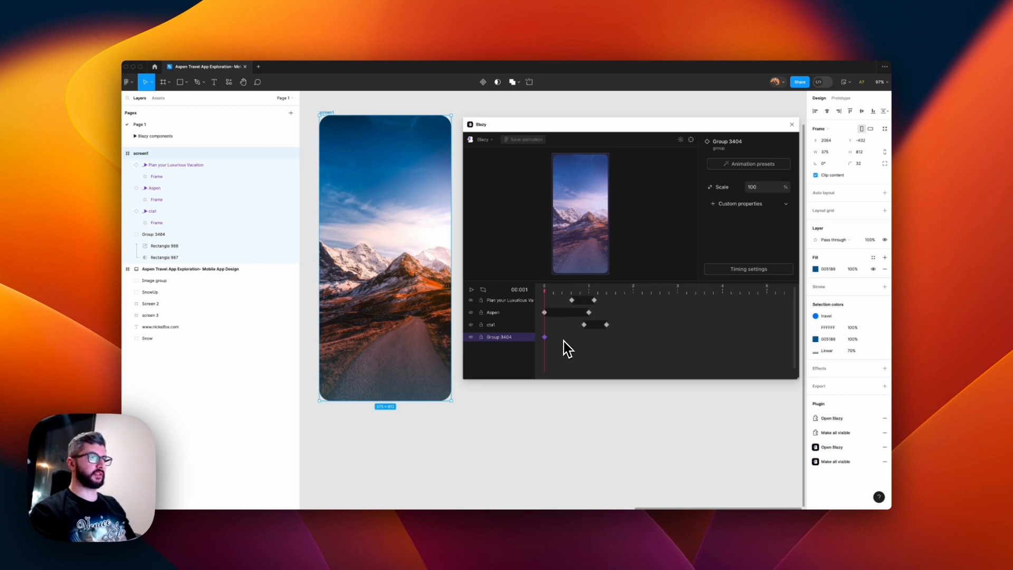
scroll(564, 341, "up", 4)
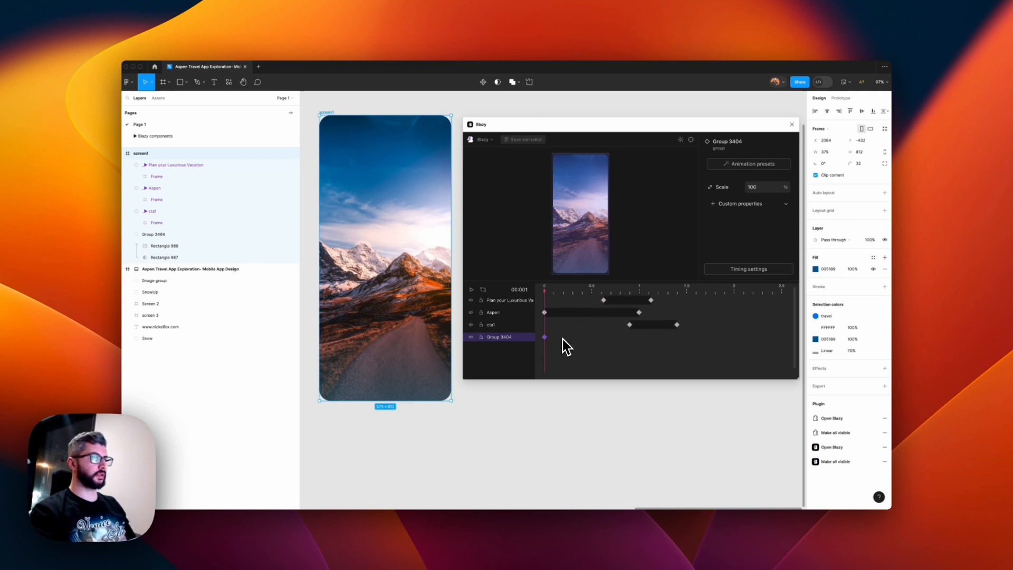
scroll(562, 339, "down", 1)
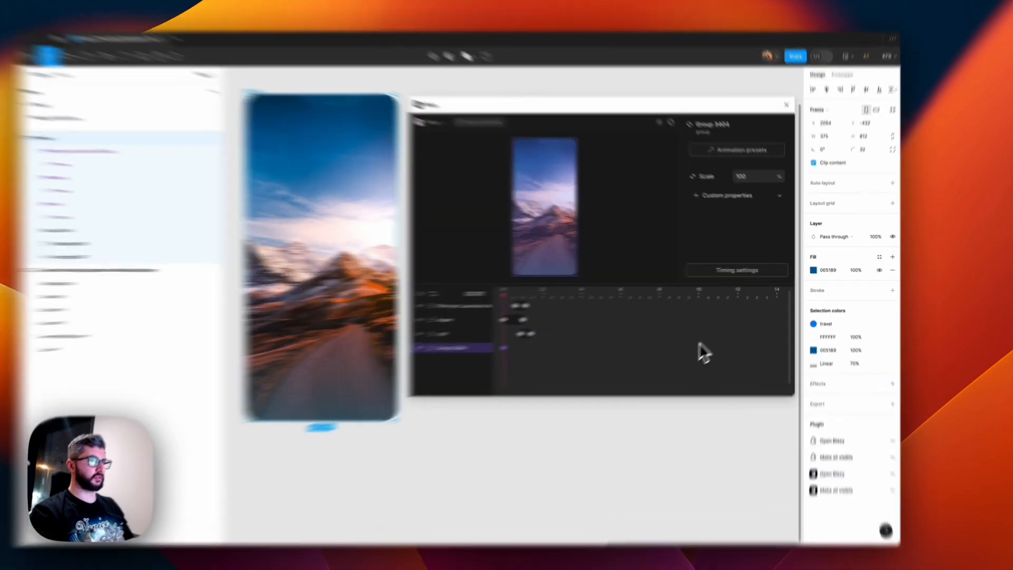
left_click(714, 336)
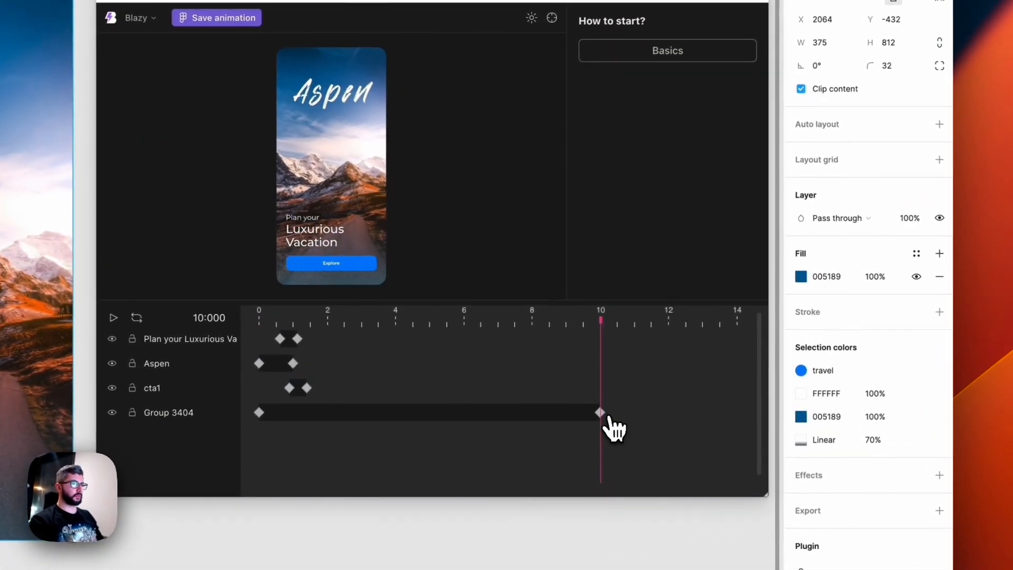
left_click(602, 413)
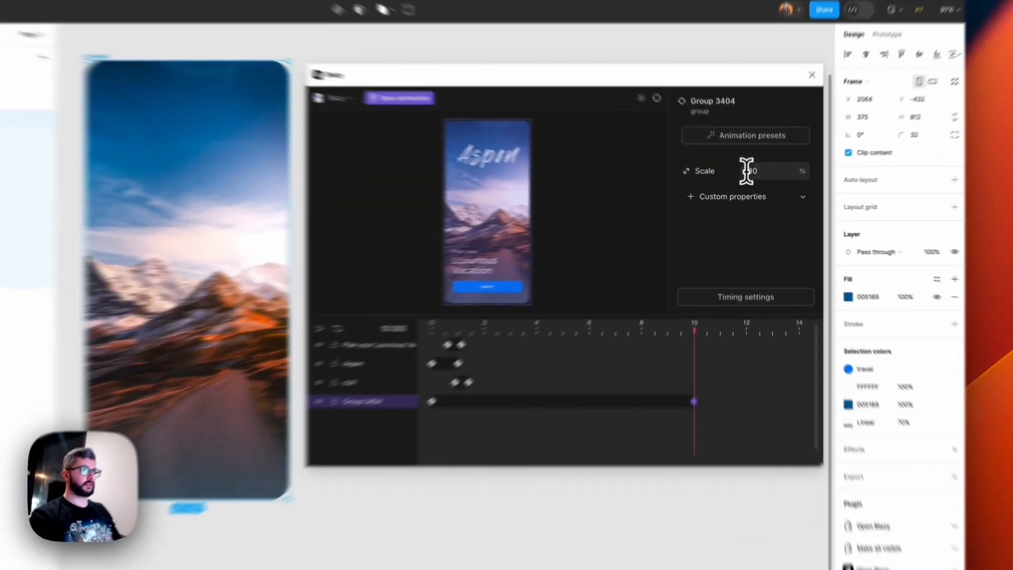
left_click(745, 187)
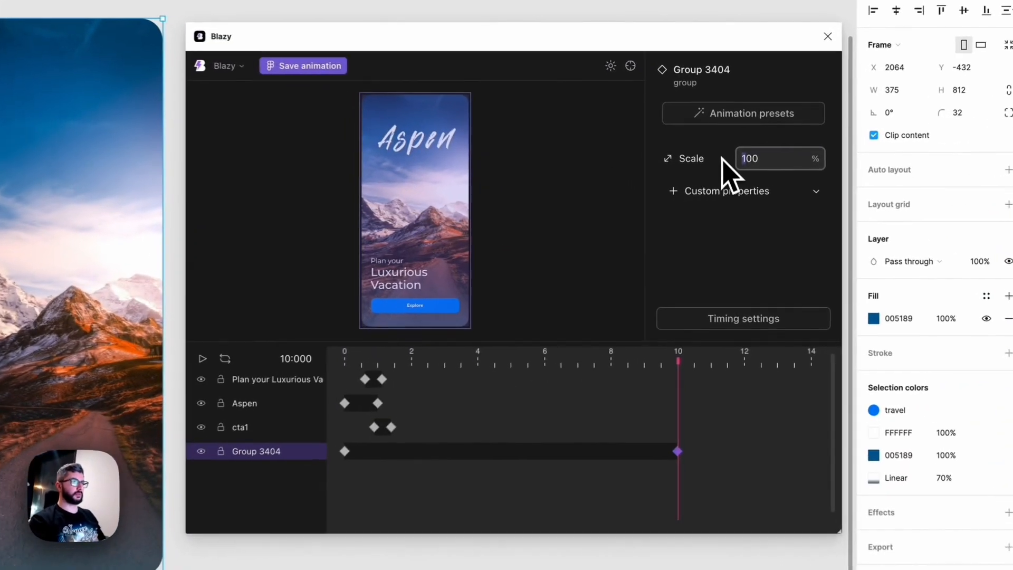
type("3")
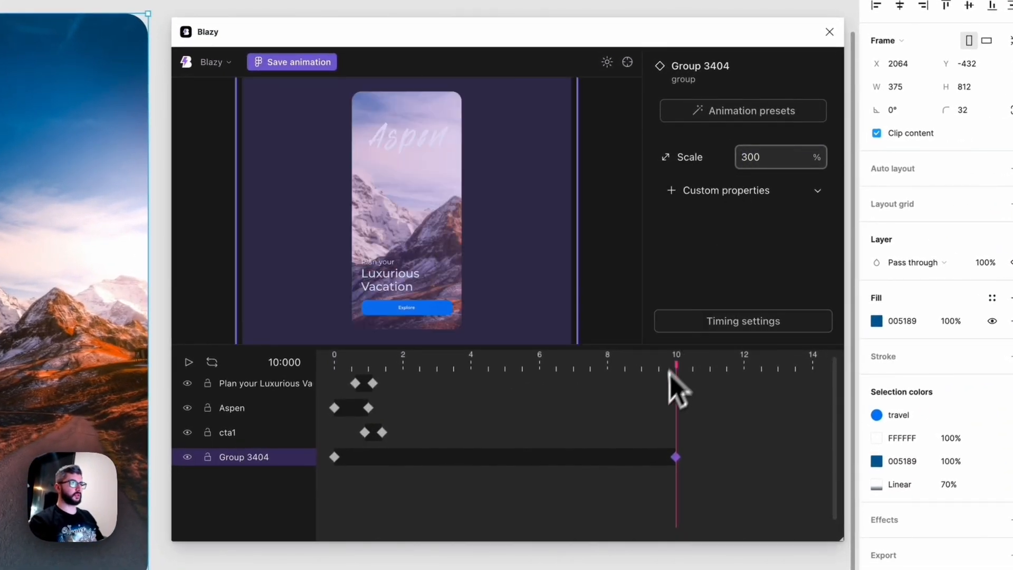
Preview the background scaling from 0 seconds and bring the playhead back near the start of the timeline
left_click_drag(676, 367, 317, 404)
scroll(353, 401, "up", 3)
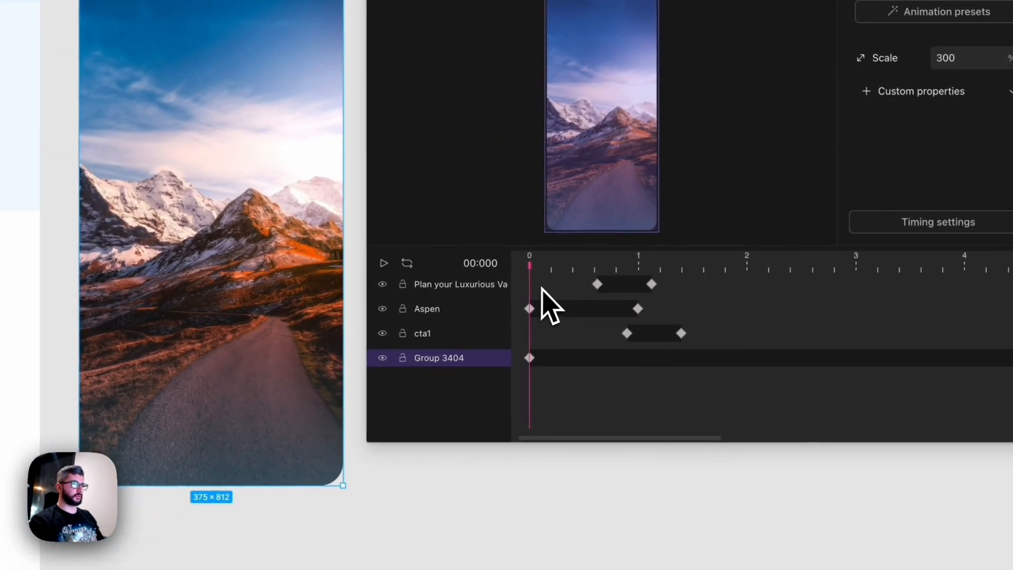
scroll(547, 296, "up", 2)
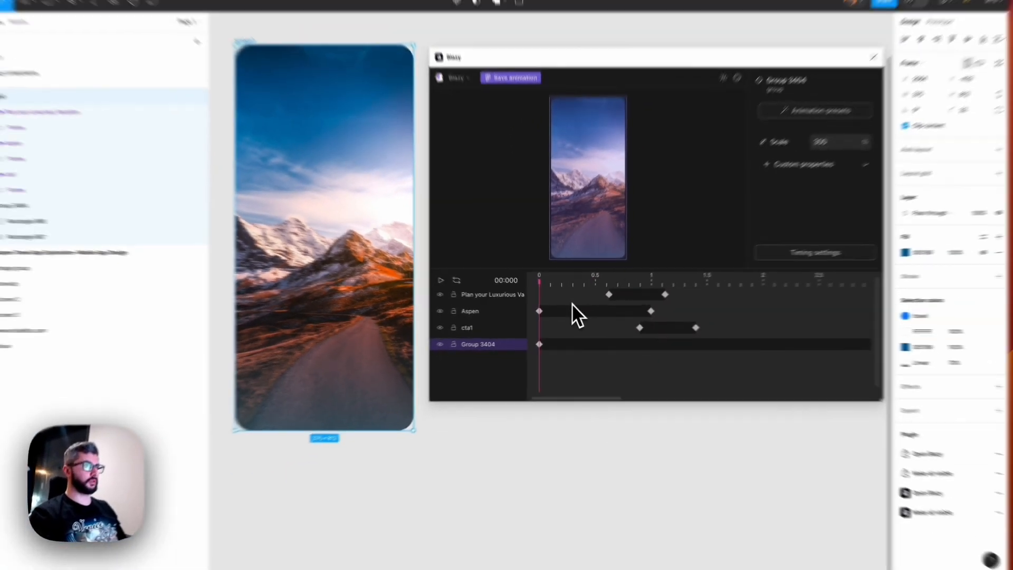
key("space")
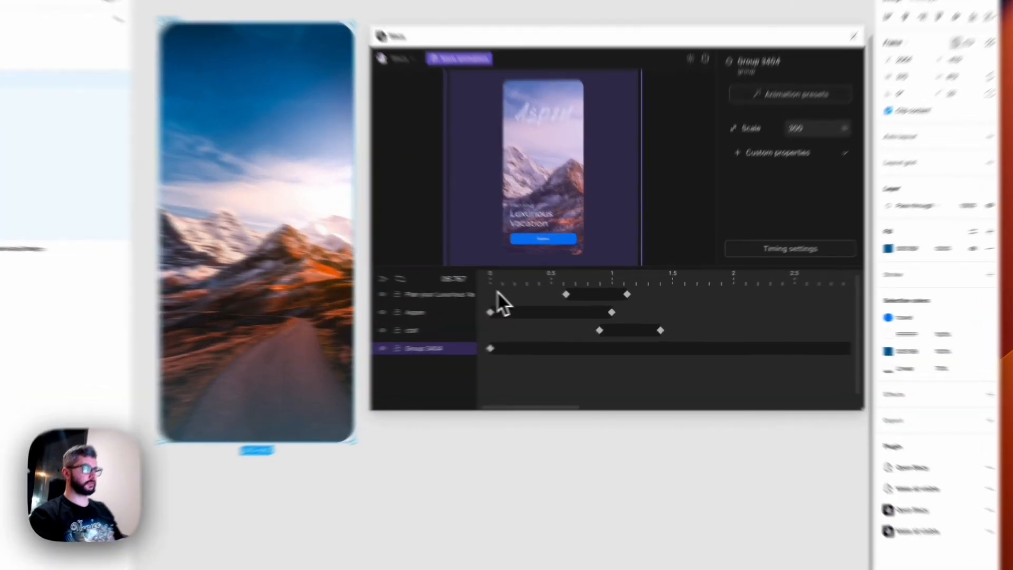
left_click(545, 293)
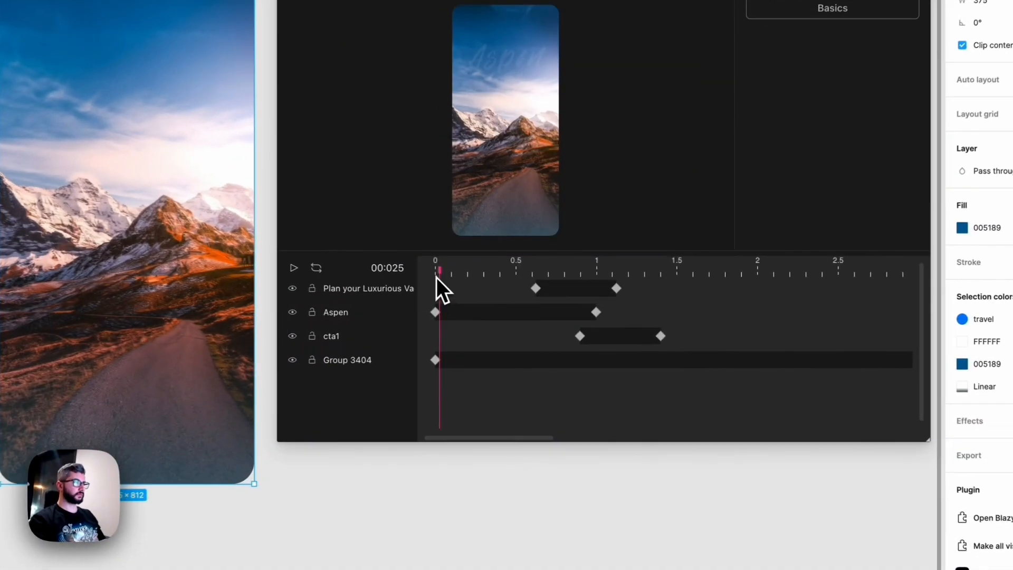
Add a Rotate custom property to the Group 3404 background at its 0-second keyframe
left_click(396, 361)
left_click(799, 100)
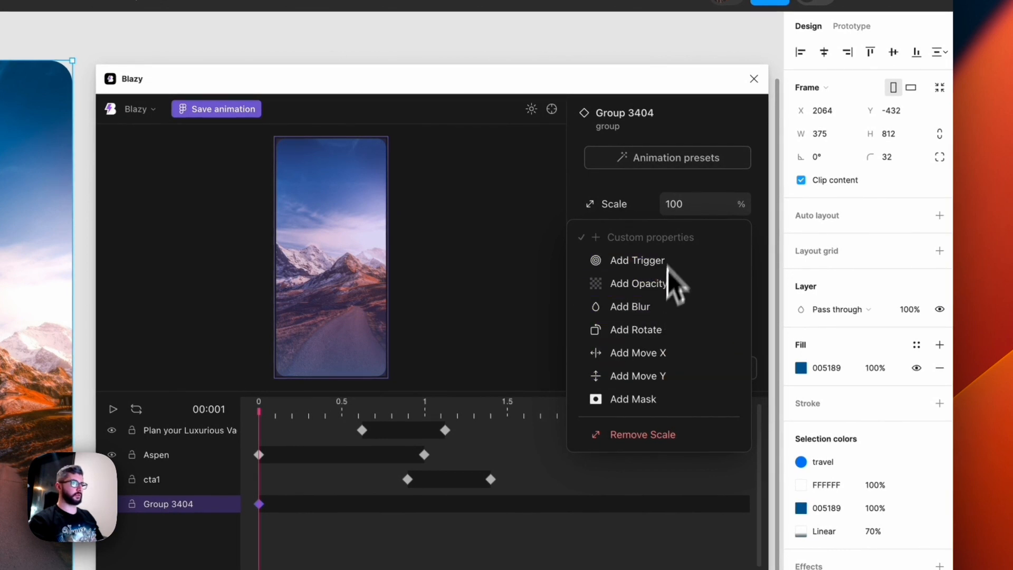
left_click(680, 332)
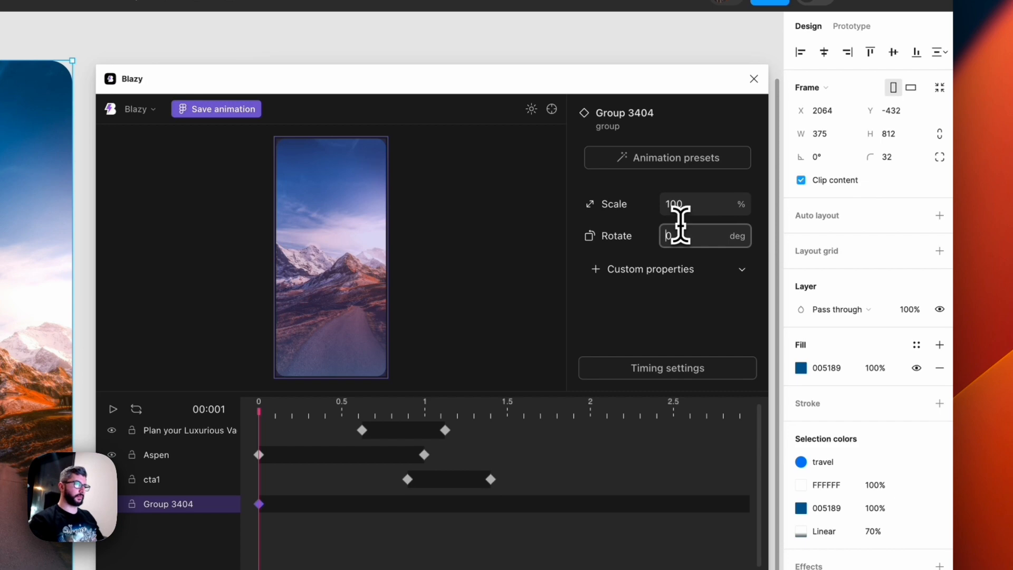
type("1")
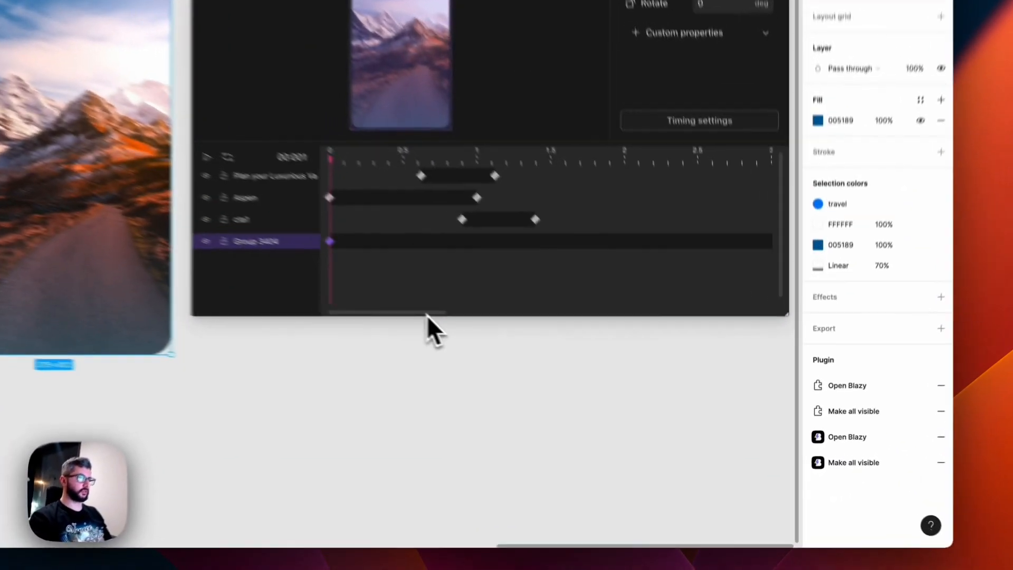
Set the Rotate value of Group 3404 to 30 degrees at its 10-second keyframe
left_click_drag(599, 379, 807, 374)
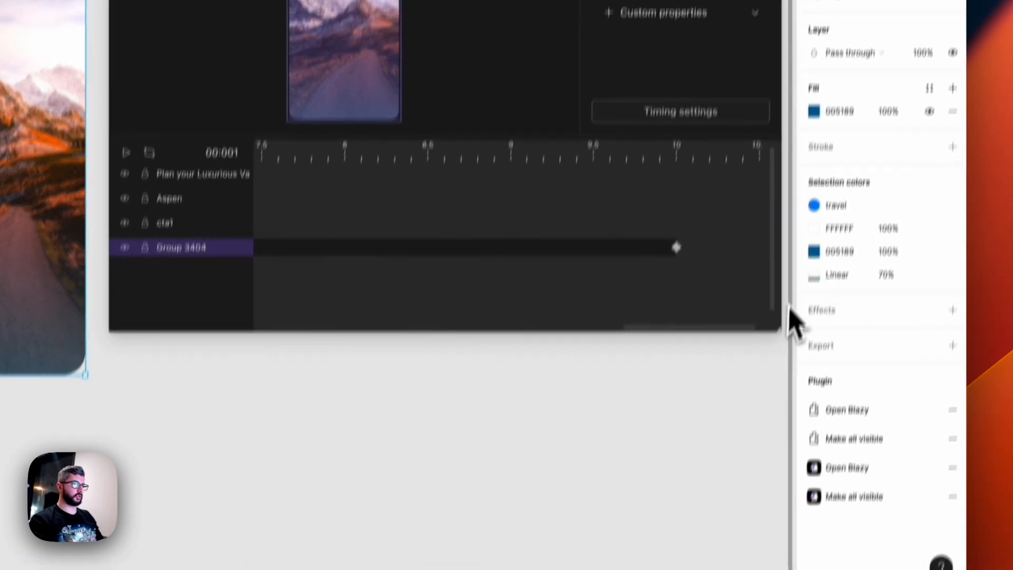
left_click(676, 248)
left_click(700, 0)
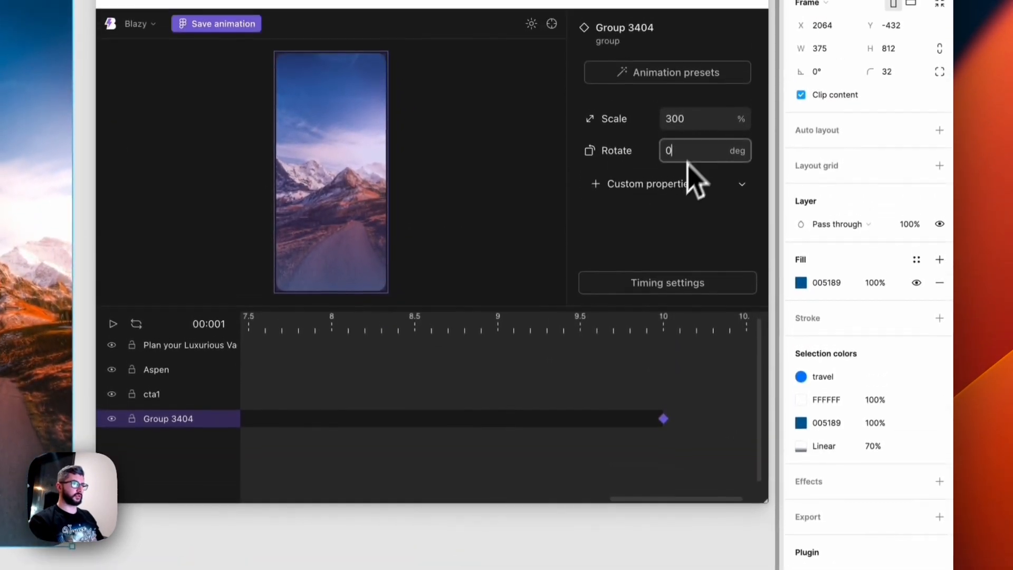
left_click(664, 319)
left_click(664, 418)
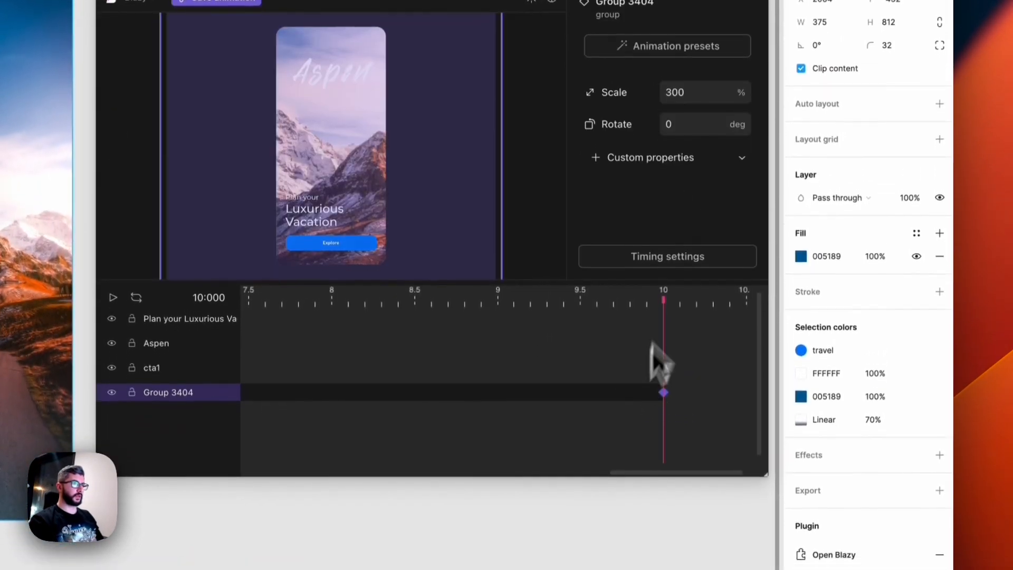
left_click(674, 129)
type("2")
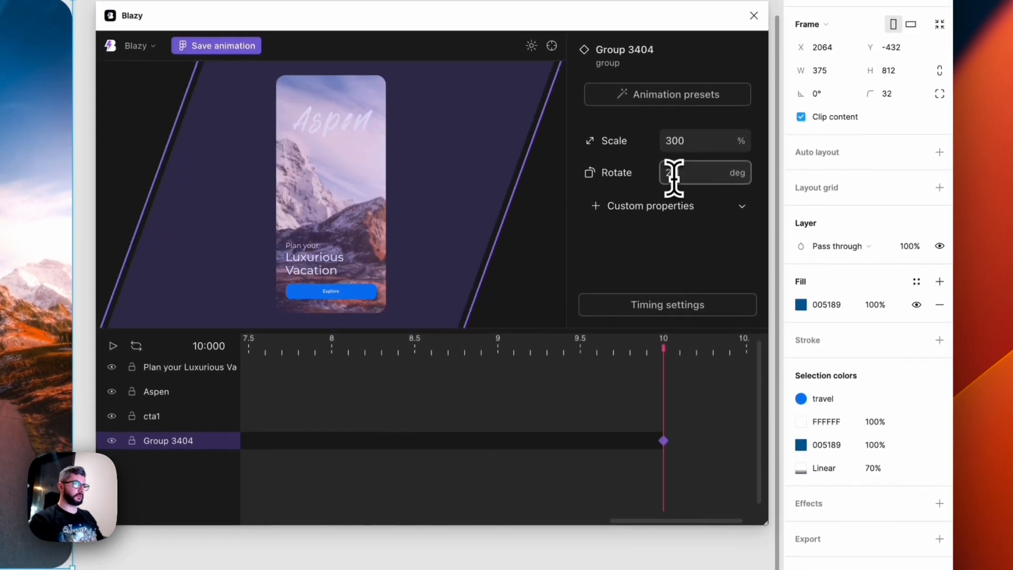
key("BackSpace")
type("3")
type("0")
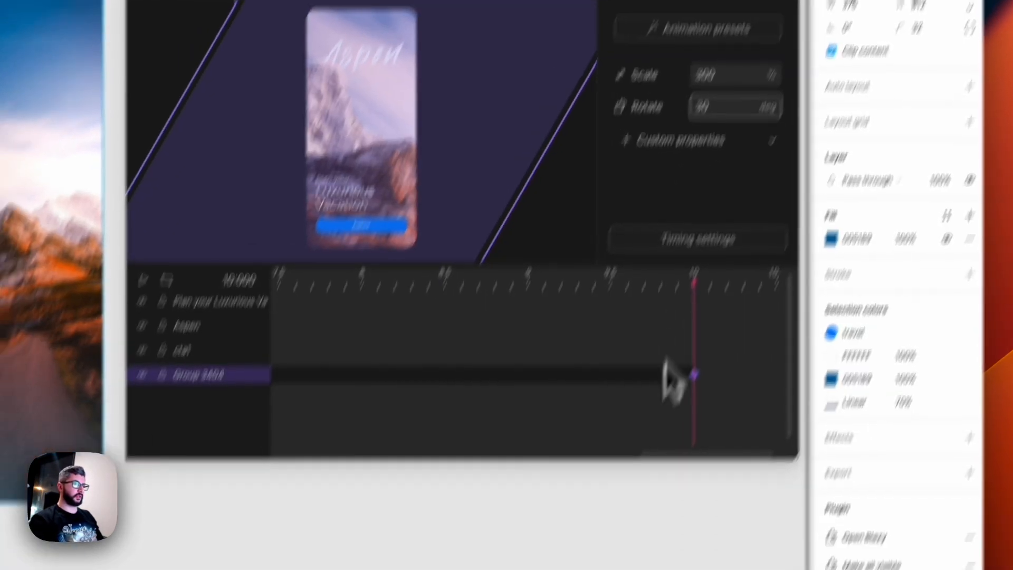
Preview the combined background scaling and rotation, and return the playhead to 0 seconds
left_click_drag(633, 521, 246, 523)
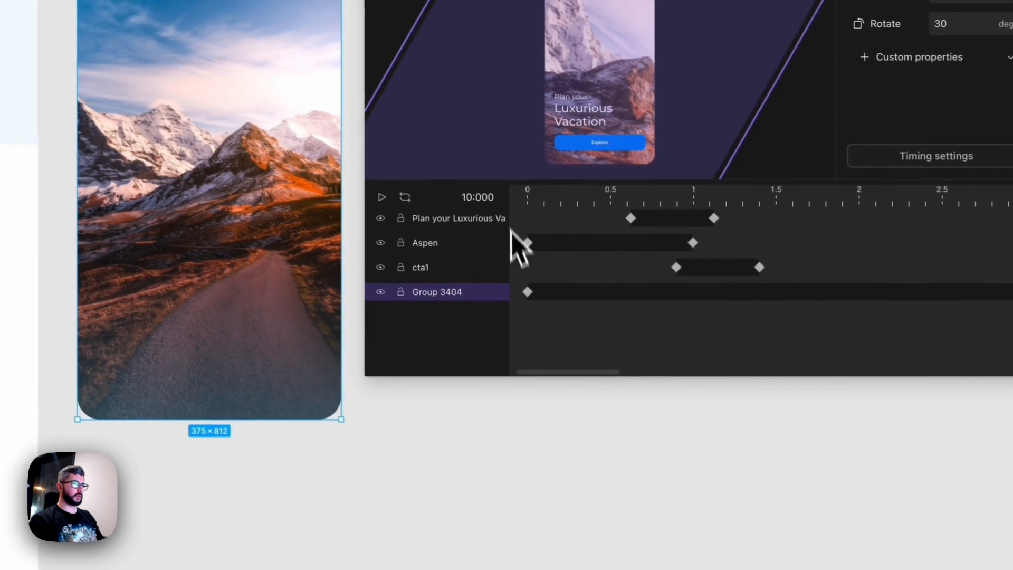
key("space")
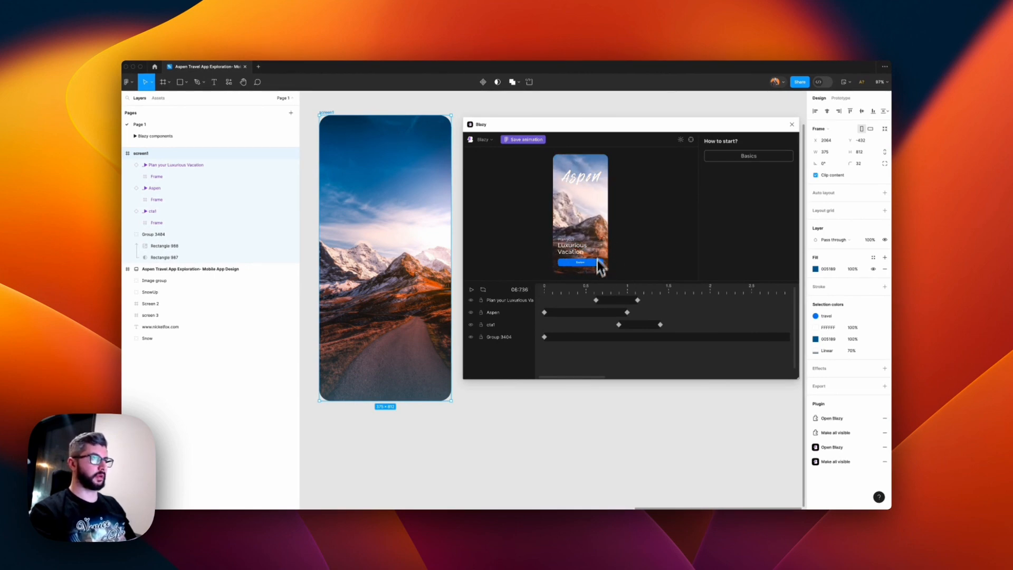
left_click(544, 293)
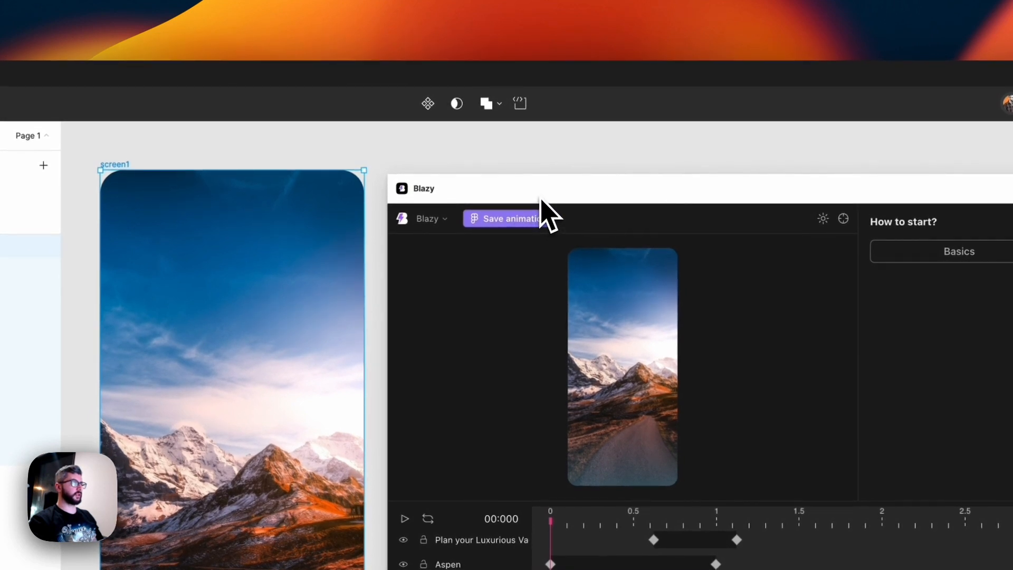
Save the animation, select the screen1 frame and view its prototype preview, closing it when done
left_click(539, 211)
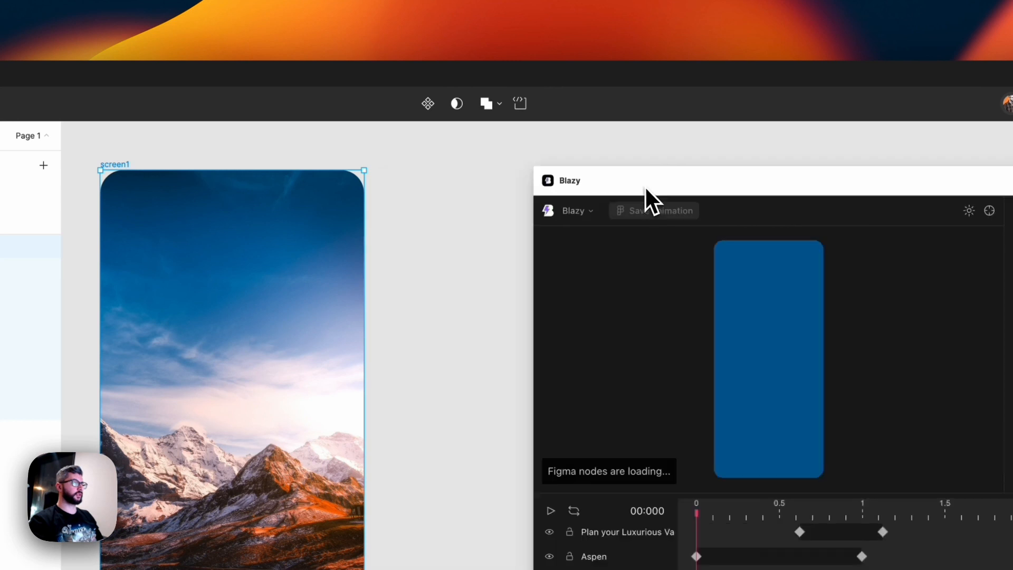
left_click(429, 201)
left_click(159, 175)
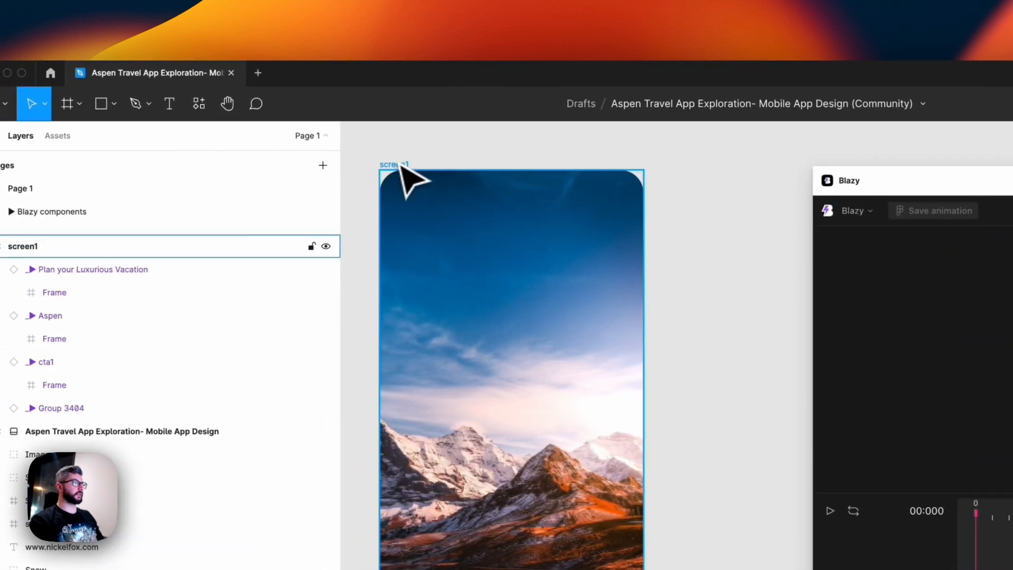
left_click(401, 166)
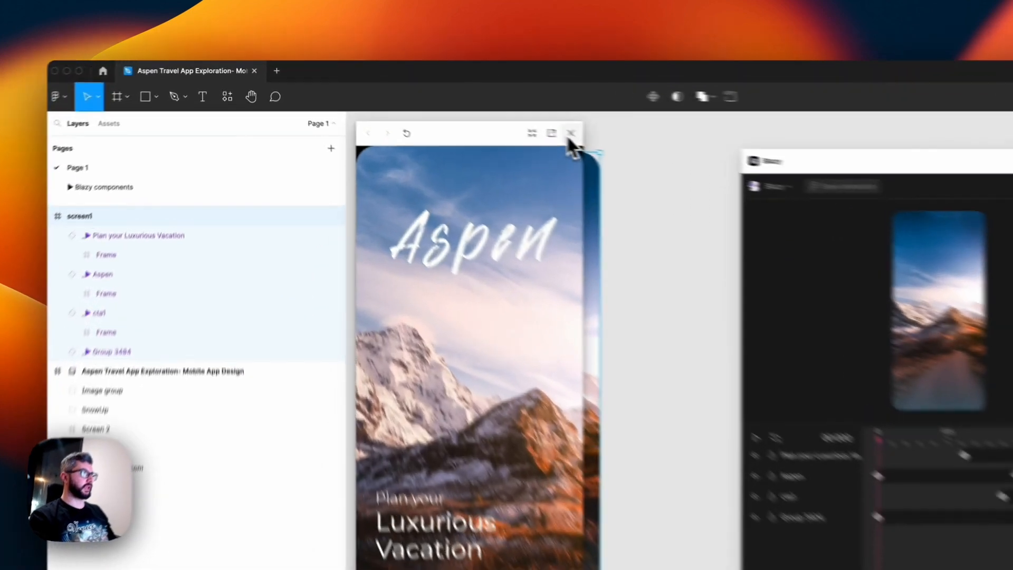
left_click(434, 103)
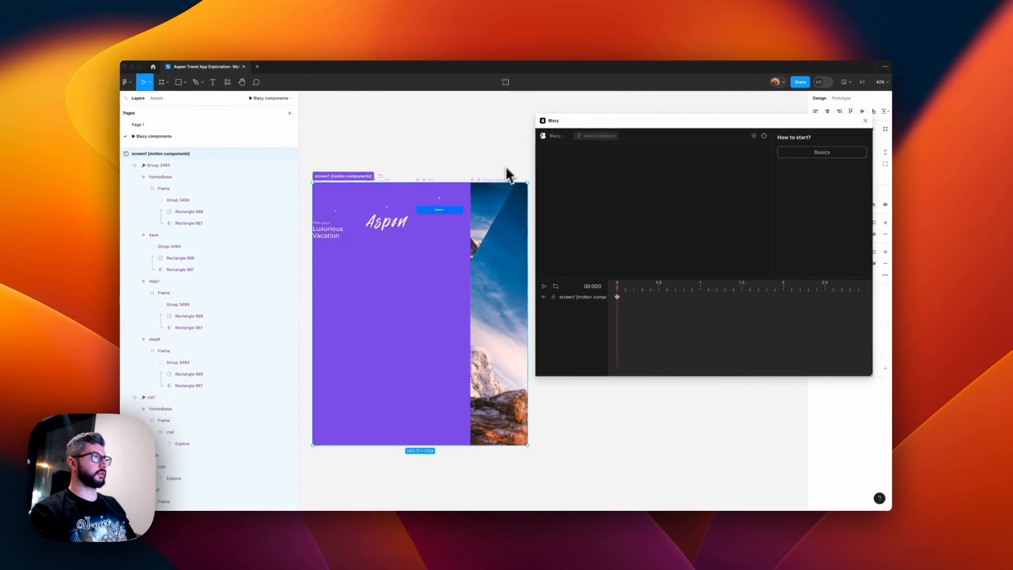
Look over the generated motion components on the Blazy components page and return to Page 1
scroll(507, 174, "down", 3)
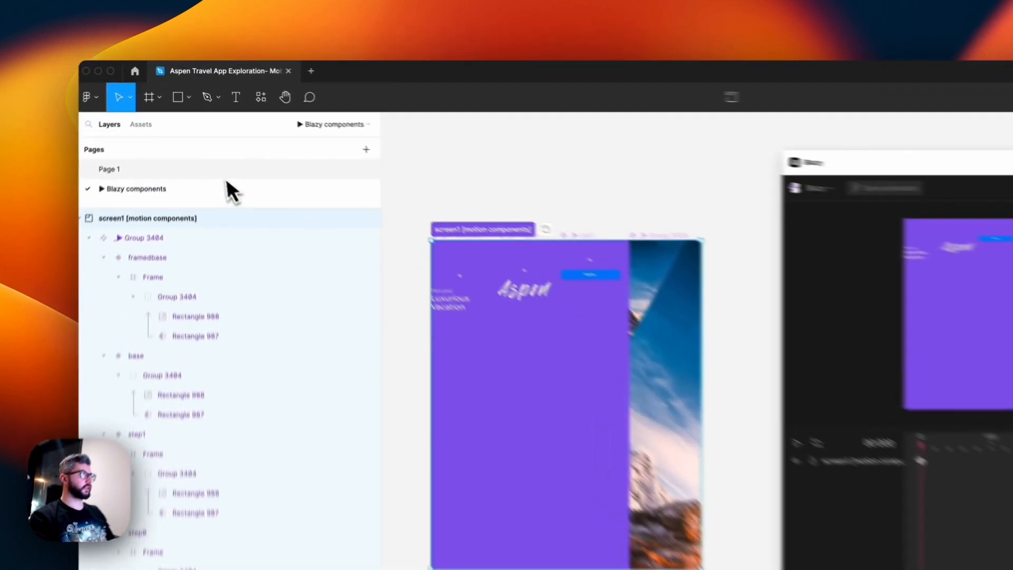
left_click(139, 124)
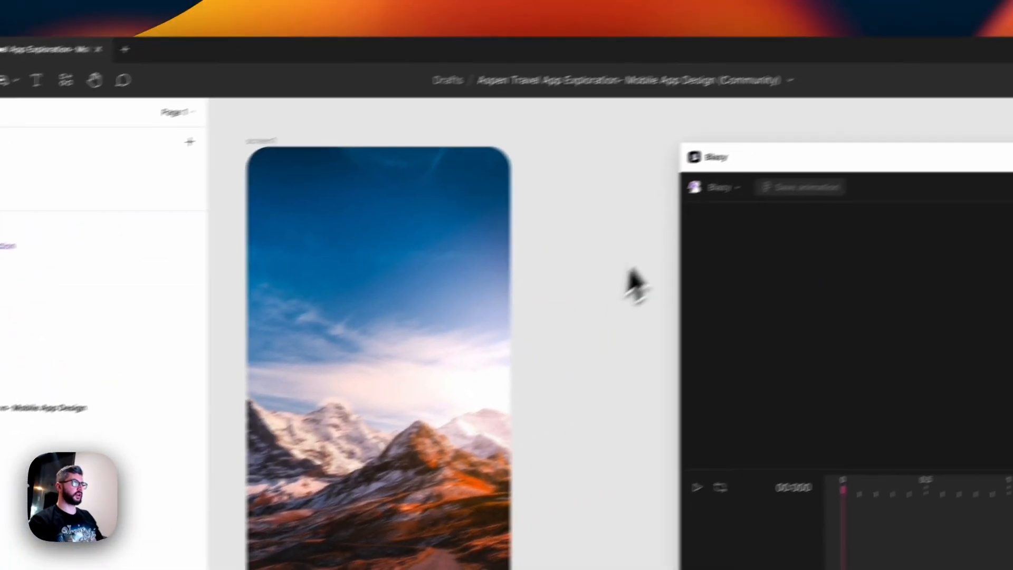
left_click(591, 288)
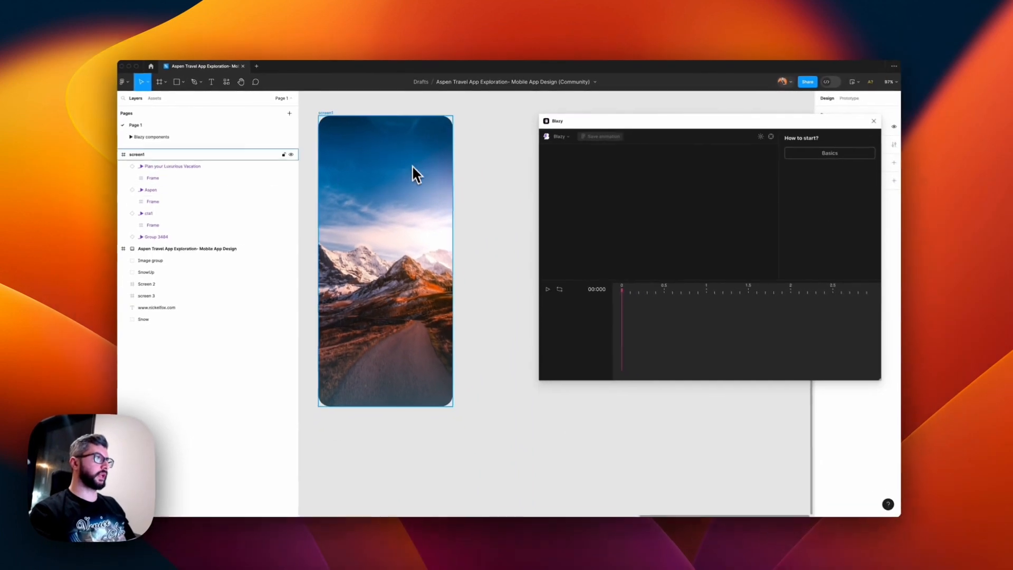
Move the Blazy window closer to the screen1 frame and close the plugin
left_click(475, 160)
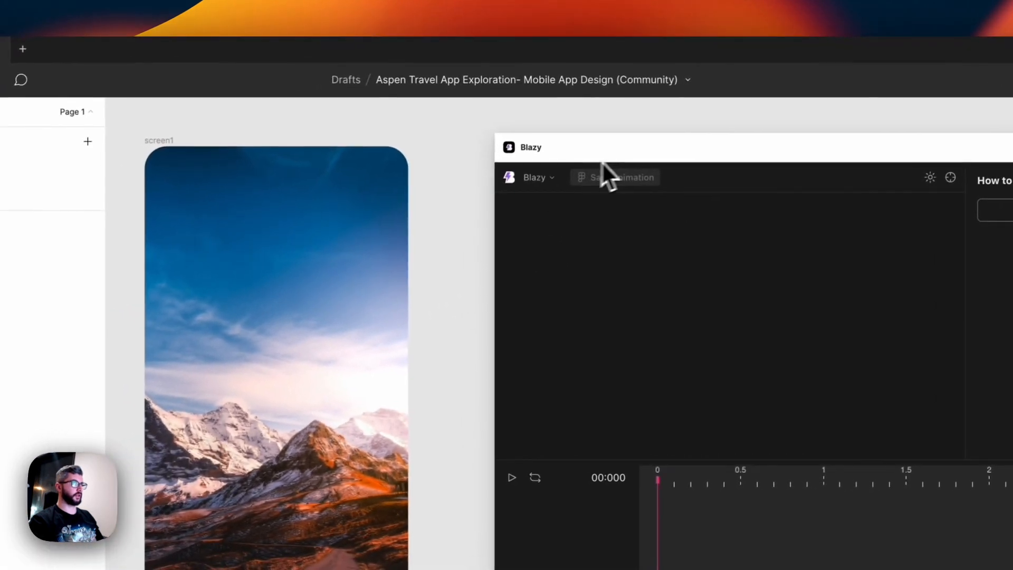
left_click_drag(535, 168, 490, 167)
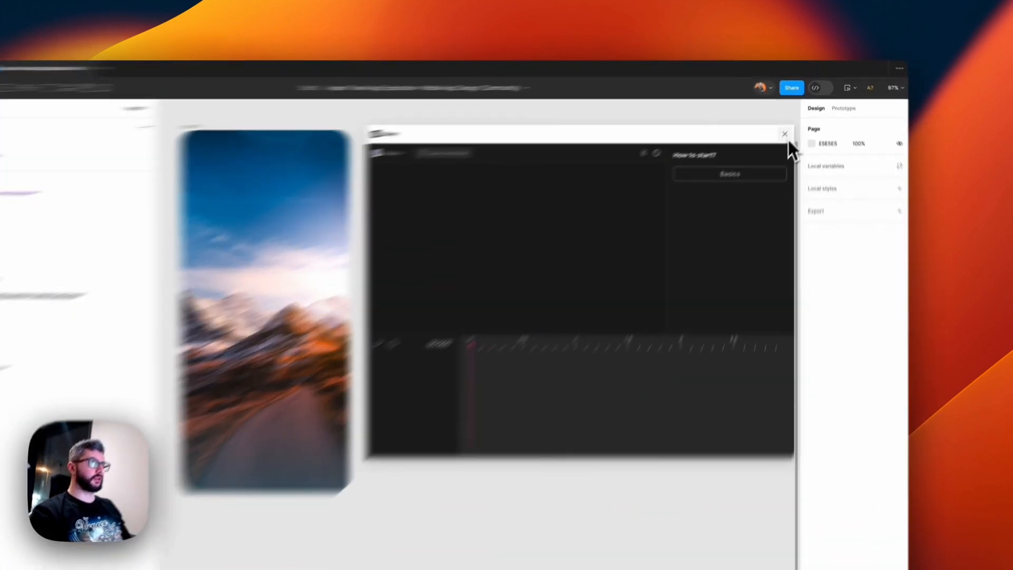
left_click(794, 119)
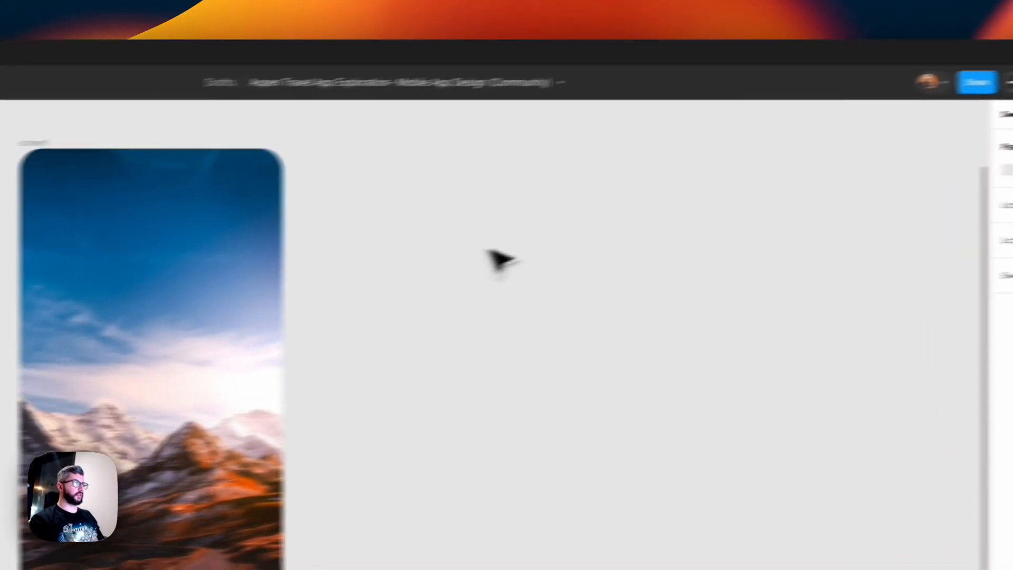
Select the animated Aspen component in screen1 and restore it to its original element
scroll(565, 167, "left", 3)
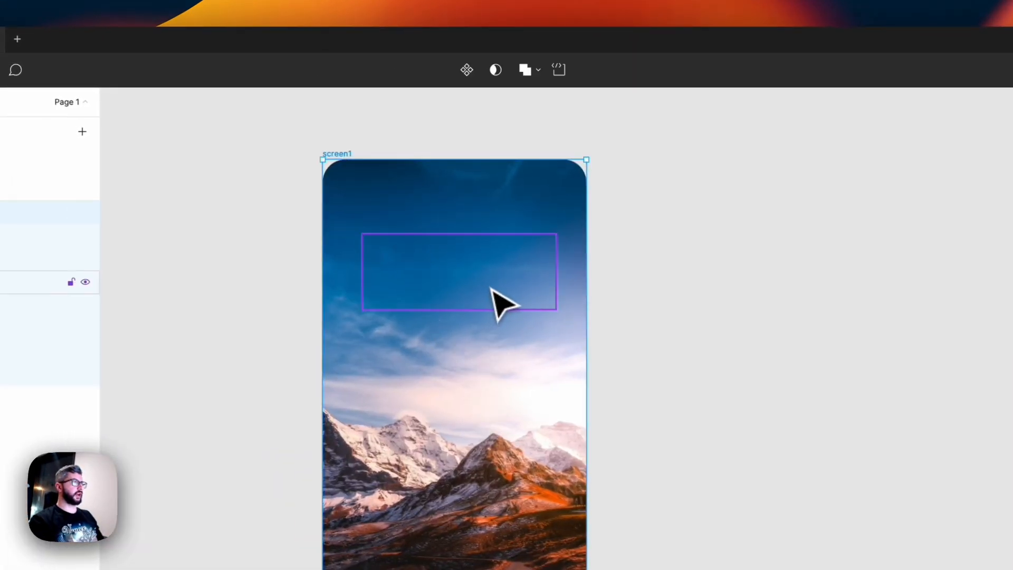
left_click(498, 305)
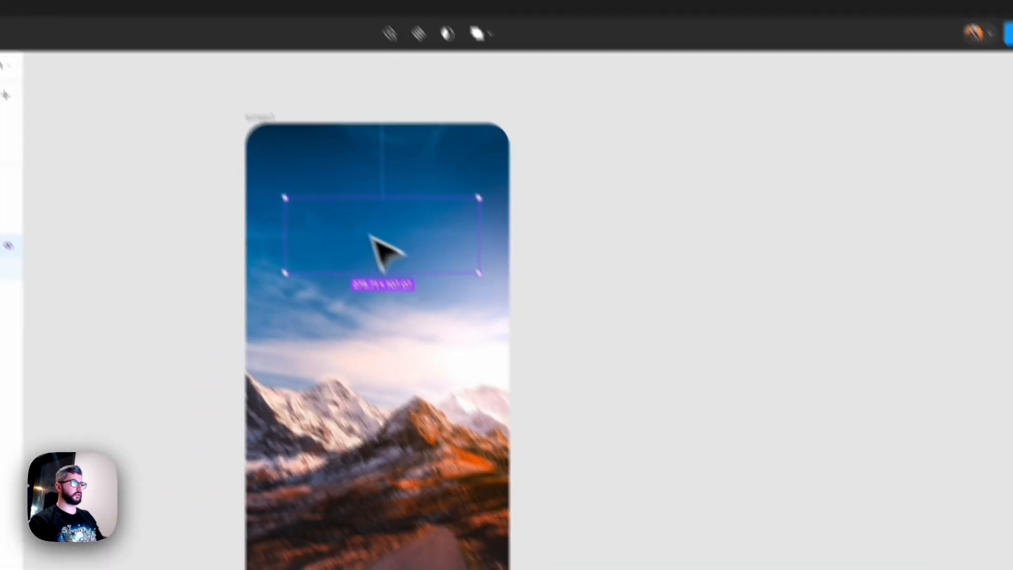
left_click(736, 249)
left_click(394, 280)
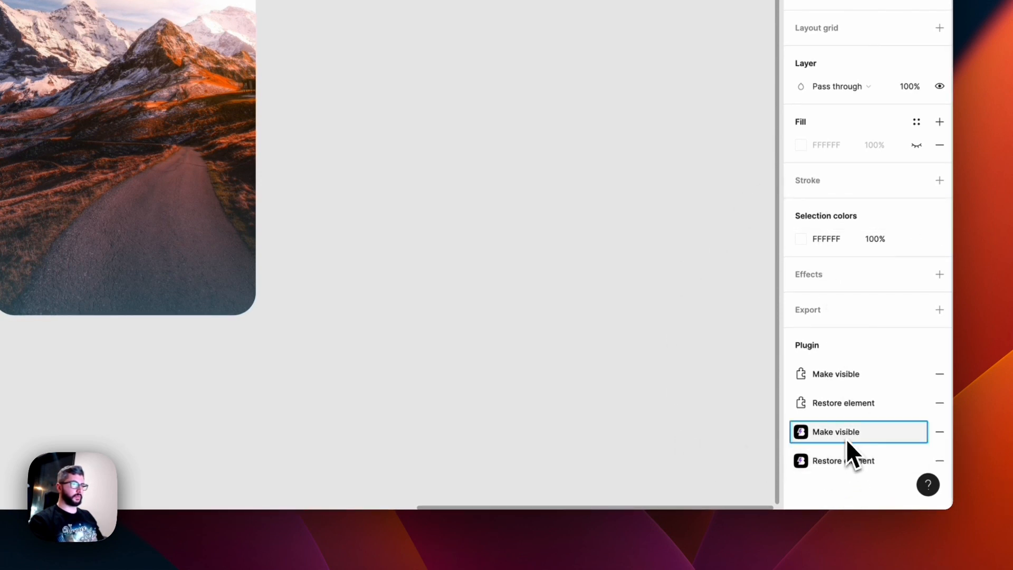
scroll(860, 464, "down", 2)
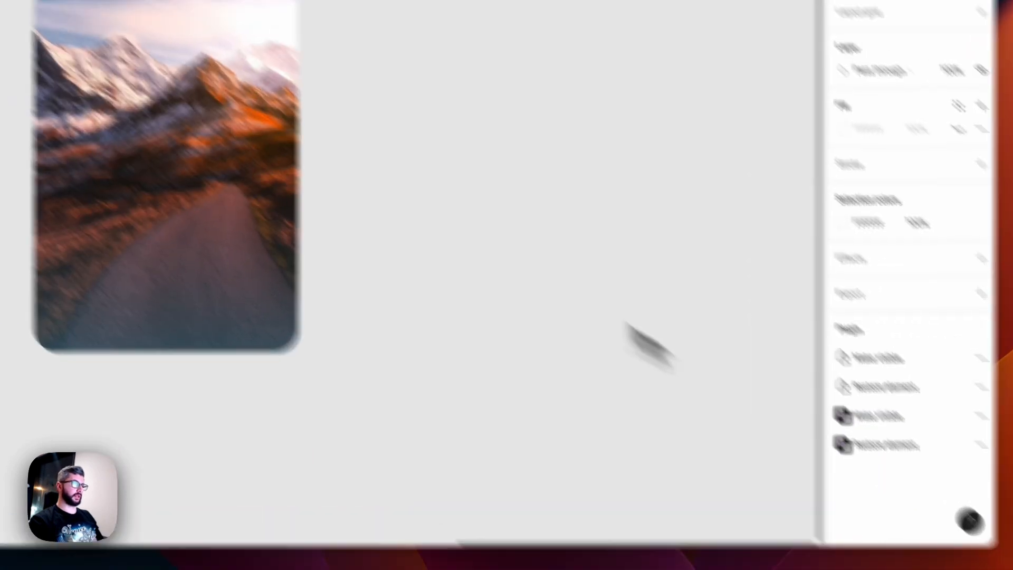
left_click_drag(363, 193, 558, 269)
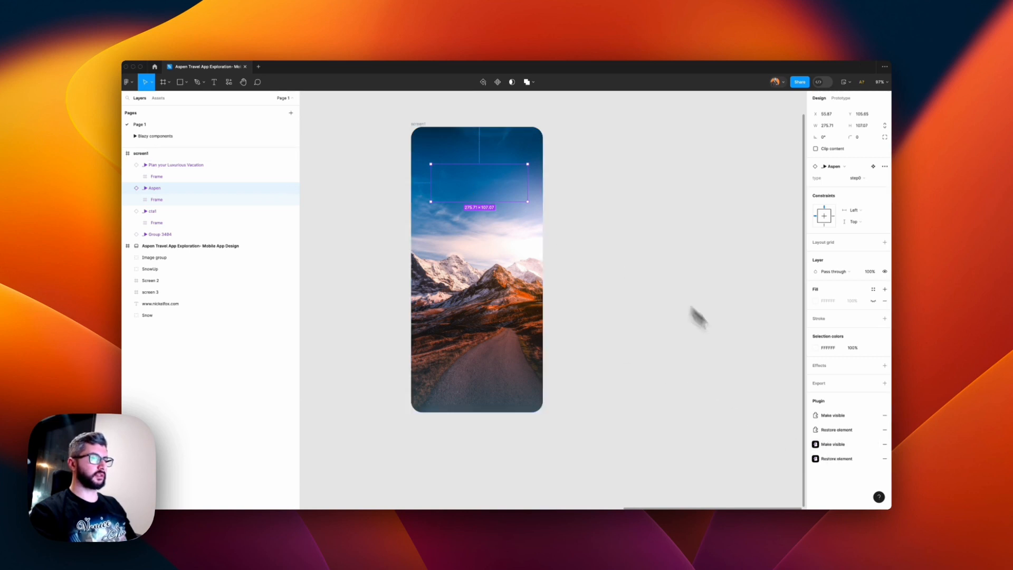
left_click(825, 458)
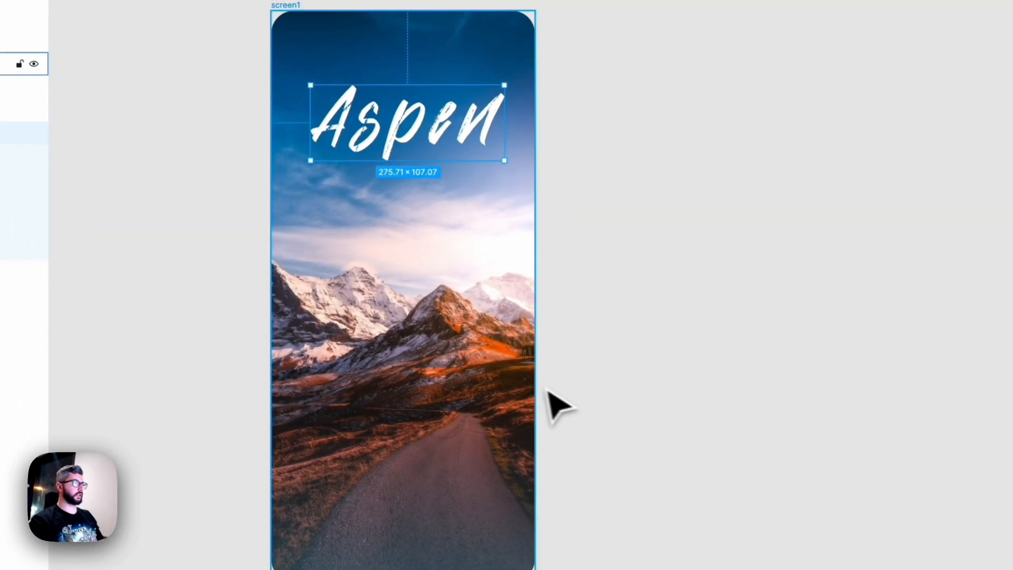
Examine the restored Aspen title and its individual letter vectors, and clear the selection
left_click(551, 399)
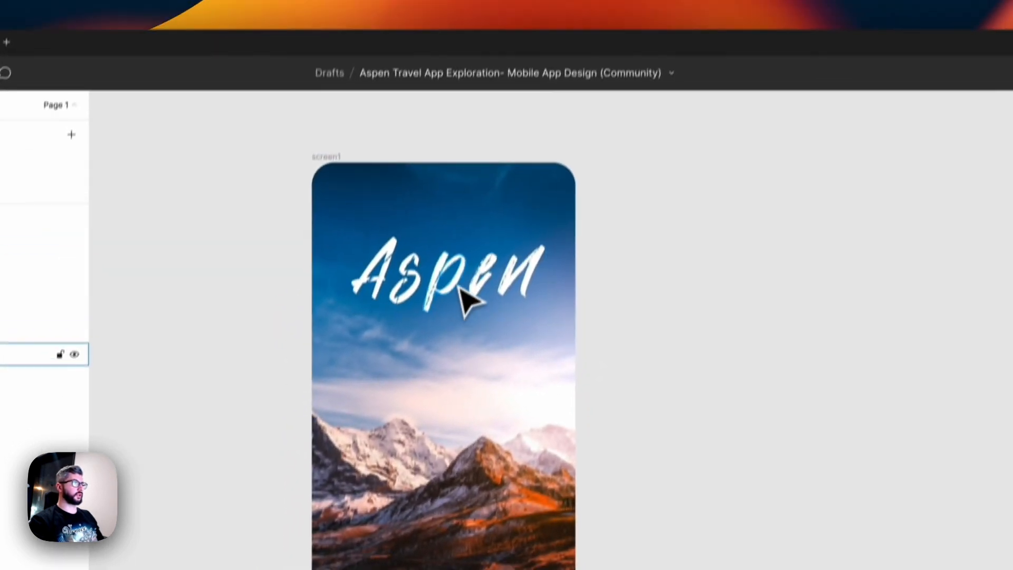
left_click(450, 153)
key("Escape")
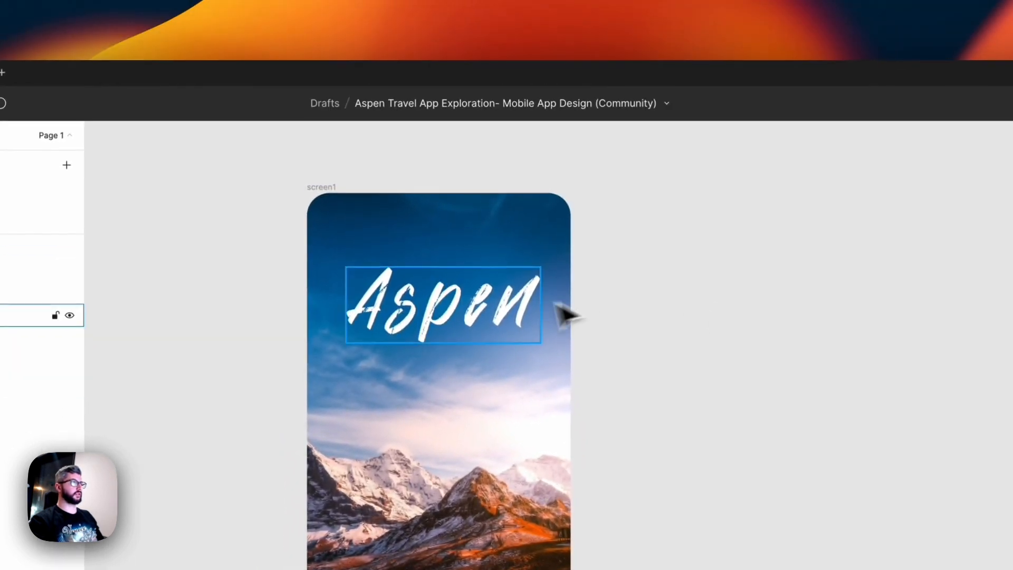
left_click(529, 311)
left_click(400, 276)
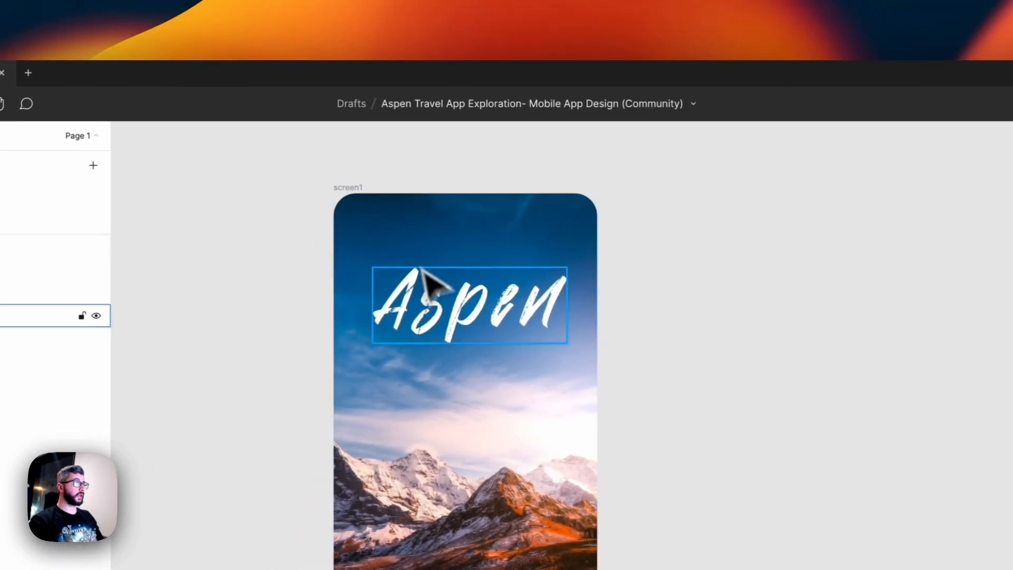
double_click(384, 330)
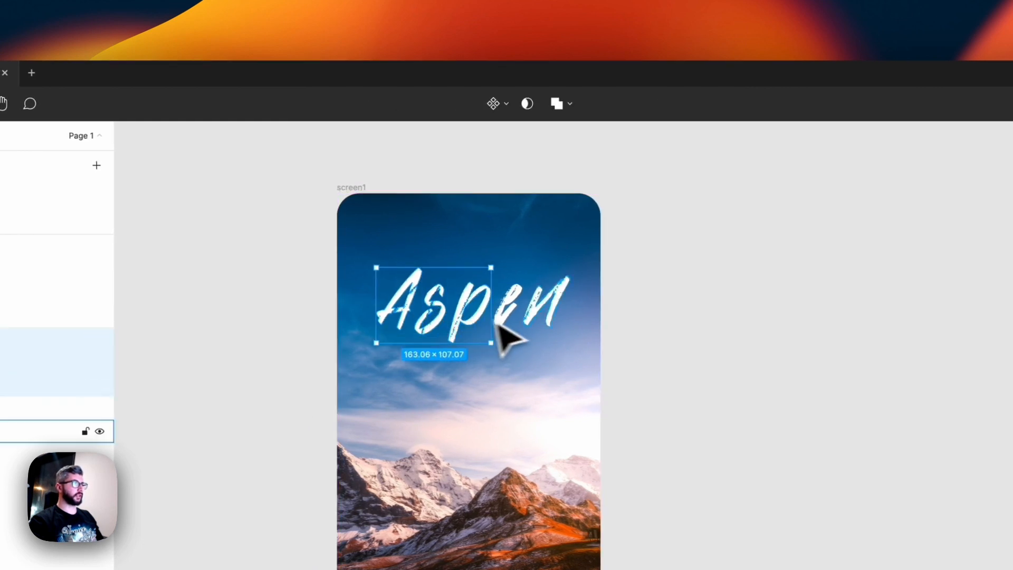
left_click(623, 313)
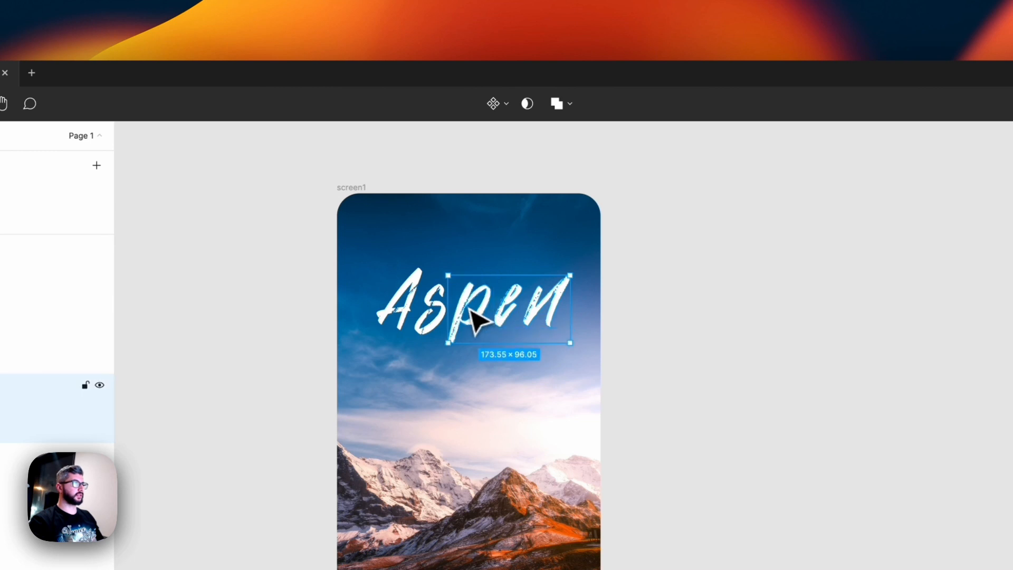
left_click(631, 282)
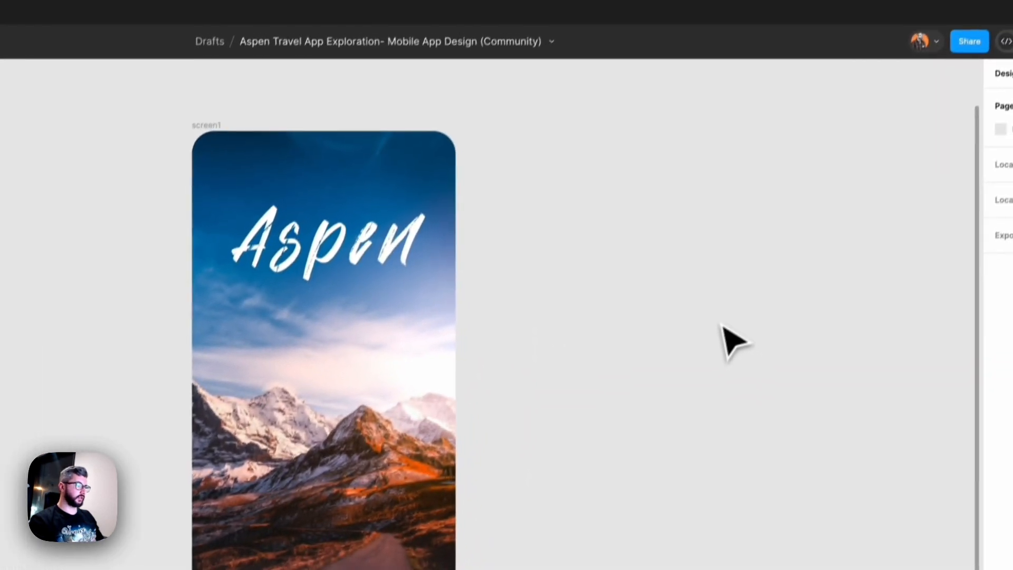
Search the quick actions for "bla" and run the published Blazy plugin, not the development version
key("super+p")
type("bla")
key("Down")
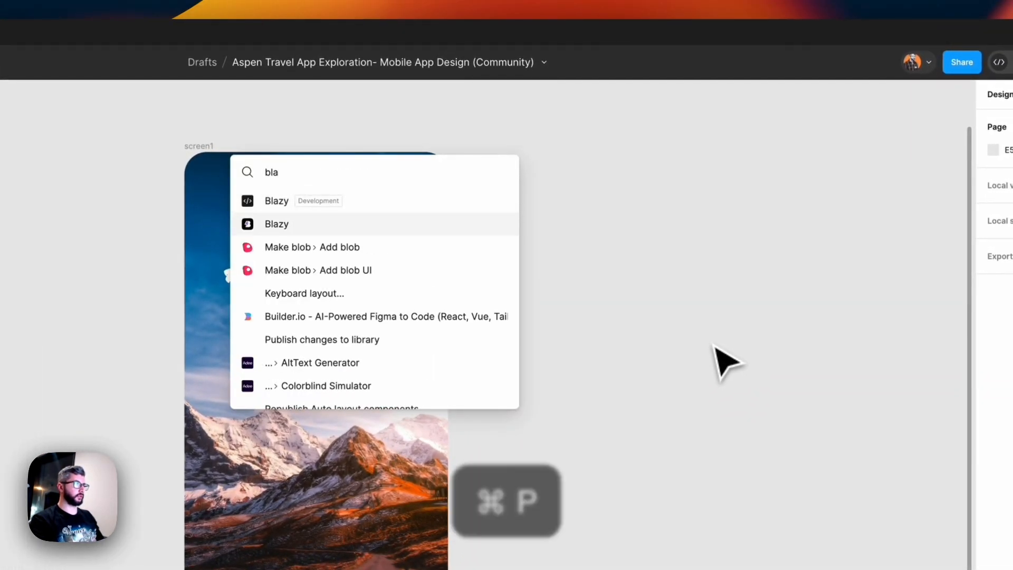
key("Return")
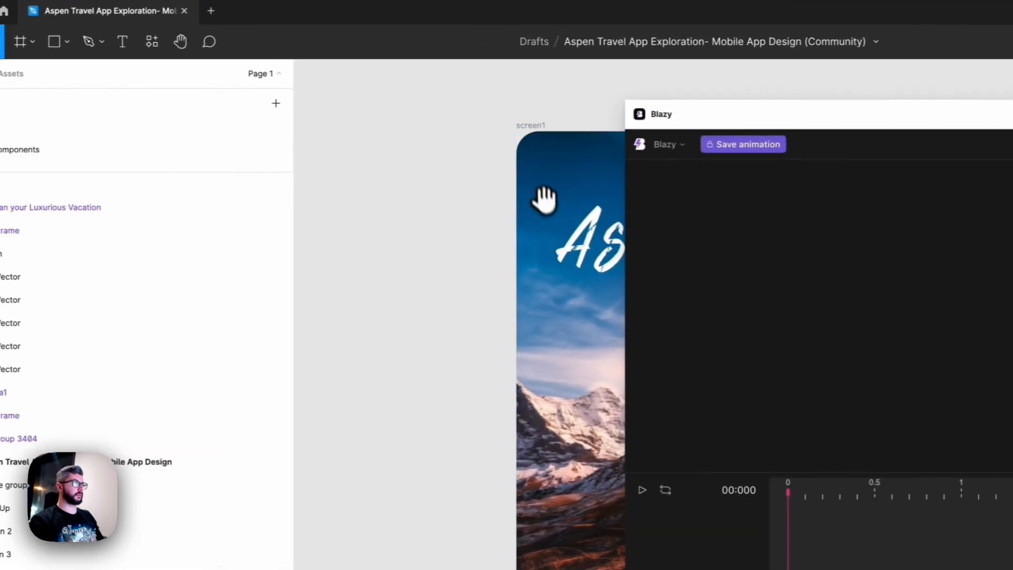
Select all the individual letter vectors inside the Aspen title on screen1 for animation in Blazy
left_click_drag(543, 199, 351, 215)
left_click(485, 279)
key("Return")
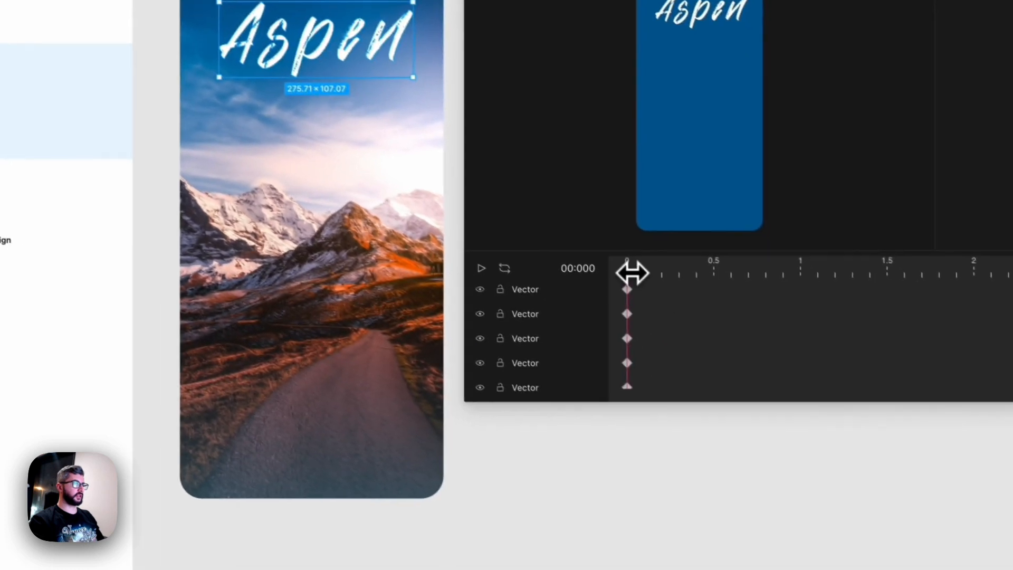
Apply the Up entrance animation preset to all the Aspen letter vectors in the Blazy timeline
key("super+a")
left_click(706, 154)
scroll(634, 369, "down", 5)
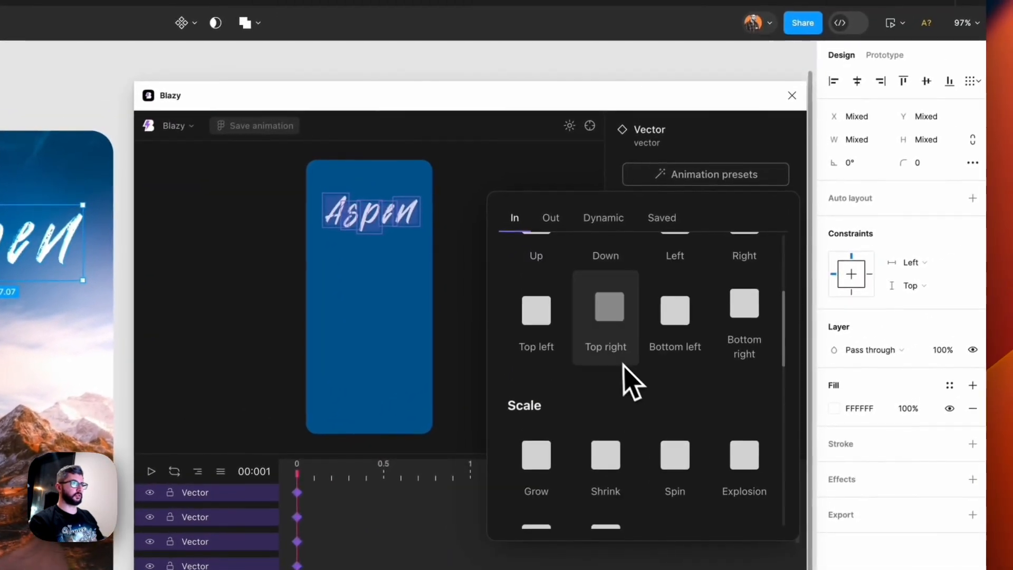
scroll(580, 343, "up", 1)
left_click(551, 344)
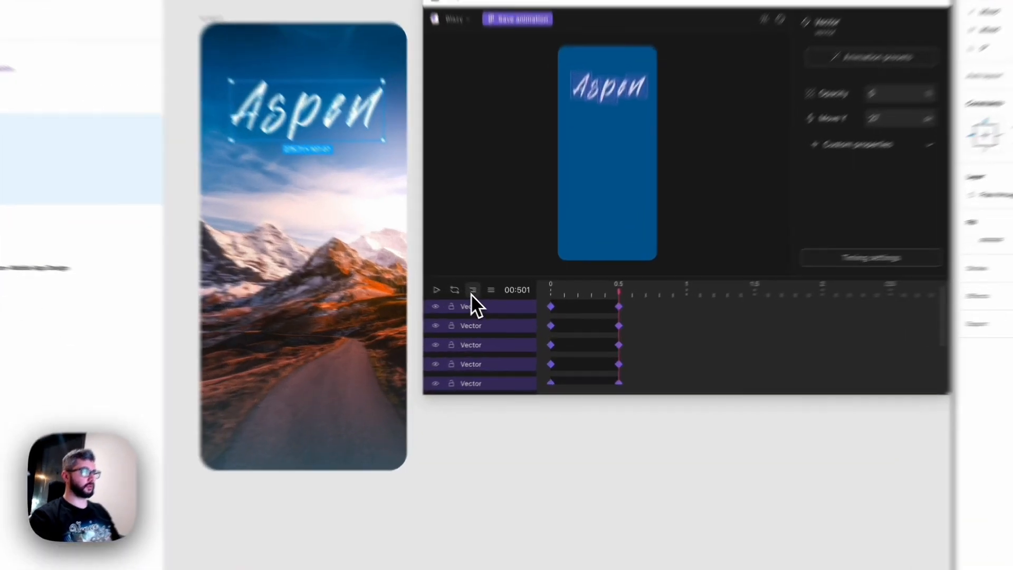
Stagger the Aspen letters' animations one after another in the timeline, then save the animation and close Blazy
left_click(497, 308)
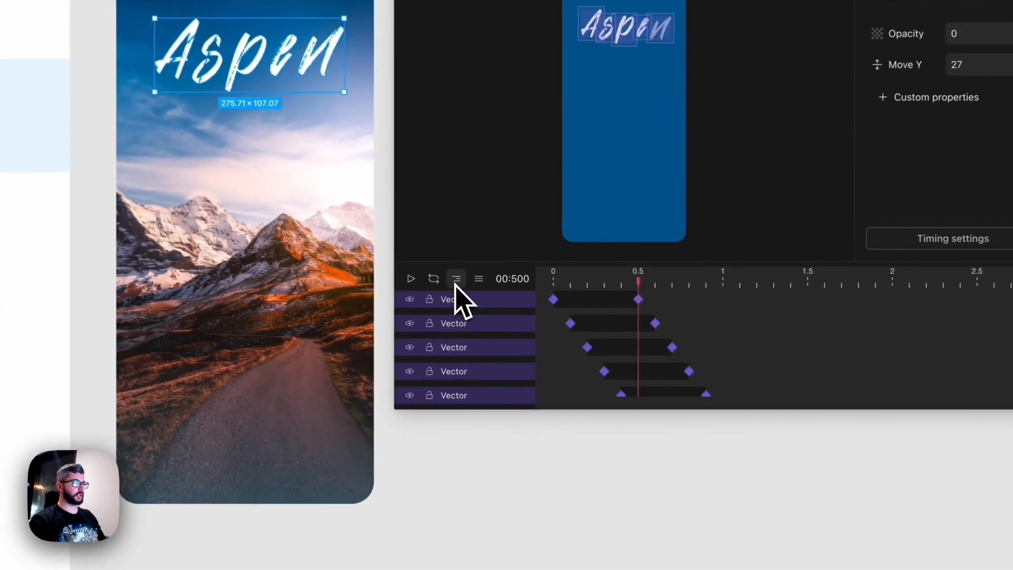
key("space")
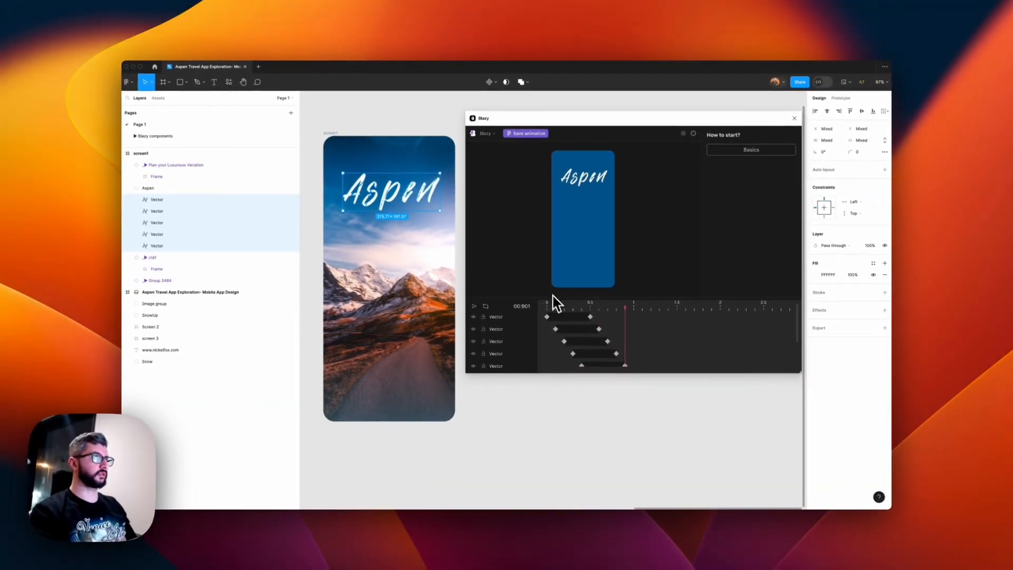
left_click(524, 134)
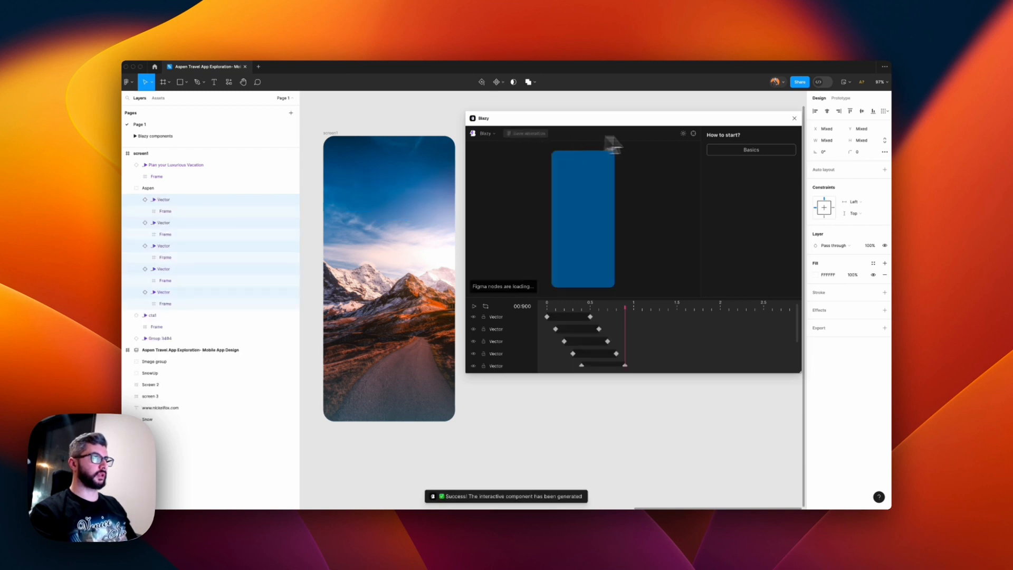
left_click(794, 118)
Preview the screen1 frame's animation as a prototype, then close the preview and clear the selection
left_click(343, 138)
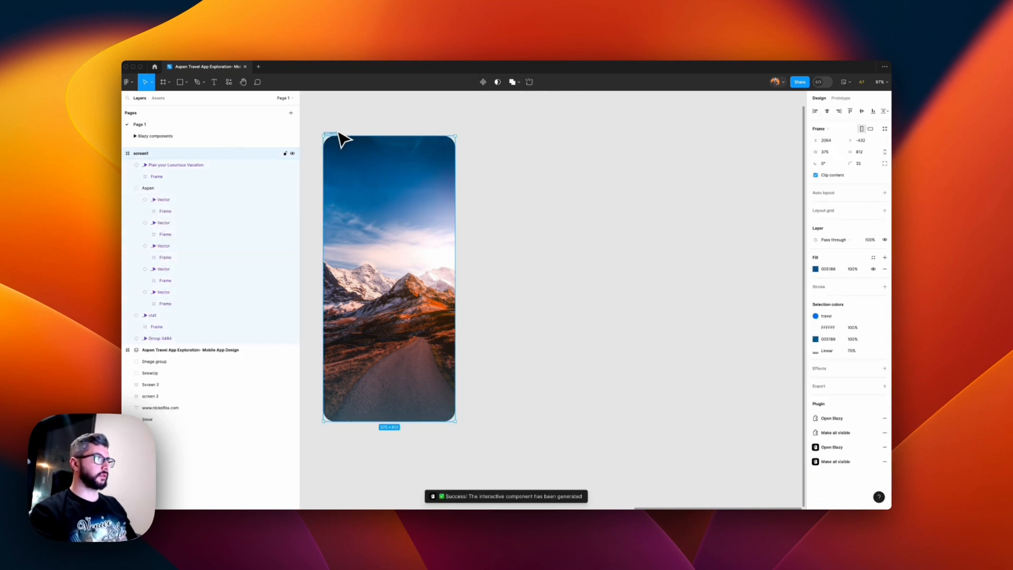
key("shift+space")
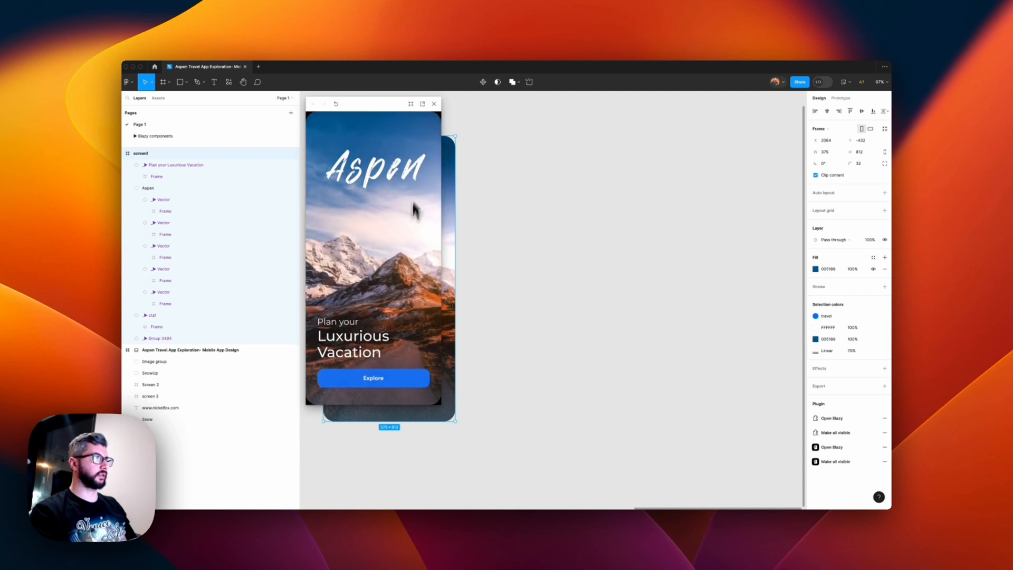
key("Escape")
key("Escape")
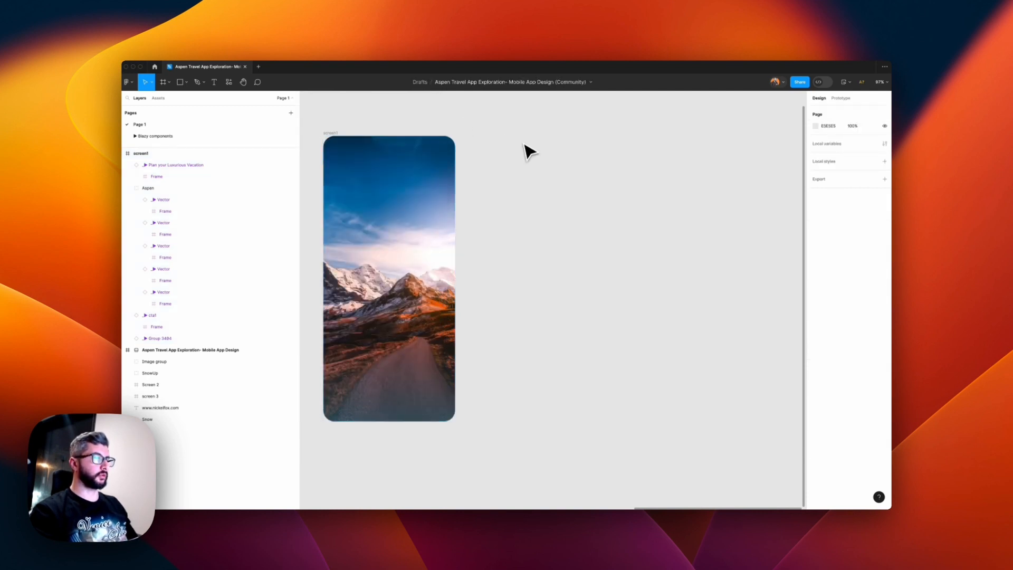